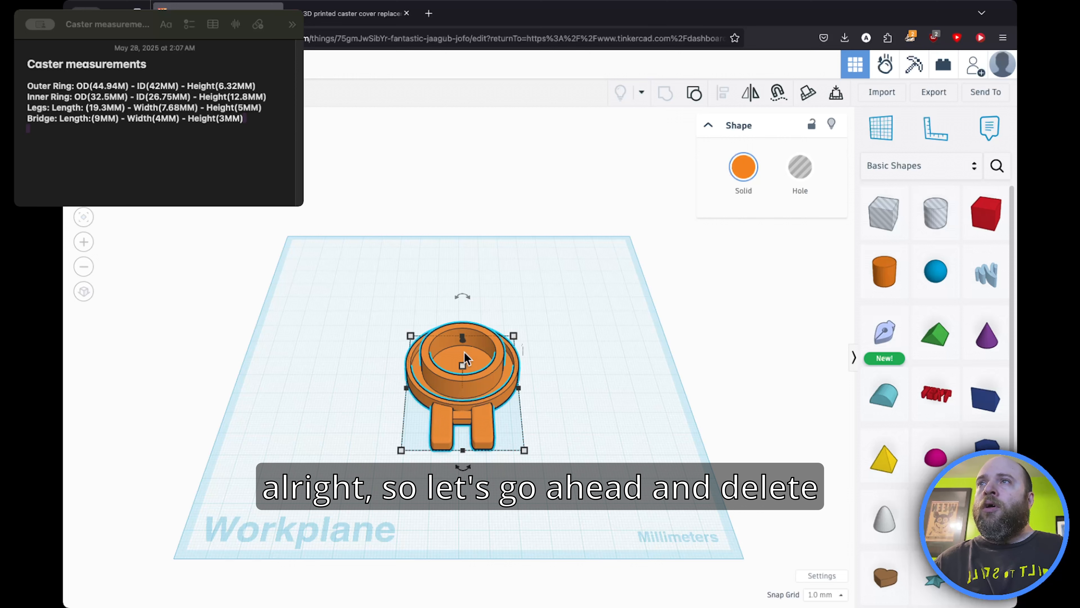
Step: Delete the existing caster model from the workplane
{"action": "key", "text": "Delete"}
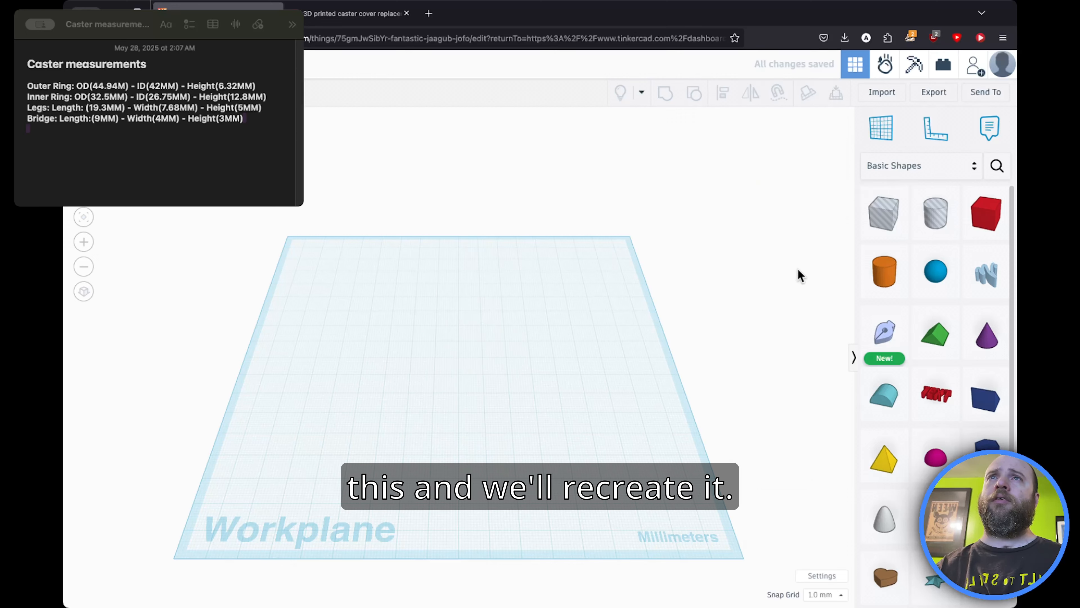
Step: Add a solid cylinder to the workplane and set its length and width to 44.94 mm
{"action": "left_click_drag", "start_coordinate": [885, 271], "coordinate": [477, 356]}
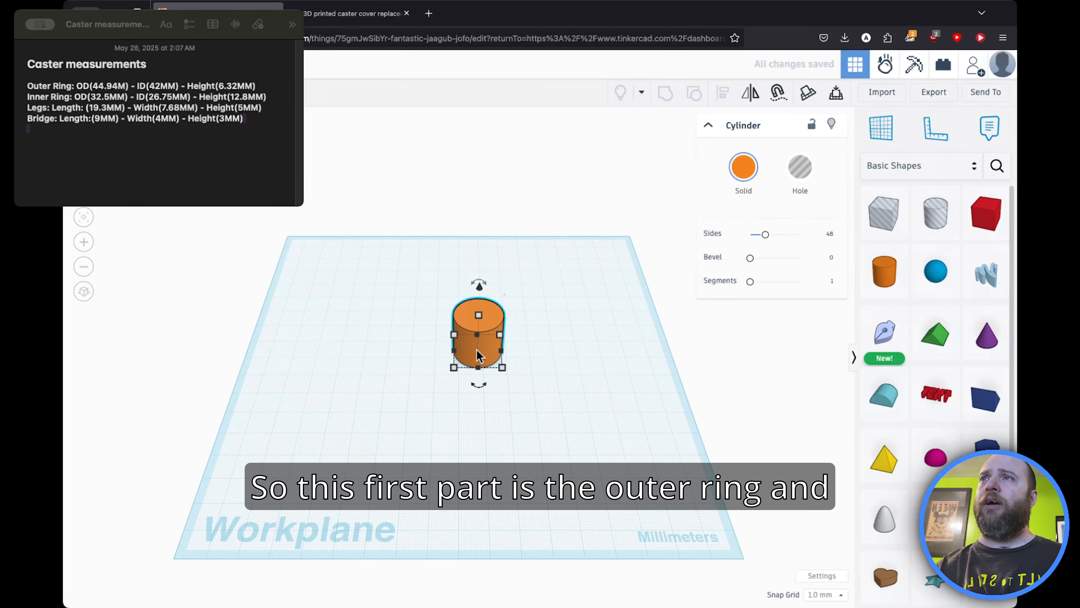
{"action": "mouse_move", "coordinate": [453, 367]}
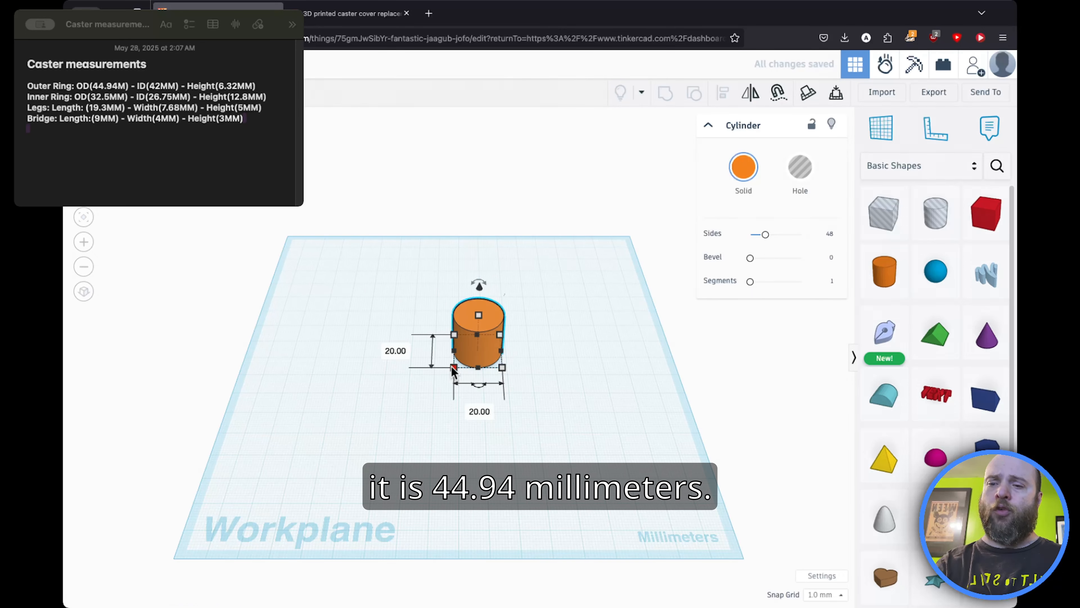
{"action": "key", "text": "Tab"}
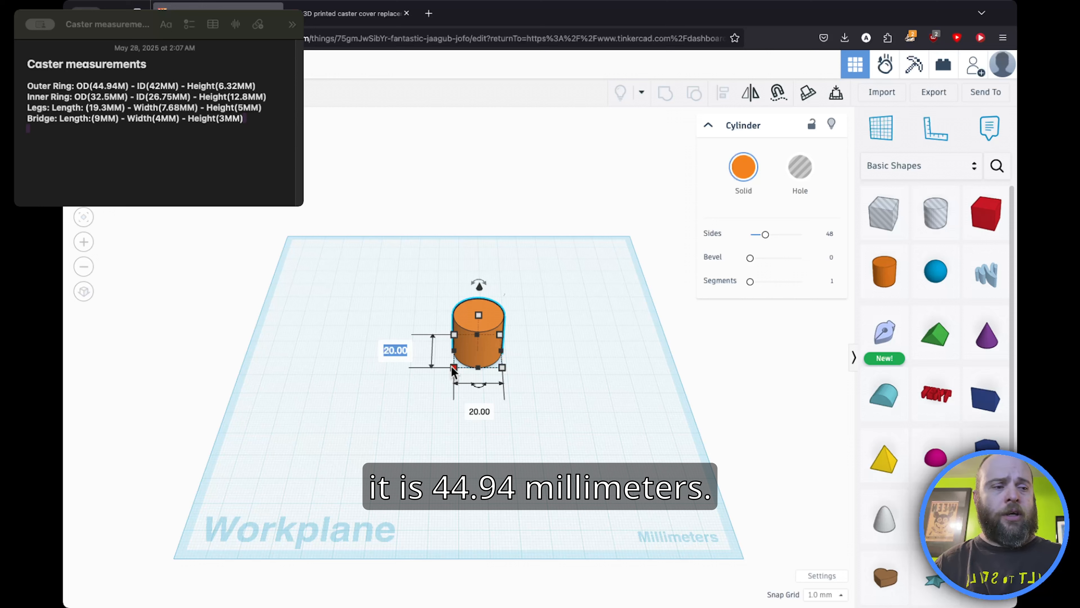
{"action": "type", "text": "44"}
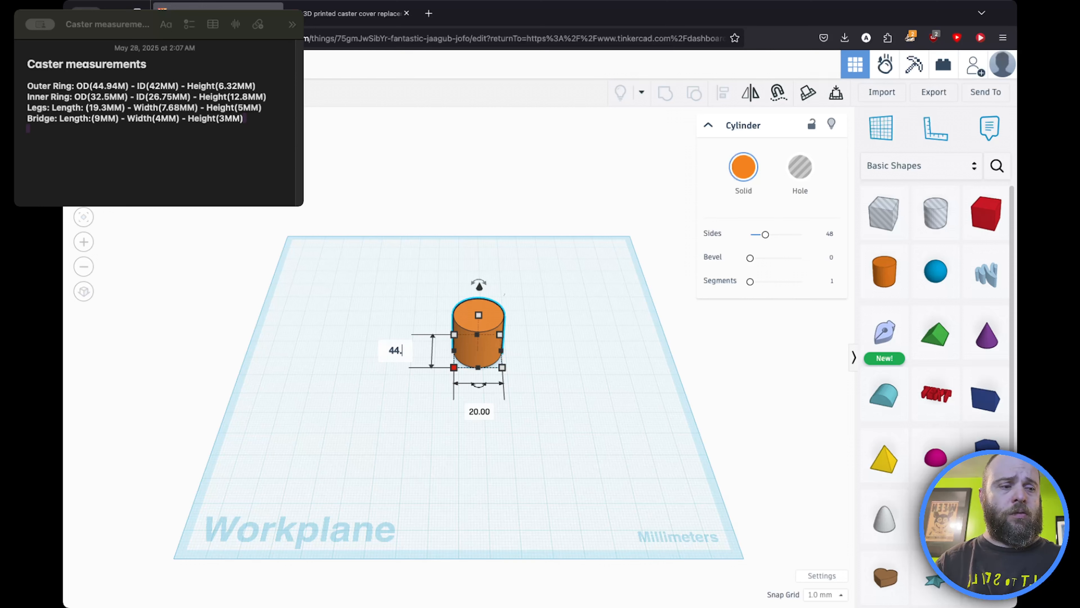
{"action": "type", "text": ".94"}
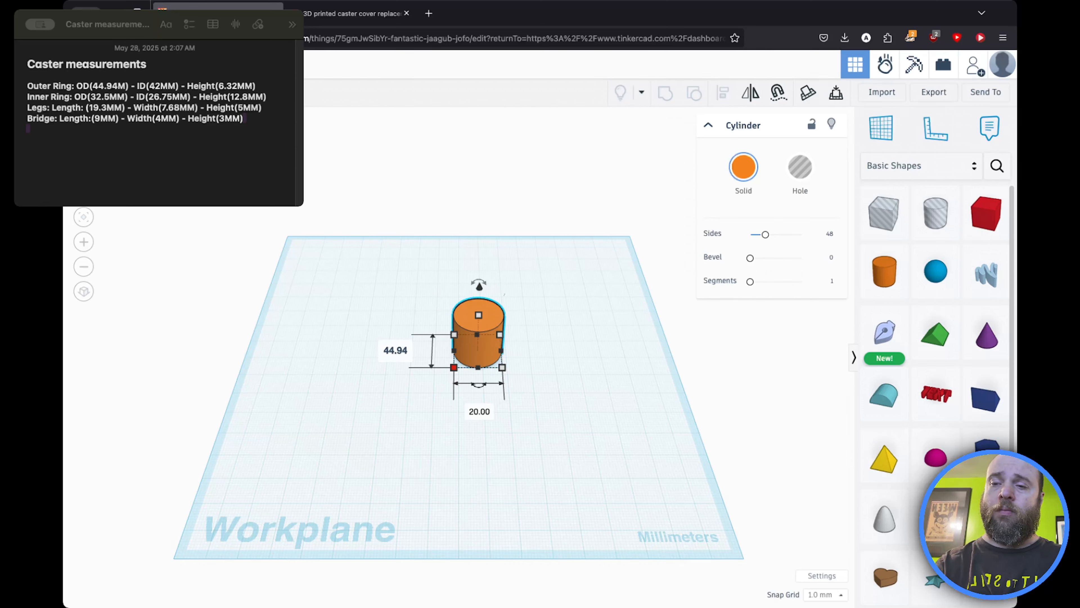
{"action": "key", "text": "Tab"}
{"action": "type", "text": "44"}
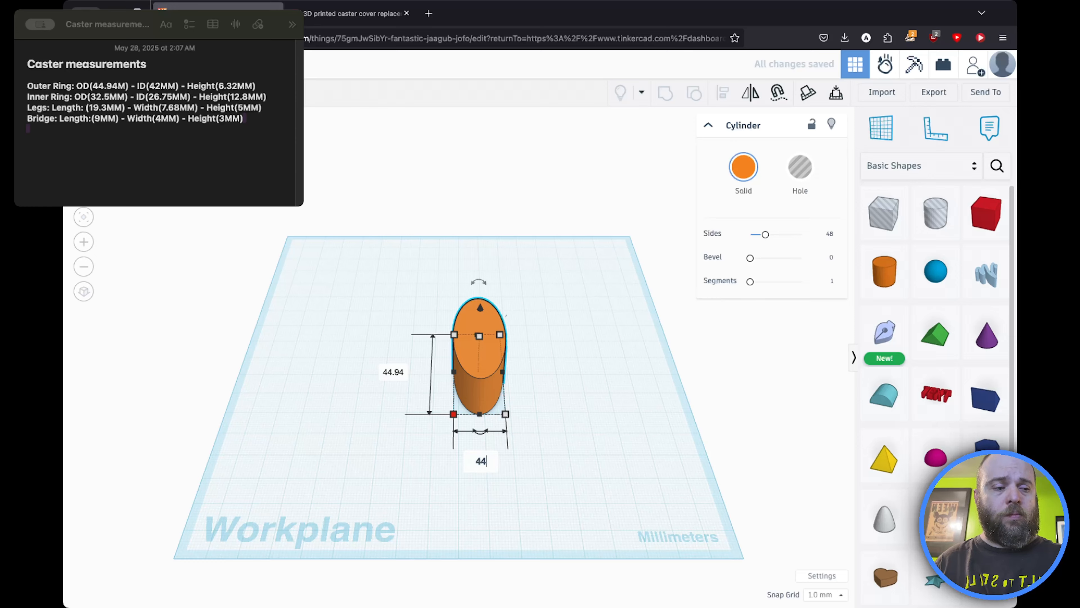
{"action": "type", "text": ".94"}
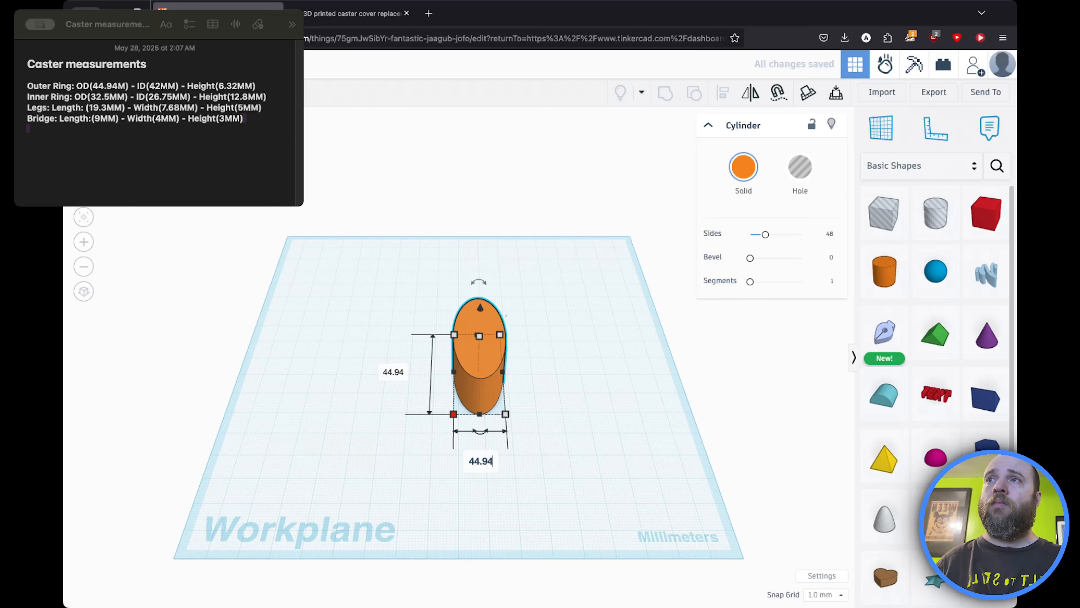
{"action": "key", "text": "Return"}
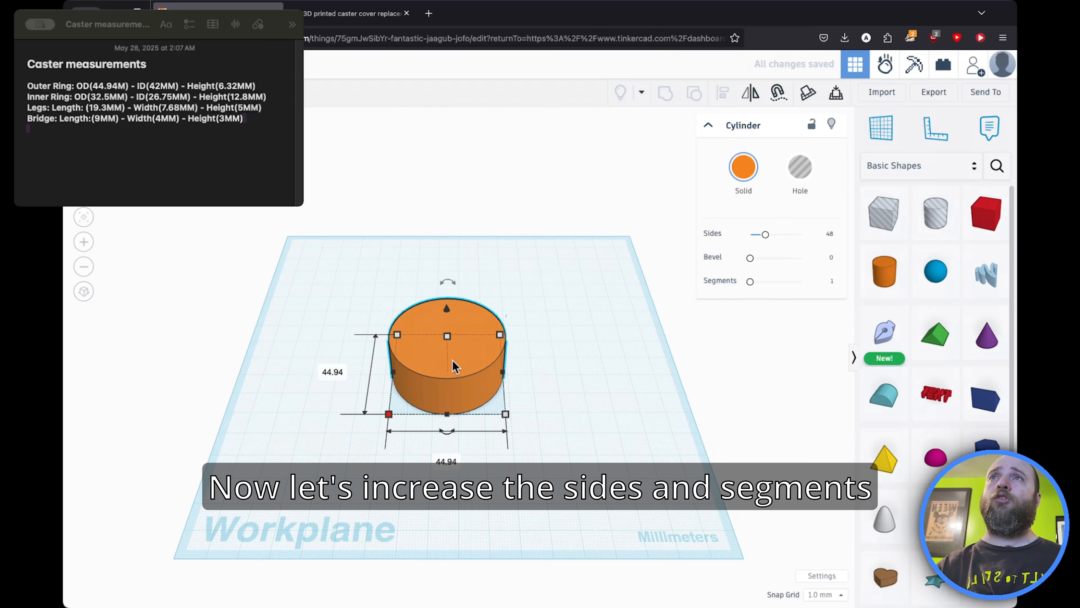
Step: Increase the cylinder's sides to 128 and segments to 10 for a smoother surface
{"action": "left_click_drag", "start_coordinate": [768, 237], "coordinate": [849, 244]}
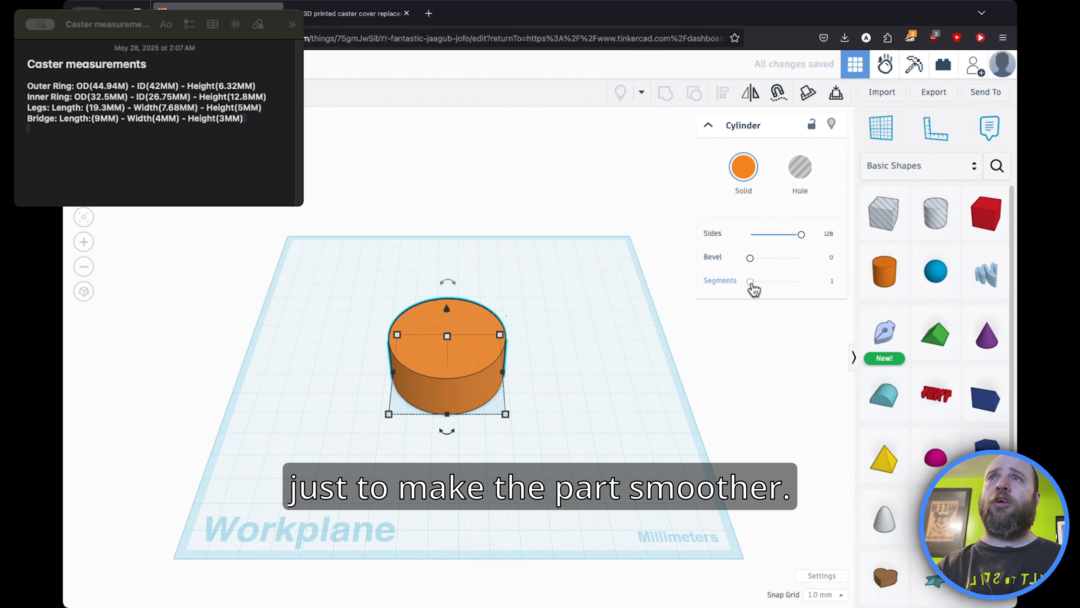
{"action": "left_click_drag", "start_coordinate": [751, 281], "coordinate": [807, 289]}
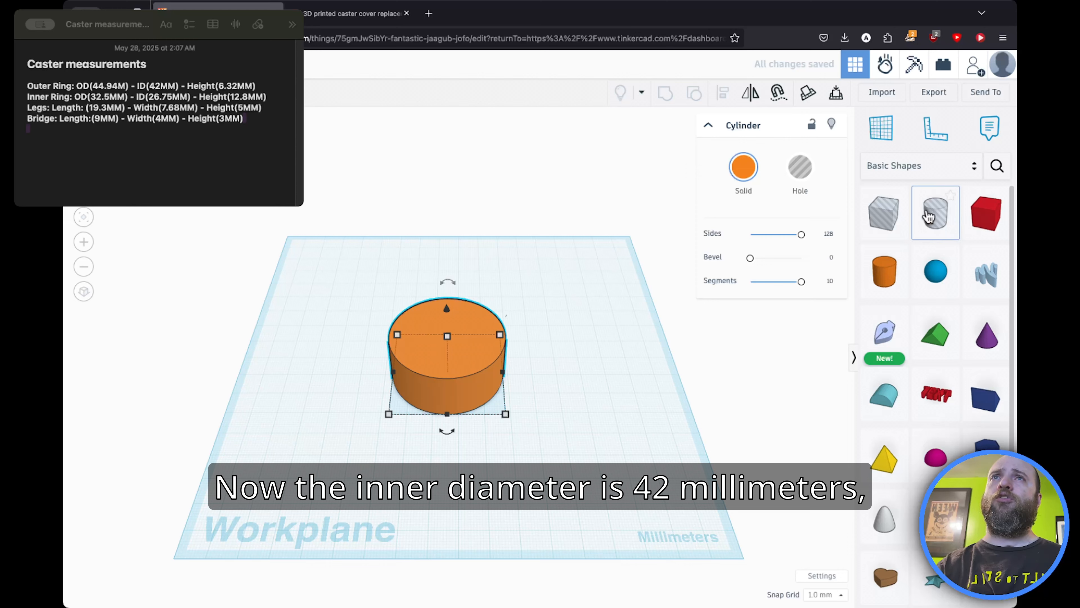
Step: Add a hole cylinder and set its length and width to 42 mm
{"action": "left_click_drag", "start_coordinate": [932, 214], "coordinate": [623, 366]}
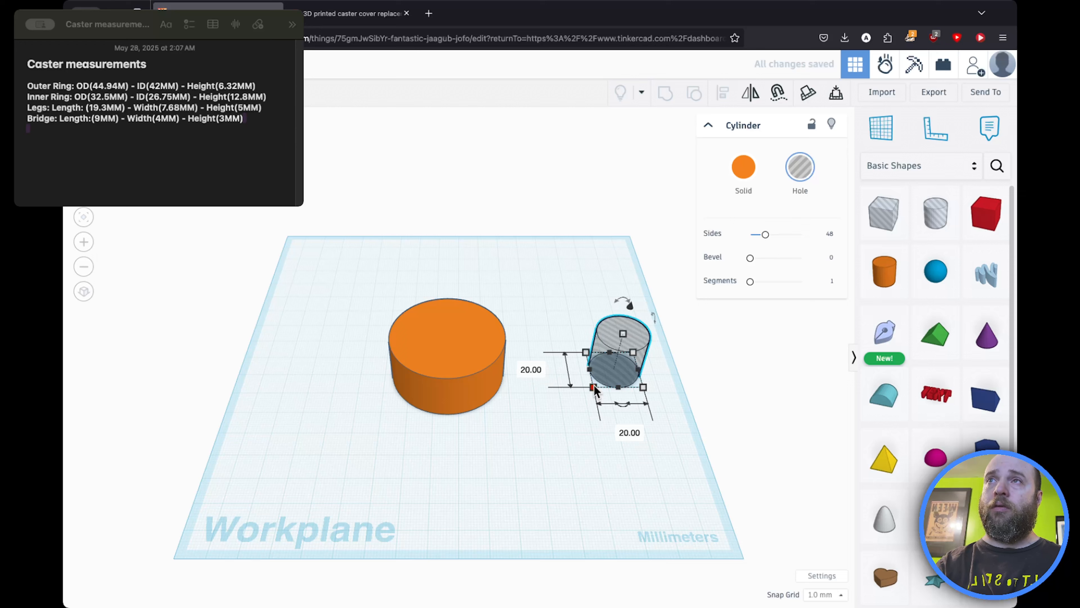
{"action": "key", "text": "Tab"}
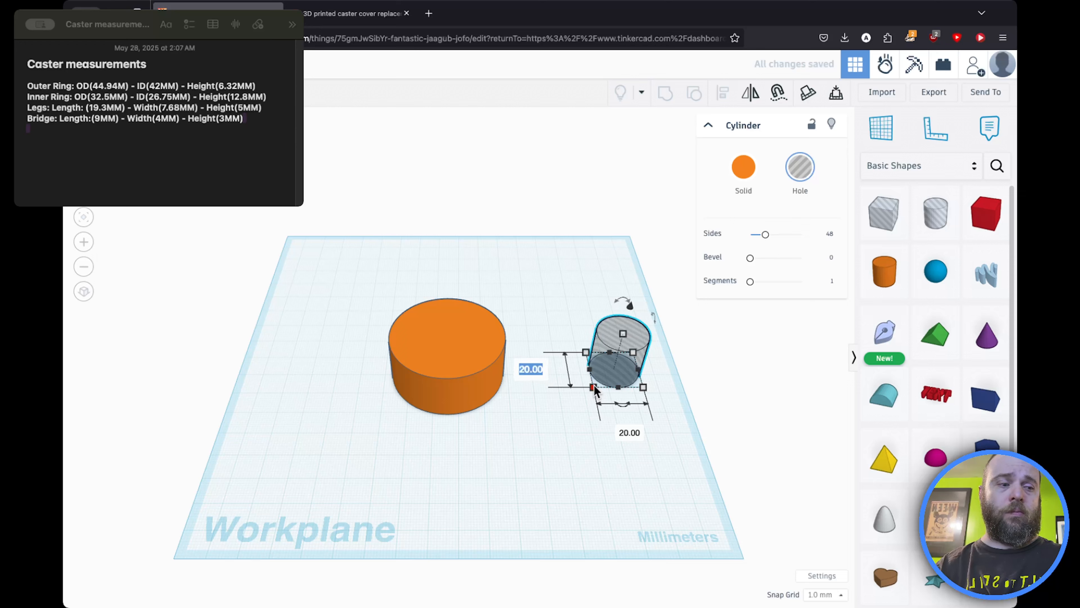
{"action": "type", "text": "42"}
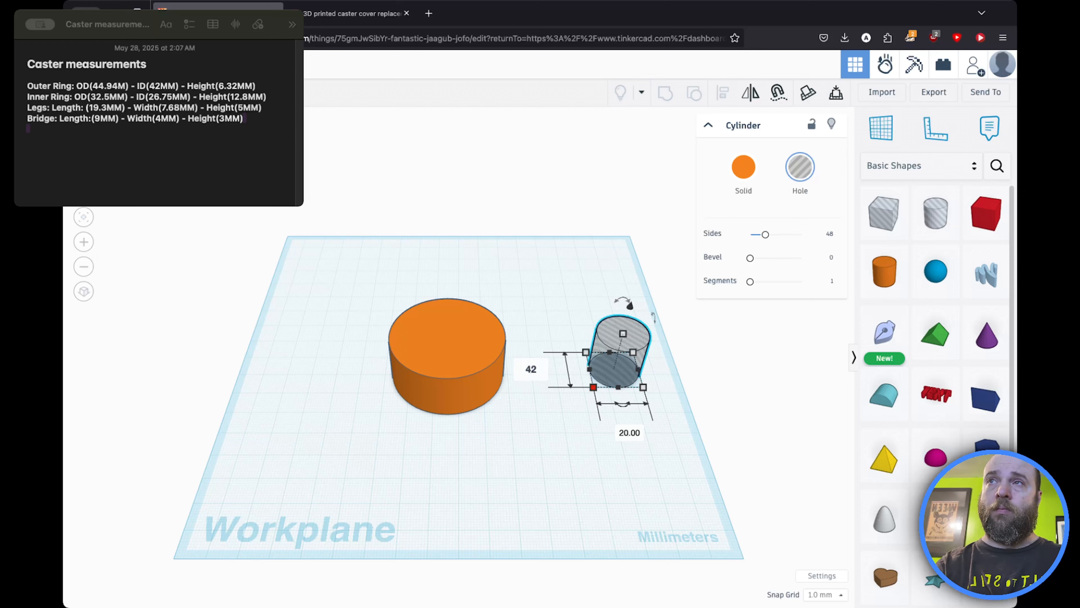
{"action": "key", "text": "Tab"}
{"action": "type", "text": "4"}
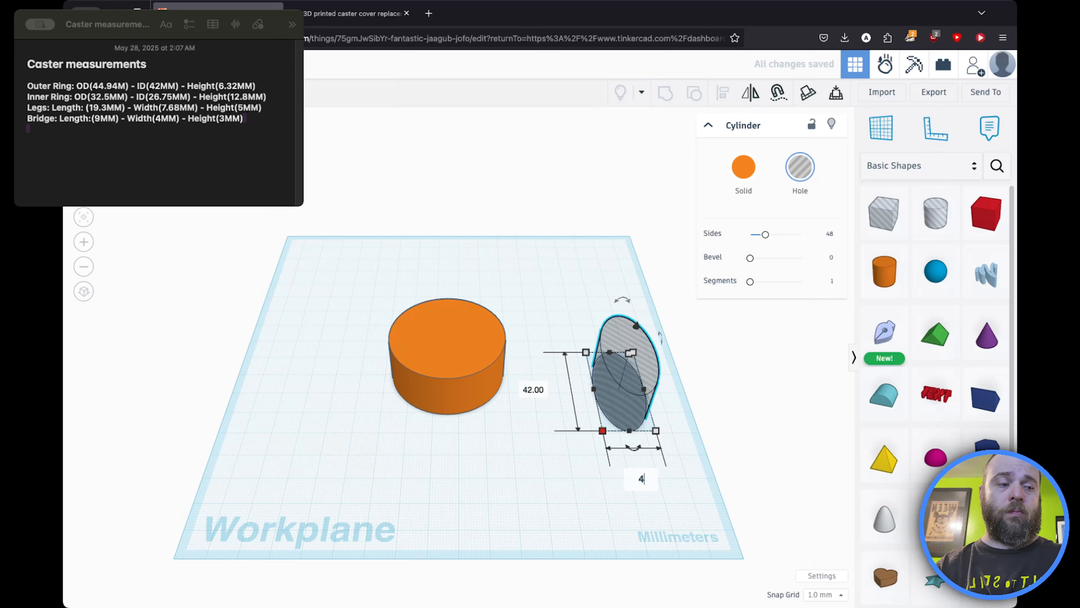
{"action": "key", "text": "Return"}
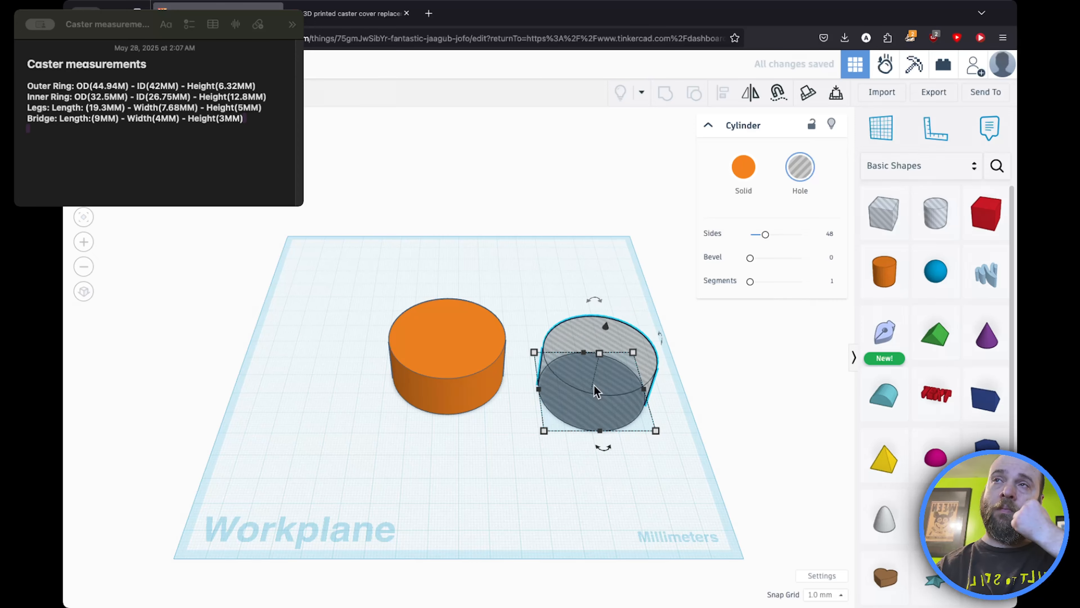
Step: Move the hole cylinder inside the solid cylinder, select both, and group them into a ring
{"action": "left_click_drag", "start_coordinate": [577, 386], "coordinate": [438, 370]}
{"action": "left_click", "coordinate": [298, 301]}
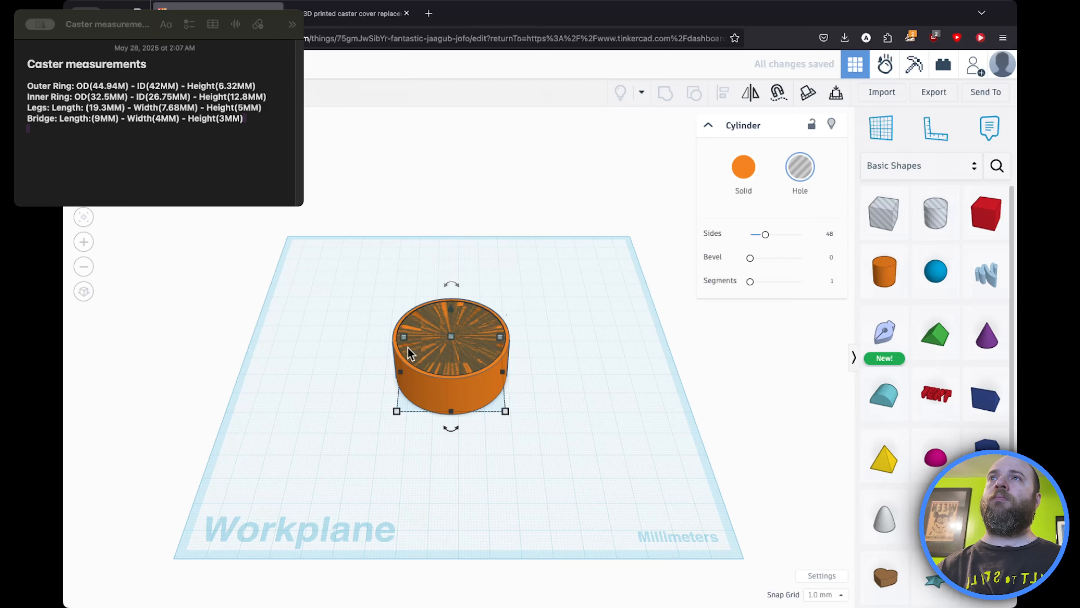
{"action": "left_click_drag", "start_coordinate": [310, 269], "coordinate": [513, 407]}
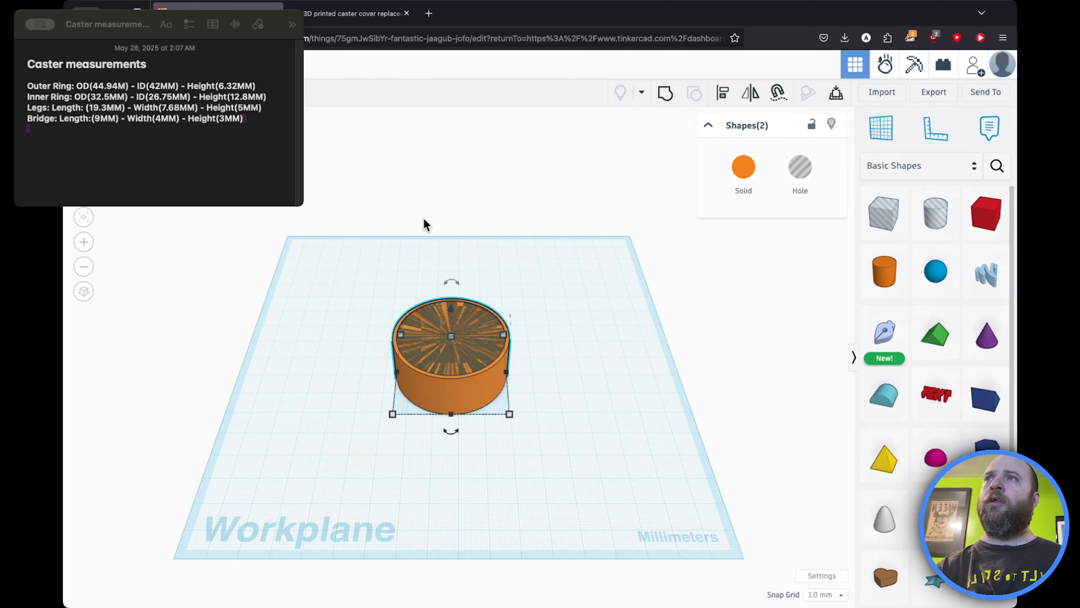
{"action": "left_click", "coordinate": [399, 269]}
{"action": "left_click", "coordinate": [444, 340]}
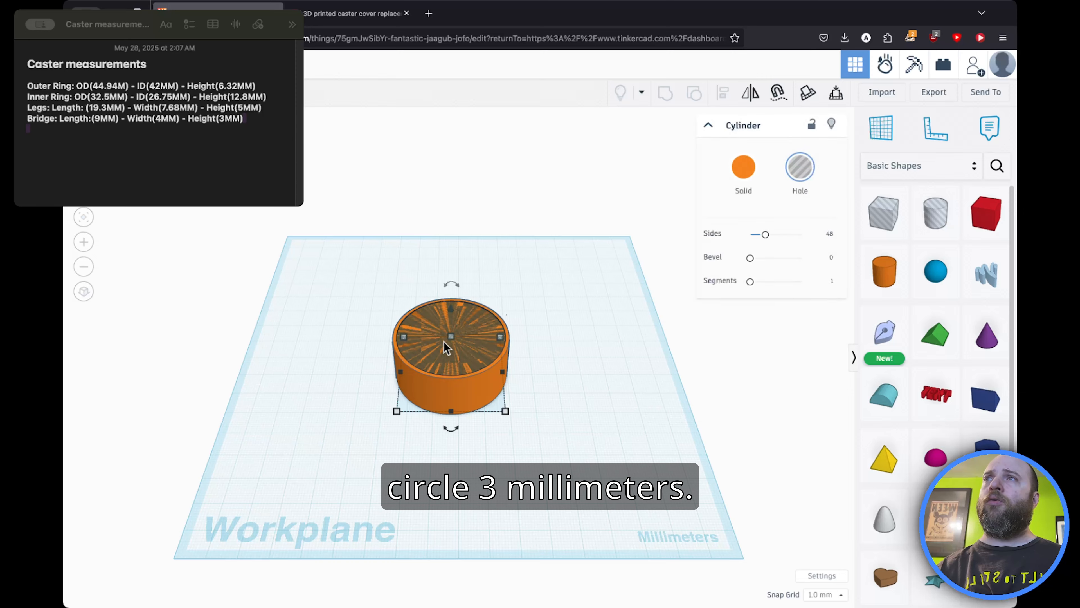
{"action": "left_click_drag", "start_coordinate": [451, 309], "coordinate": [451, 303]}
{"action": "left_click_drag", "start_coordinate": [315, 277], "coordinate": [560, 455]}
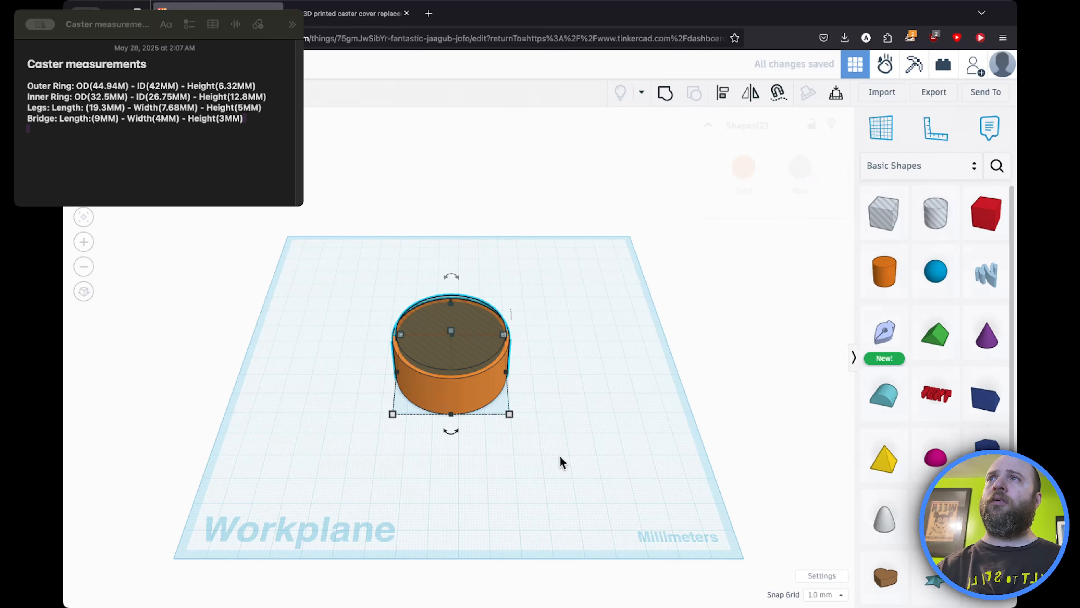
{"action": "left_click", "coordinate": [666, 93]}
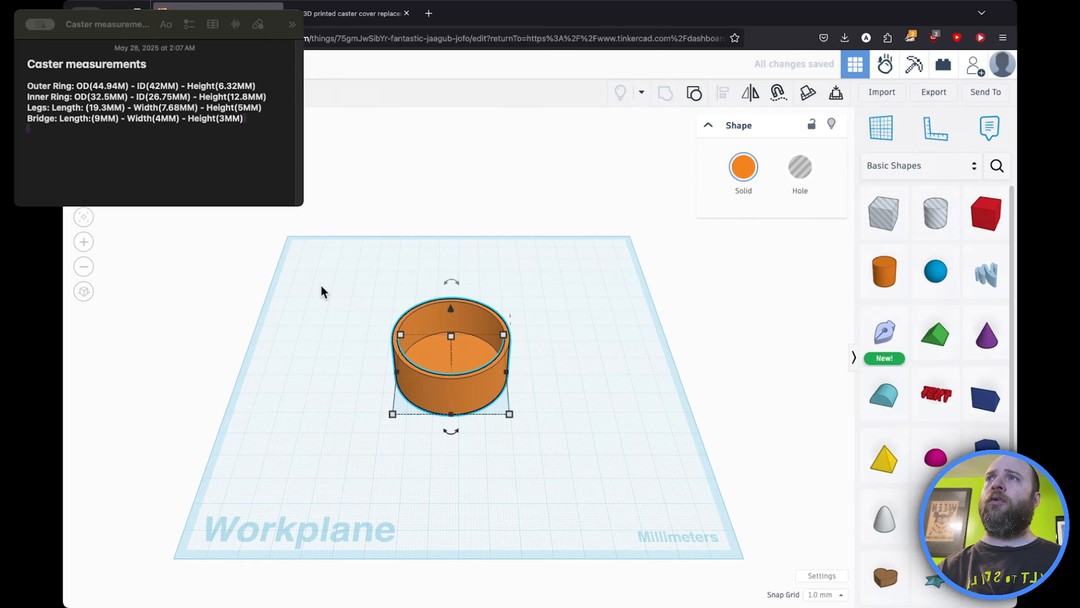
Step: Set the outer ring's height to 6.32 mm
{"action": "left_click", "coordinate": [117, 143]}
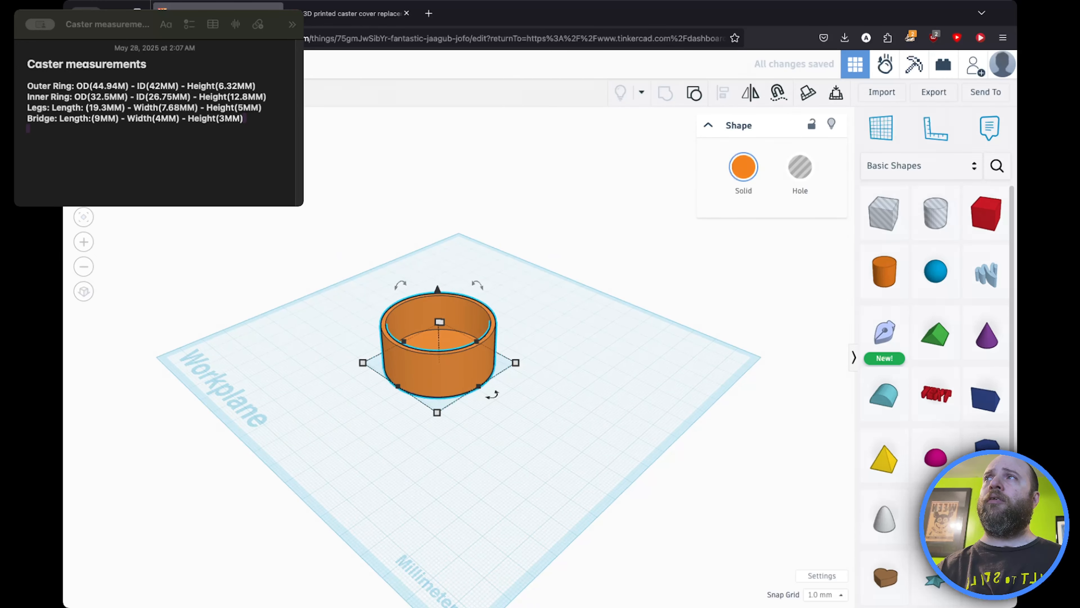
{"action": "left_click", "coordinate": [91, 138]}
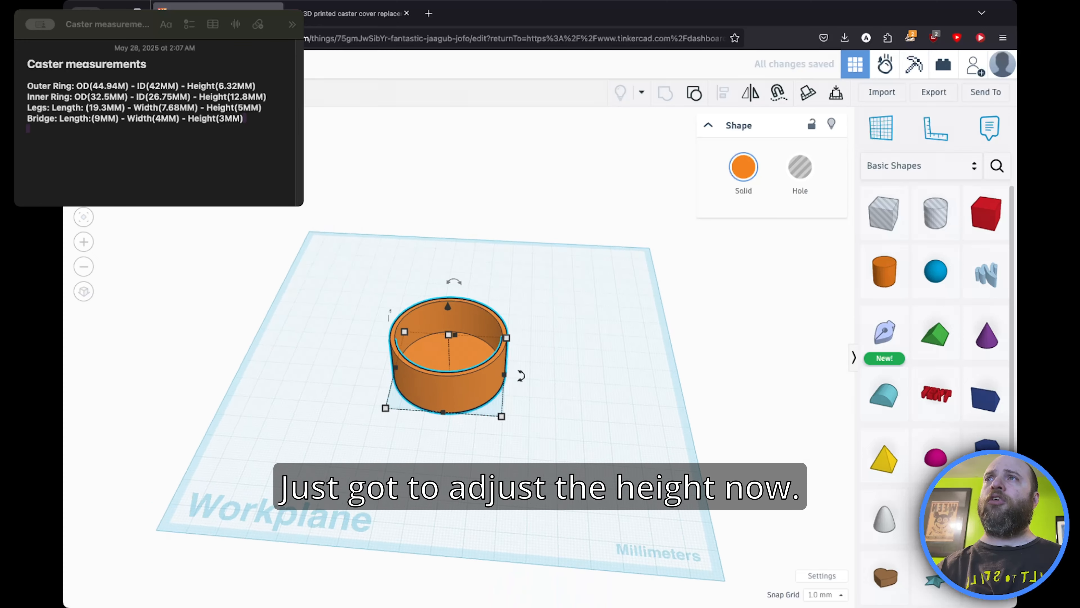
{"action": "mouse_move", "coordinate": [452, 335]}
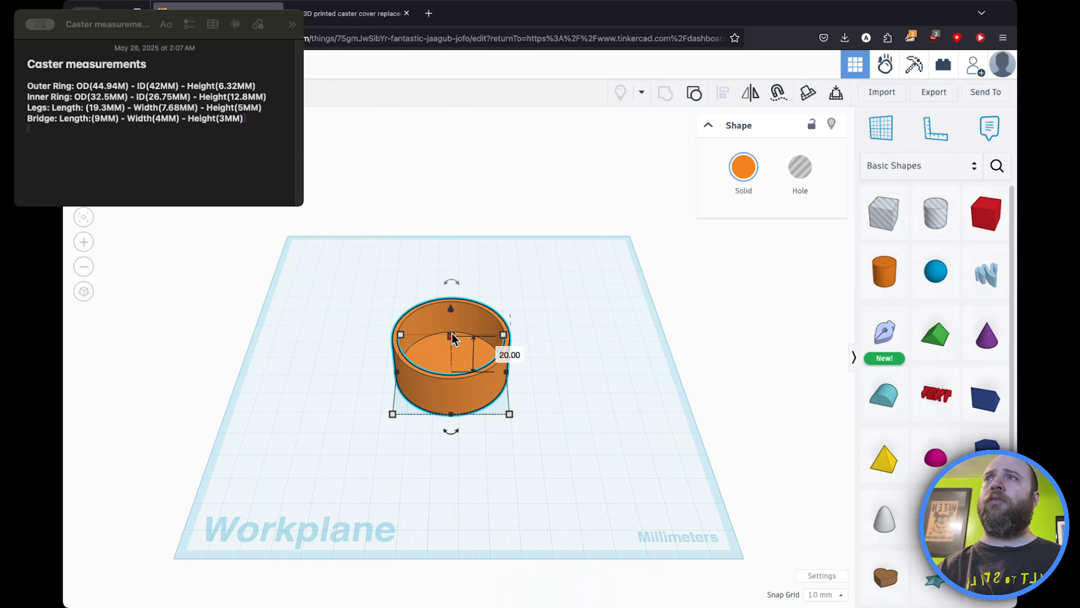
{"action": "left_click", "coordinate": [508, 354]}
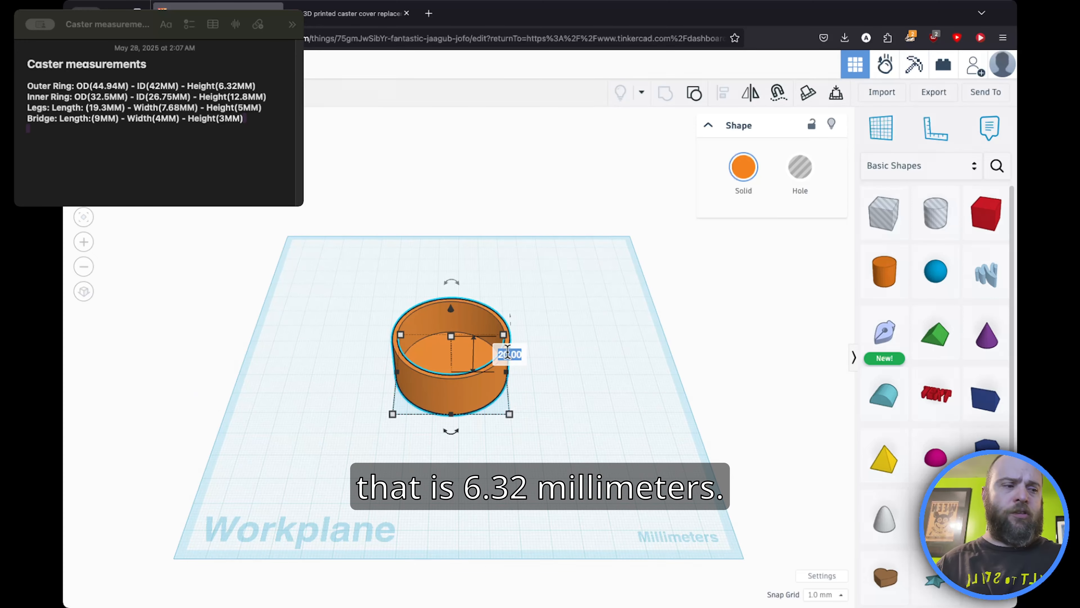
{"action": "type", "text": "6."}
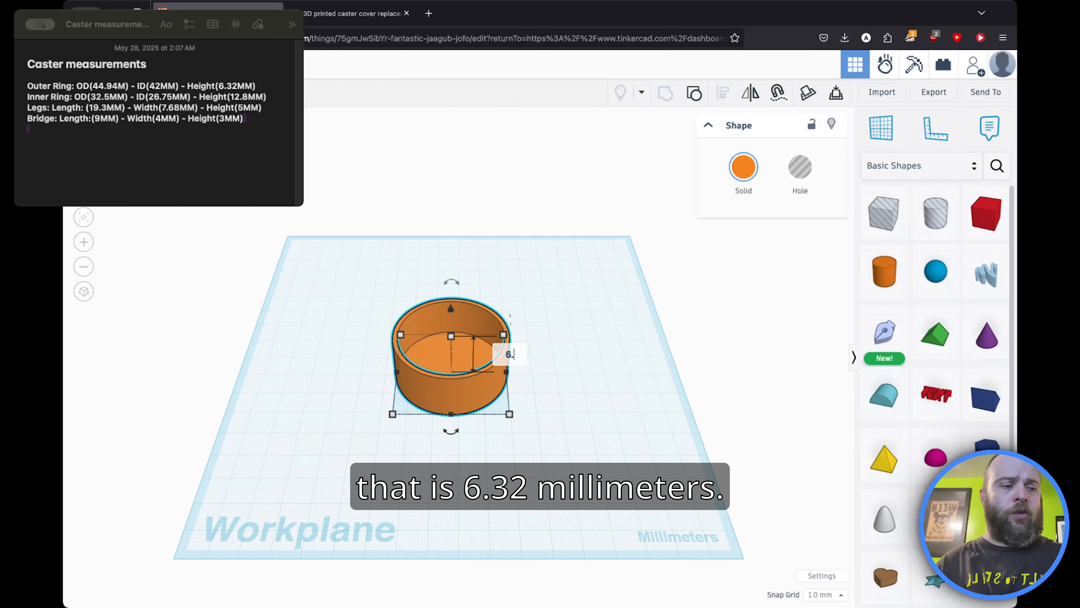
{"action": "type", "text": "32"}
{"action": "key", "text": "Return"}
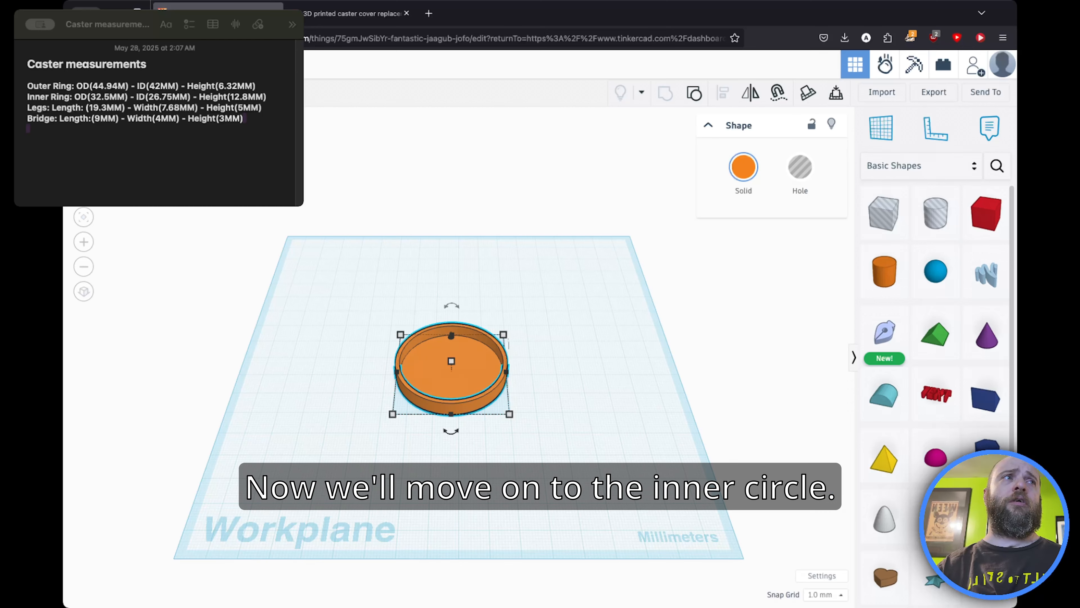
Step: Add a second solid cylinder beside the ring and set its length and width to 32.5 mm
{"action": "left_click_drag", "start_coordinate": [884, 271], "coordinate": [570, 361]}
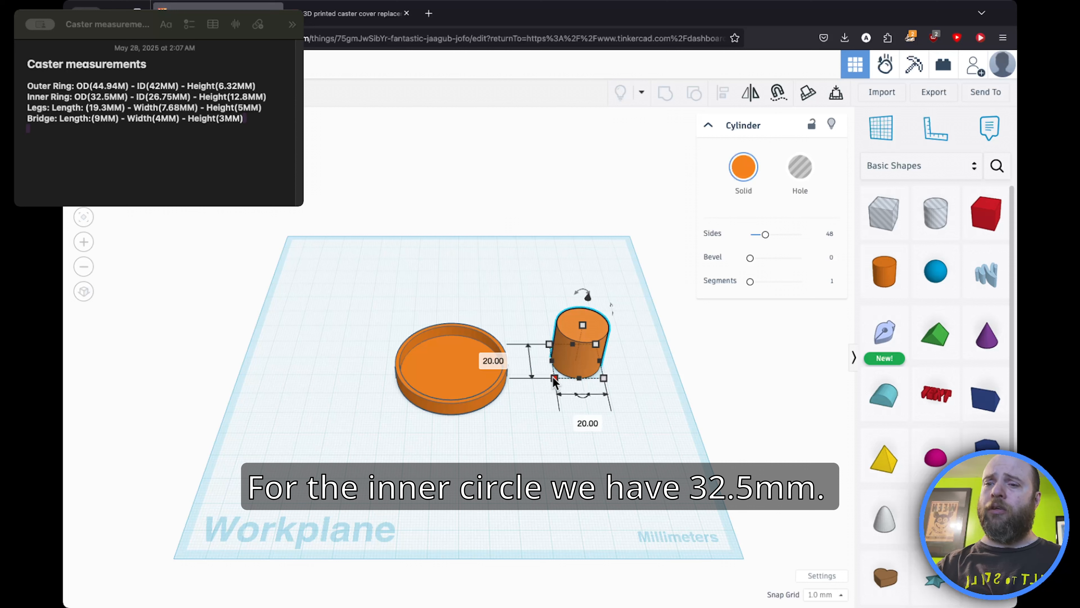
{"action": "key", "text": "Tab"}
{"action": "type", "text": "3"}
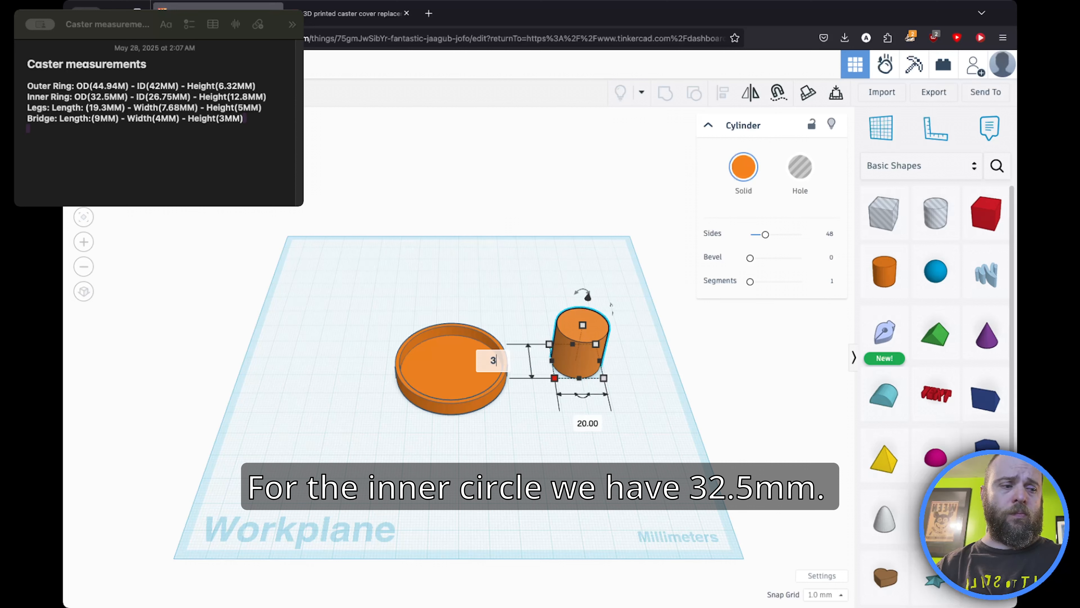
{"action": "type", "text": "2.5"}
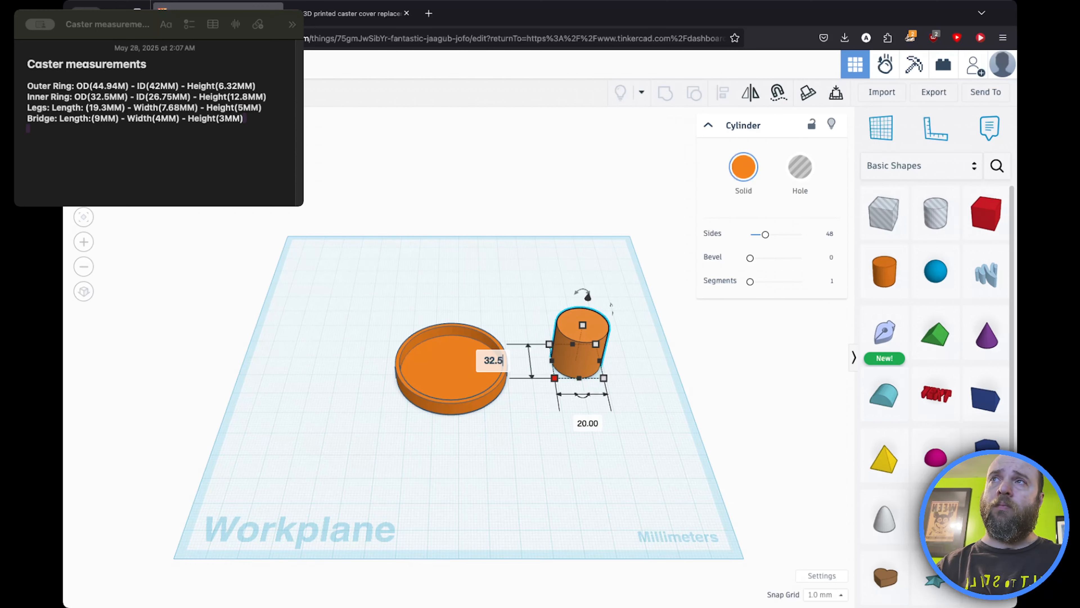
{"action": "key", "text": "Tab"}
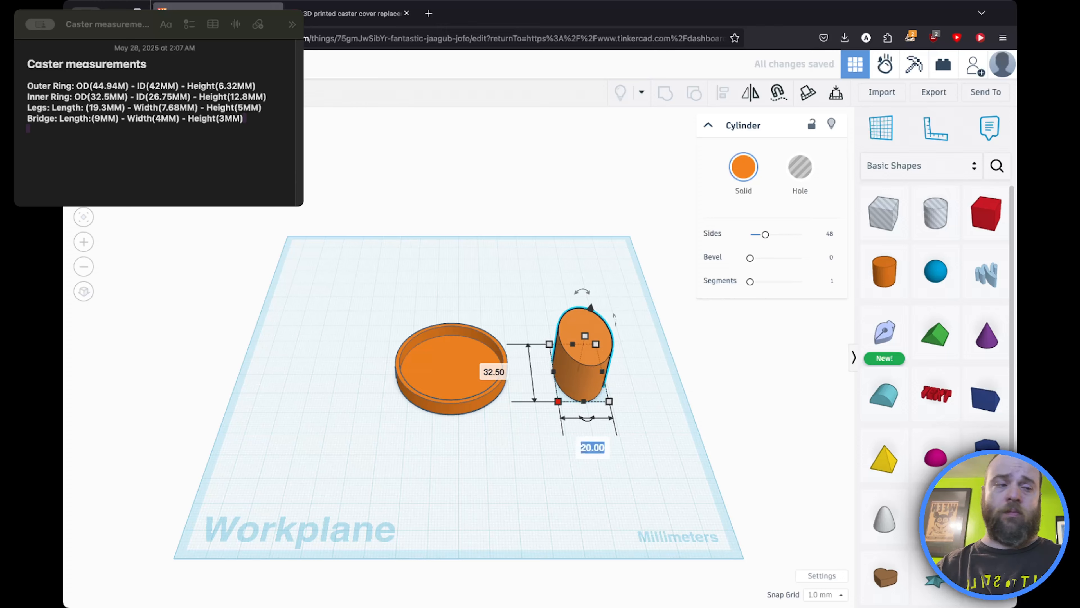
{"action": "type", "text": "32."}
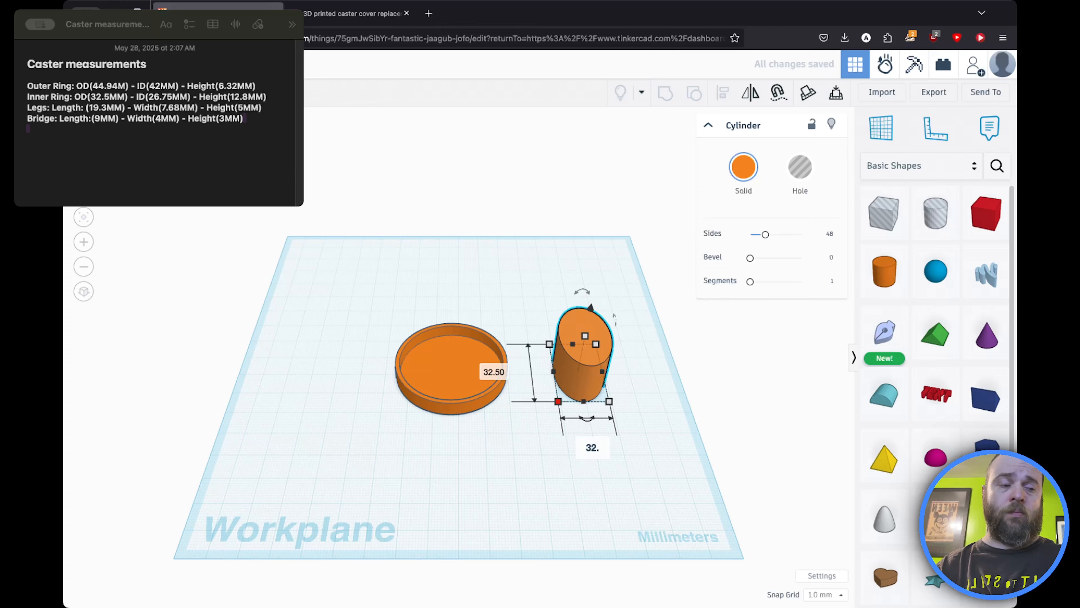
{"action": "type", "text": "5"}
{"action": "key", "text": "Return"}
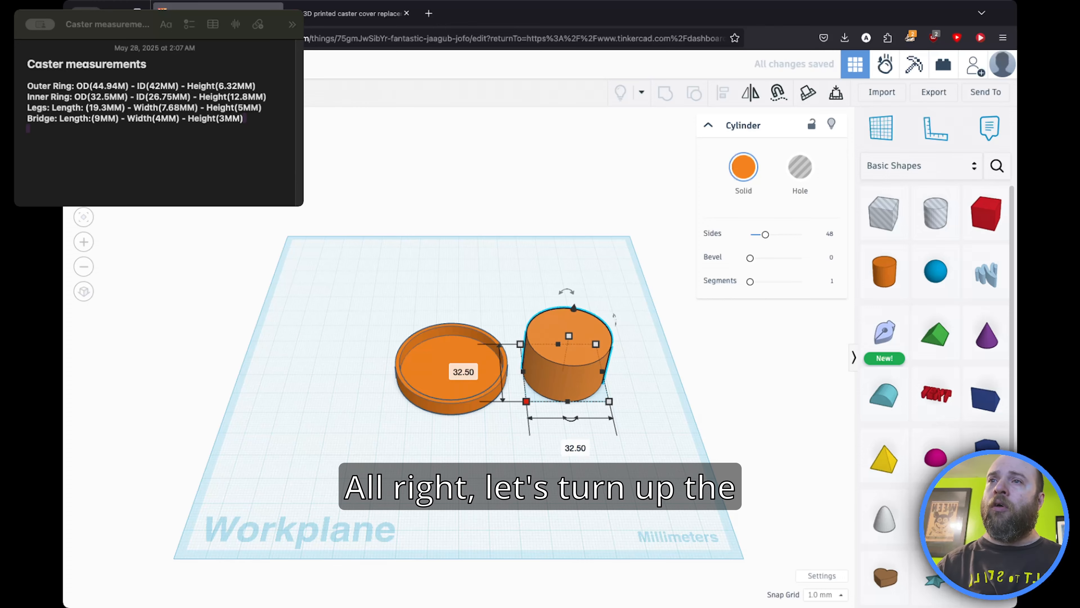
Step: Increase the new cylinder's sides to 128 and segments to 10
{"action": "left_click_drag", "start_coordinate": [765, 235], "coordinate": [812, 235]}
{"action": "left_click_drag", "start_coordinate": [751, 281], "coordinate": [807, 284]}
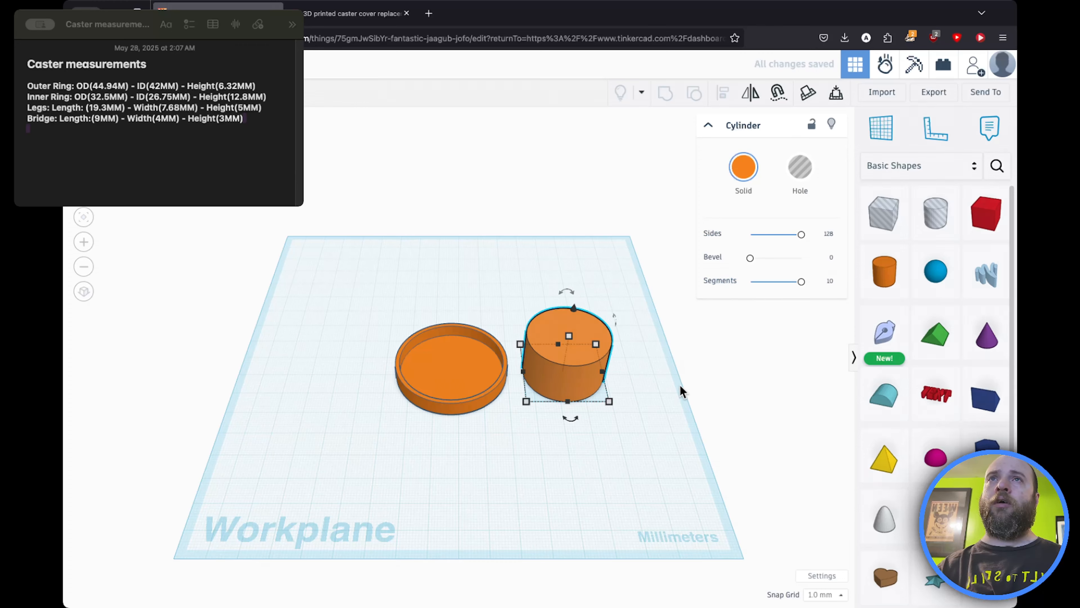
Step: Add a hole cylinder beside the shapes and set its length and width to 26.75 mm
{"action": "left_click", "coordinate": [949, 218]}
{"action": "left_click", "coordinate": [575, 464]}
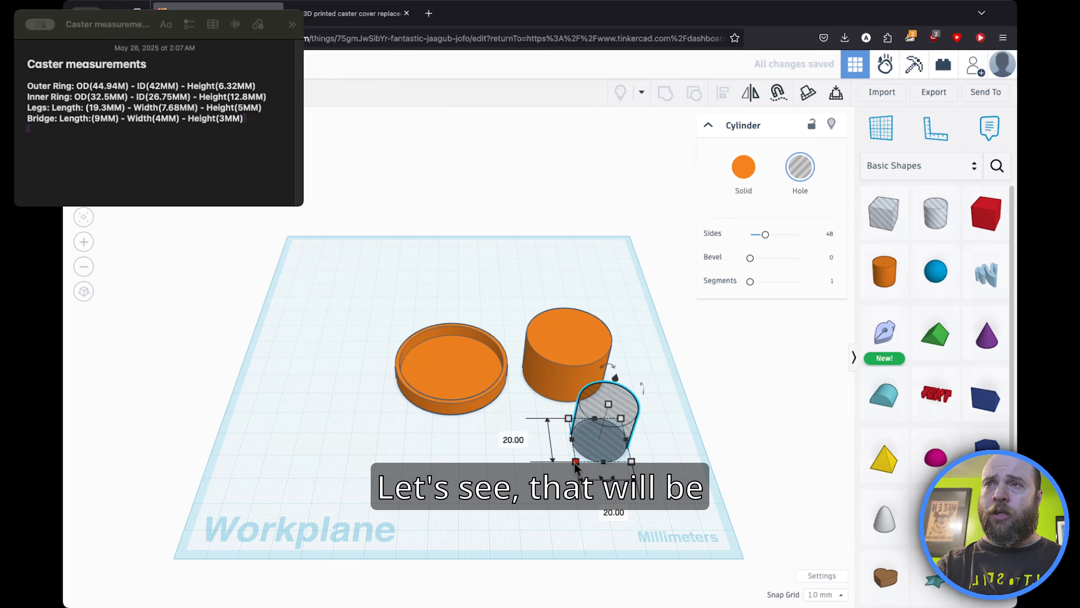
{"action": "key", "text": "Tab"}
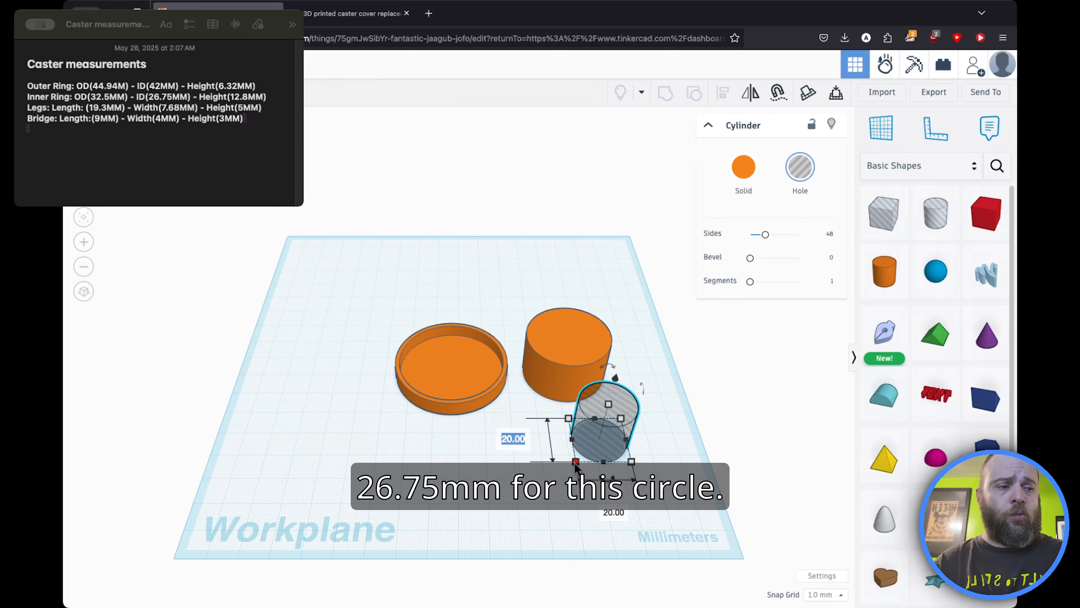
{"action": "type", "text": "26."}
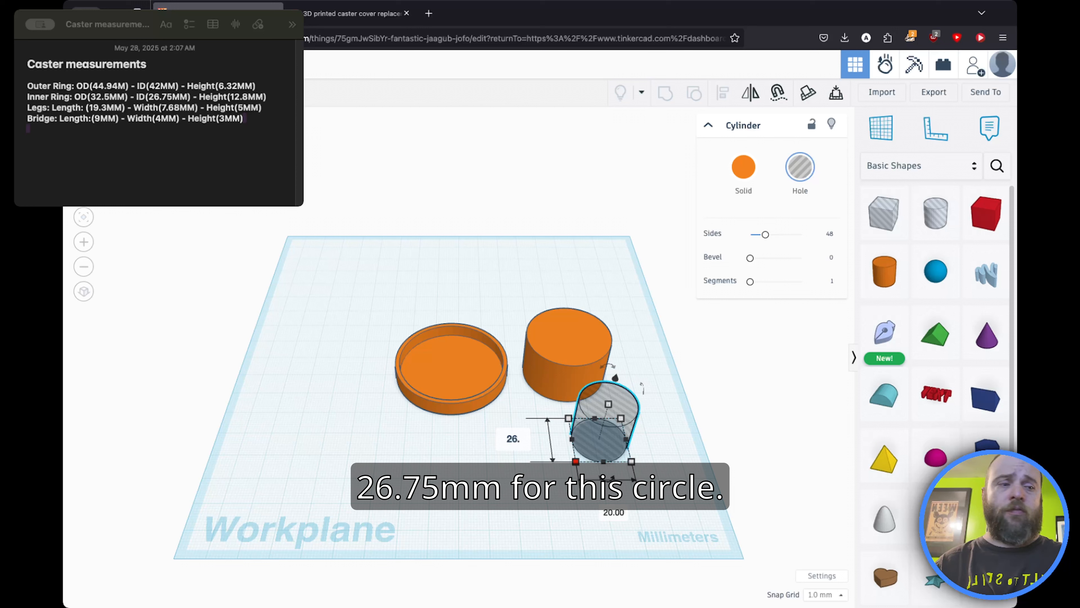
{"action": "type", "text": "75"}
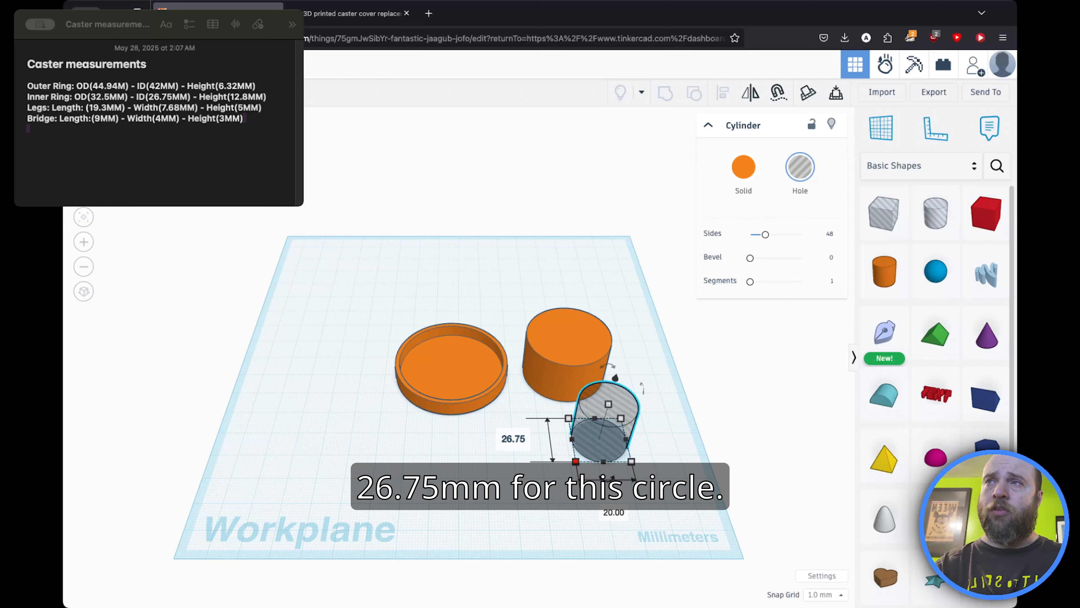
{"action": "key", "text": "Tab"}
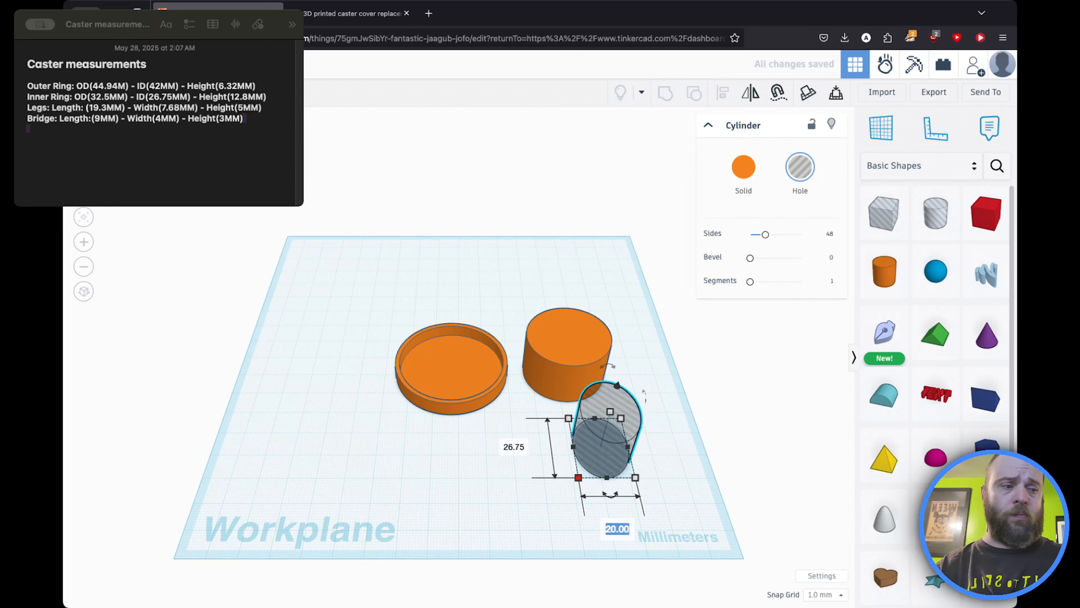
{"action": "type", "text": "26.7"}
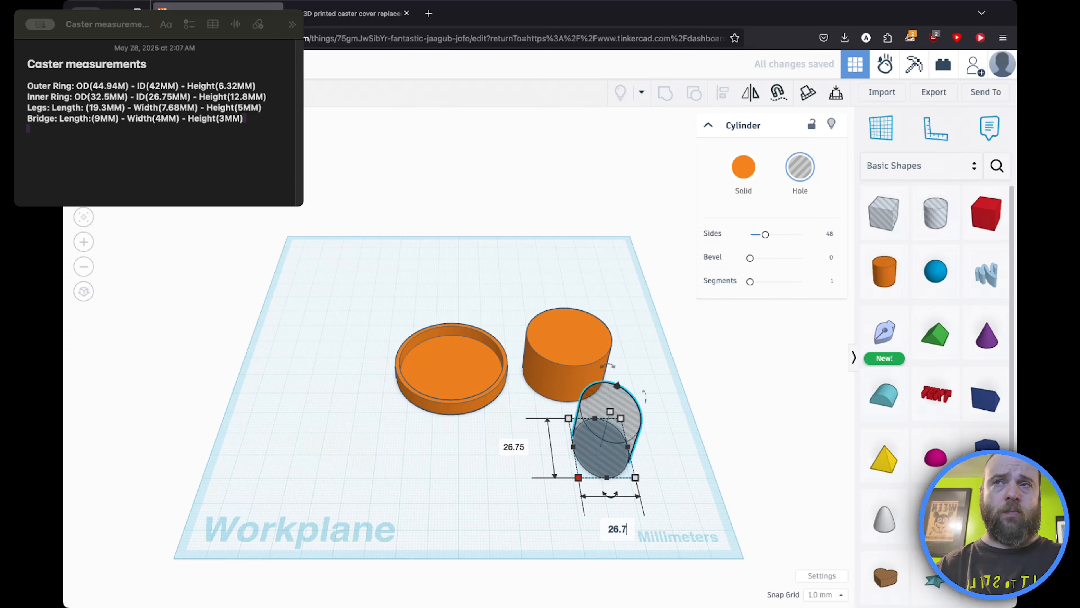
{"action": "type", "text": "5"}
{"action": "key", "text": "Return"}
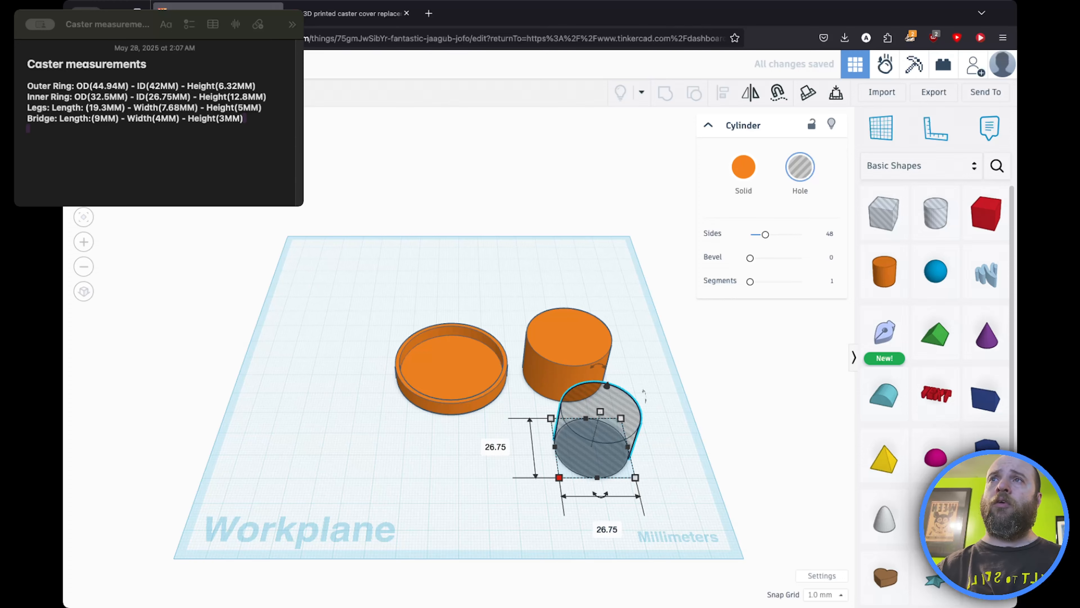
Step: Select the hole together with the 32.5 mm cylinder and align them centered on each other
{"action": "left_click", "coordinate": [580, 328], "text": "shift"}
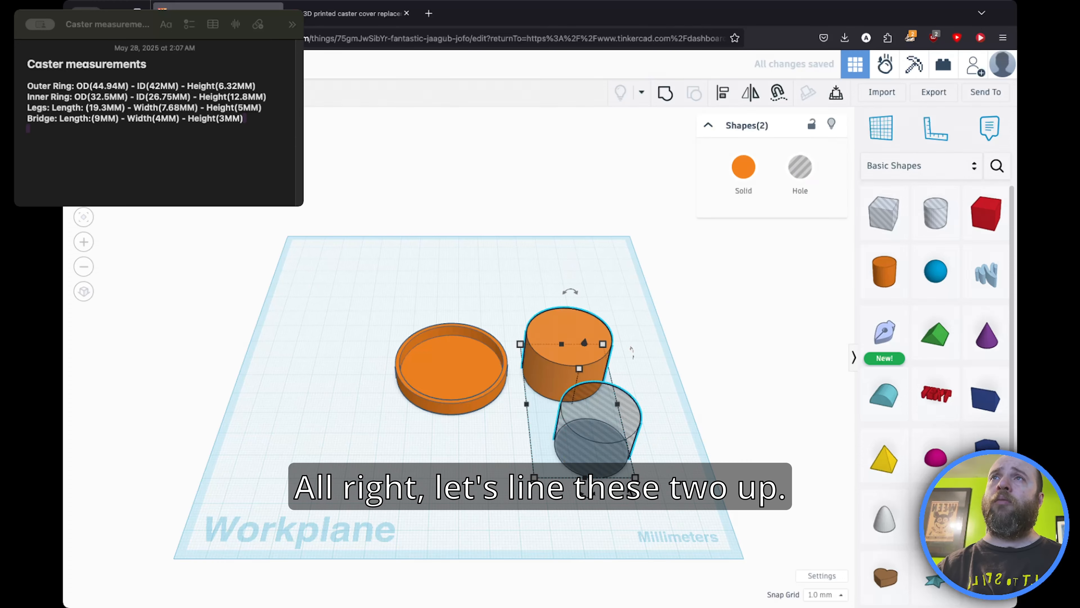
{"action": "left_click", "coordinate": [723, 93]}
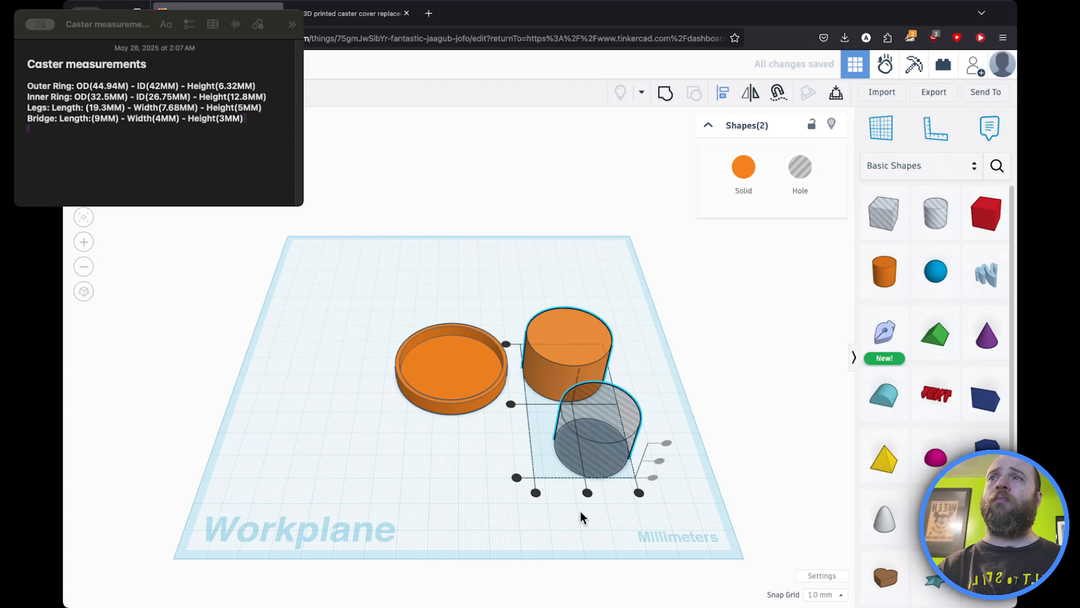
{"action": "left_click", "coordinate": [586, 493]}
{"action": "left_click", "coordinate": [511, 404]}
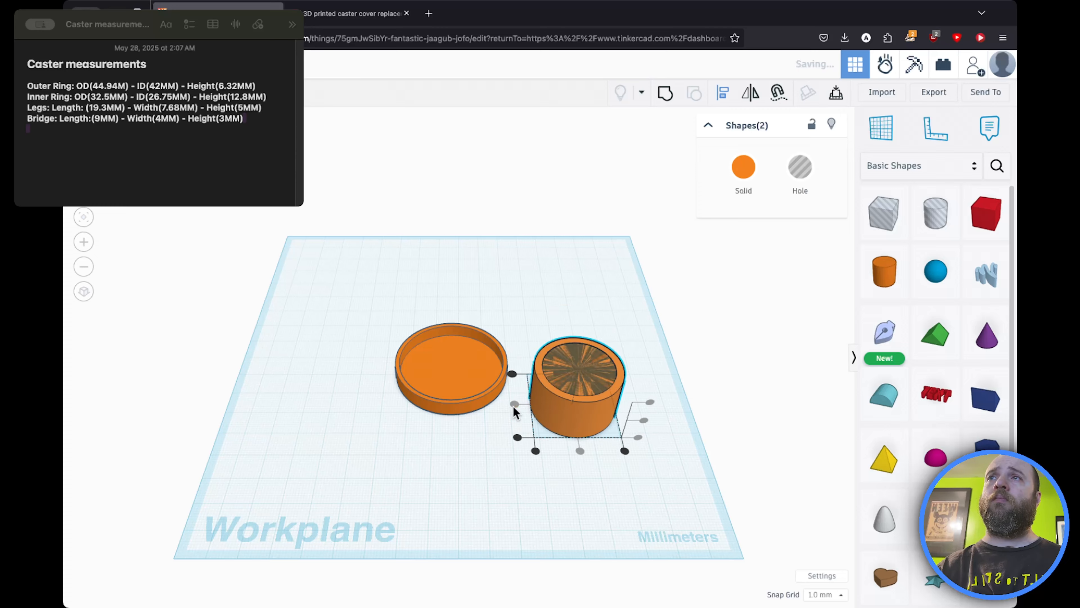
Step: Select the aligned hole and solid cylinder and group them into the inner ring
{"action": "left_click", "coordinate": [612, 300]}
{"action": "left_click_drag", "start_coordinate": [629, 291], "coordinate": [589, 446]}
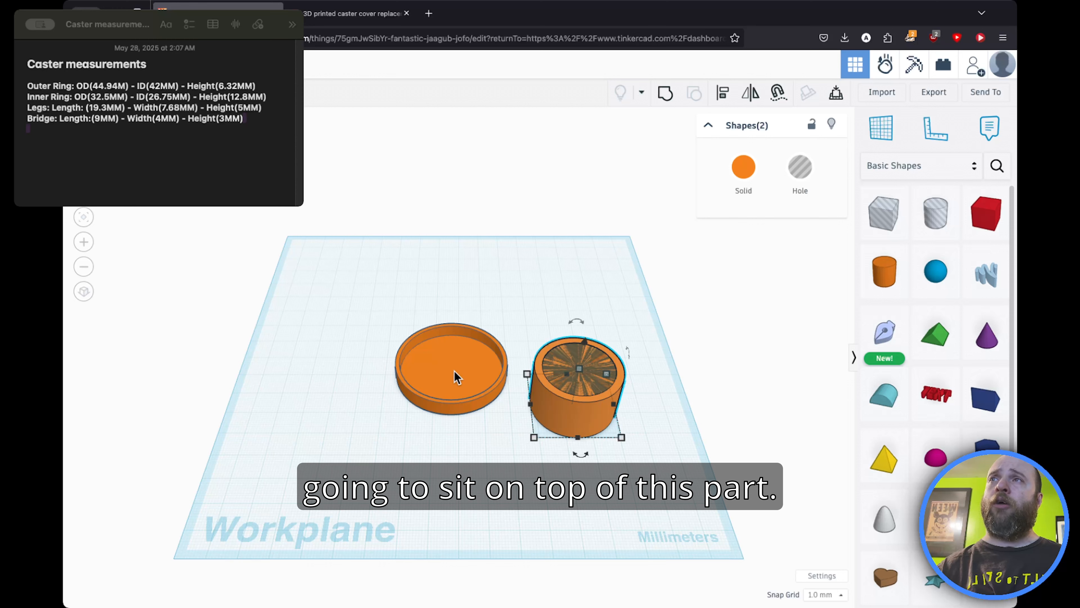
{"action": "left_click", "coordinate": [666, 92]}
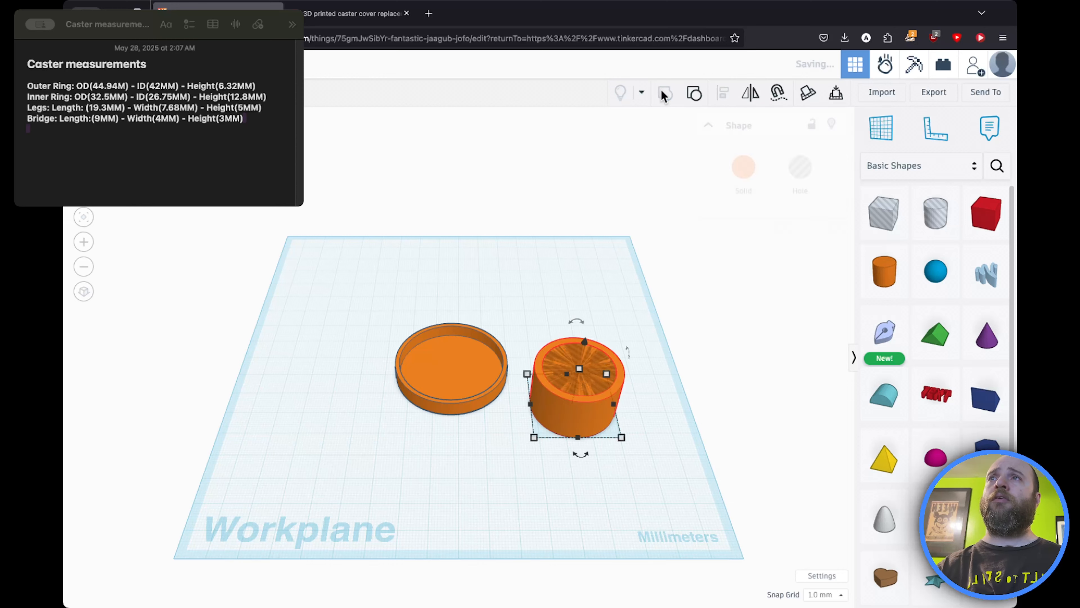
Step: Set the inner ring's height to 12.8 mm
{"action": "left_click", "coordinate": [579, 369]}
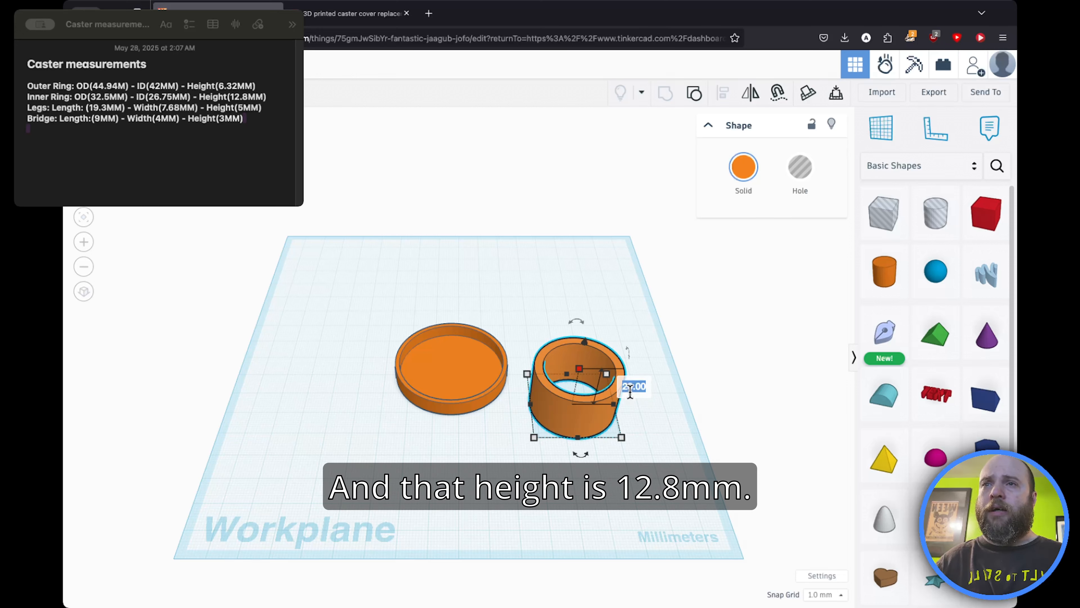
{"action": "type", "text": "1"}
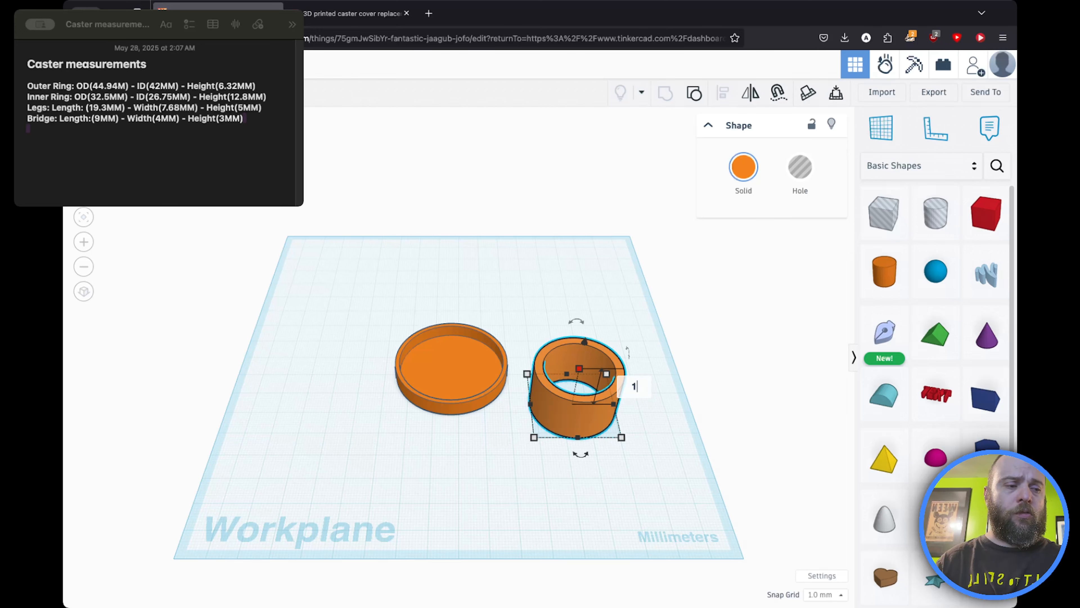
{"action": "type", "text": "2.8"}
{"action": "key", "text": "Return"}
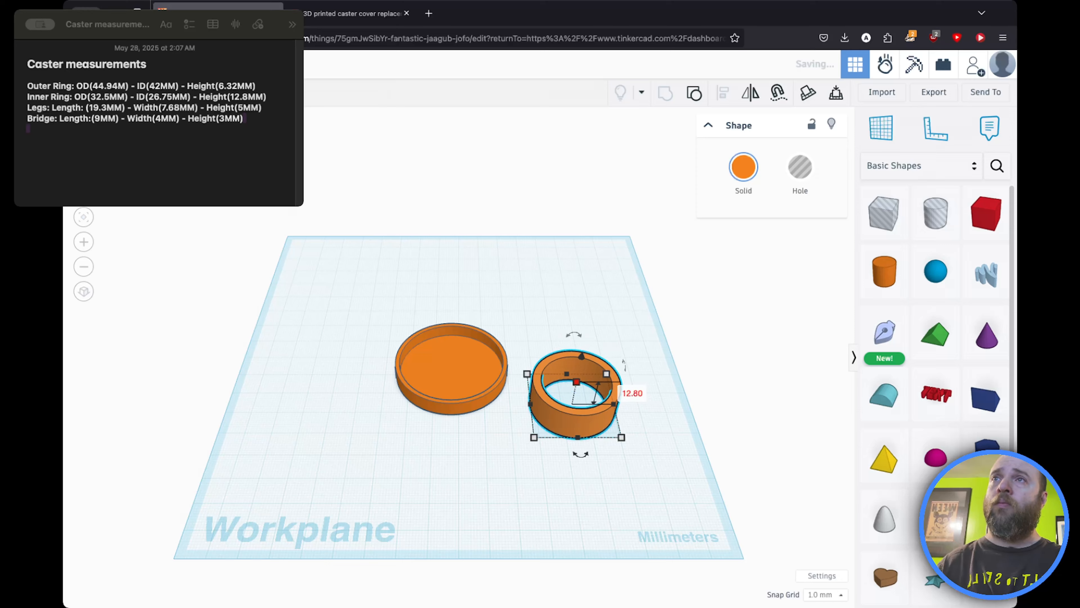
{"action": "left_click", "coordinate": [594, 330]}
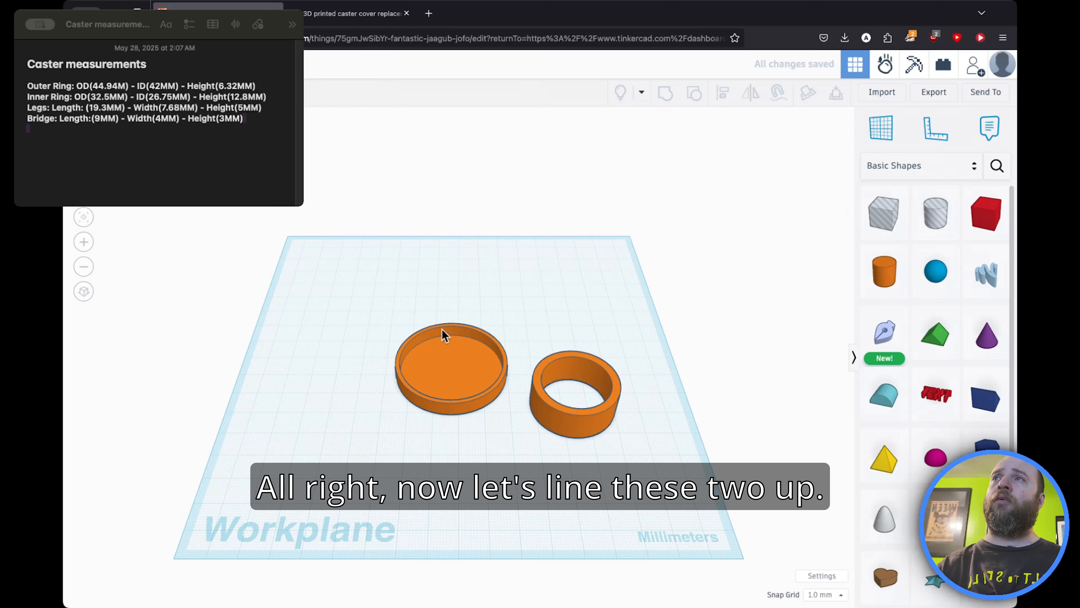
Step: Select both rings and align them so the inner ring sits centered on the outer ring
{"action": "left_click_drag", "start_coordinate": [629, 461], "coordinate": [326, 332]}
{"action": "left_click", "coordinate": [719, 94]}
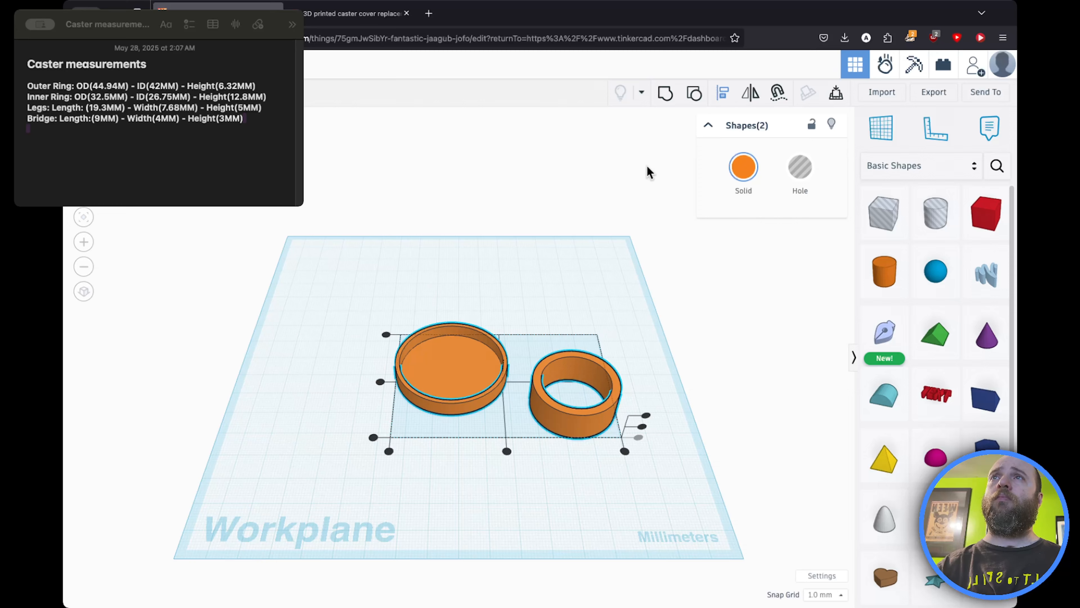
{"action": "left_click", "coordinate": [506, 450]}
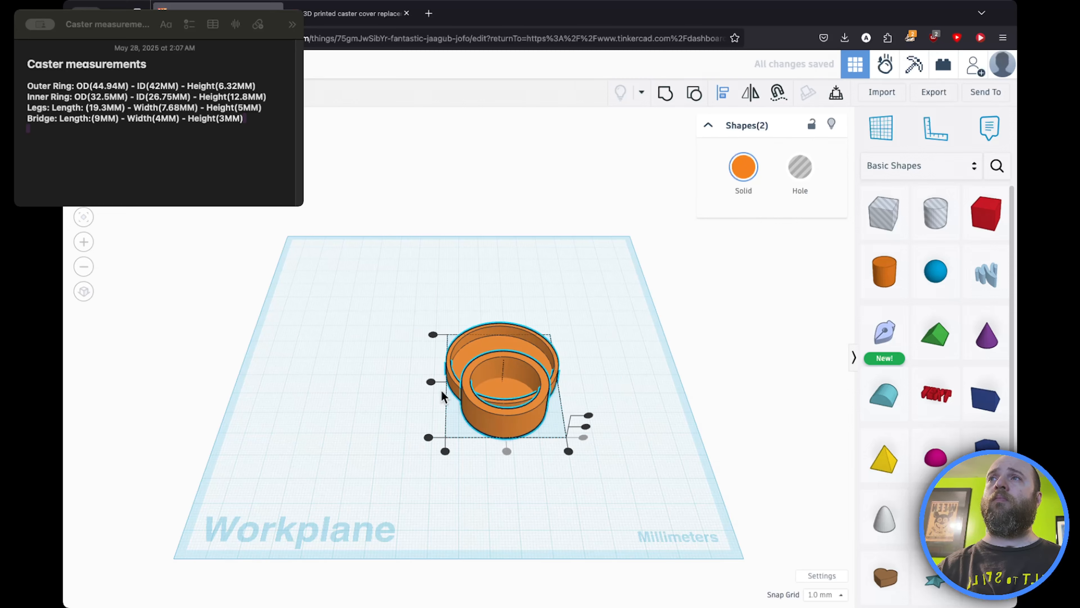
{"action": "left_click", "coordinate": [430, 381]}
{"action": "left_click", "coordinate": [357, 332]}
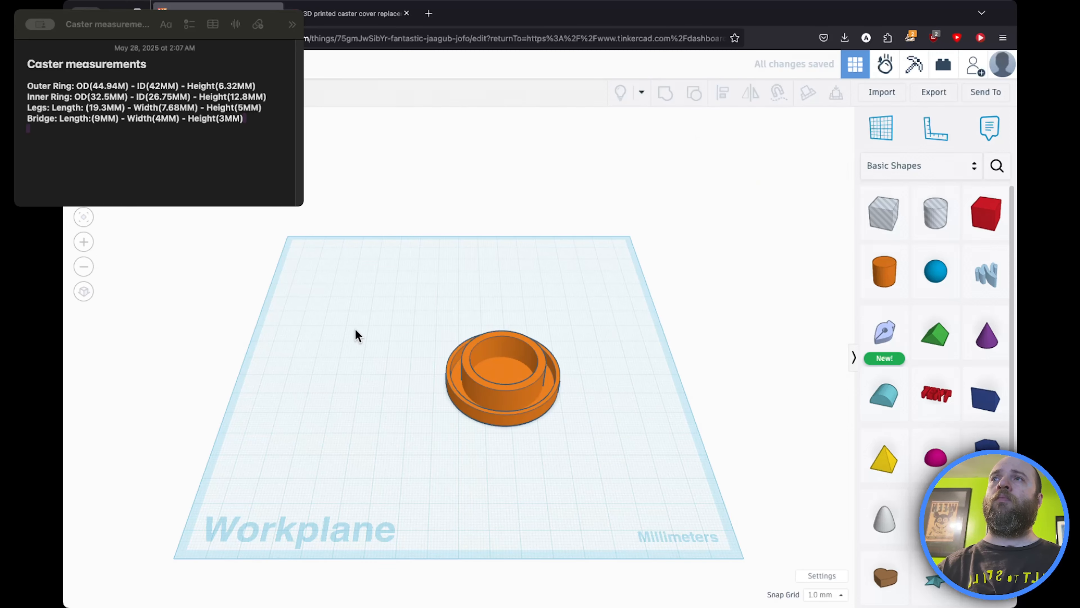
Step: Group the outer and inner rings into a single part
{"action": "left_click_drag", "start_coordinate": [364, 319], "coordinate": [619, 485]}
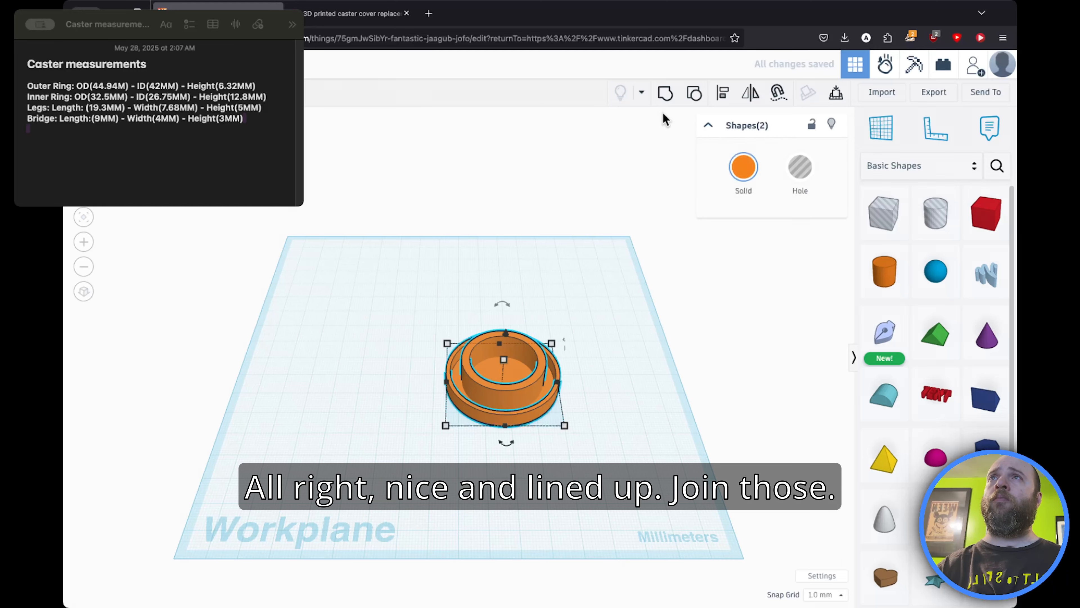
{"action": "left_click", "coordinate": [665, 93]}
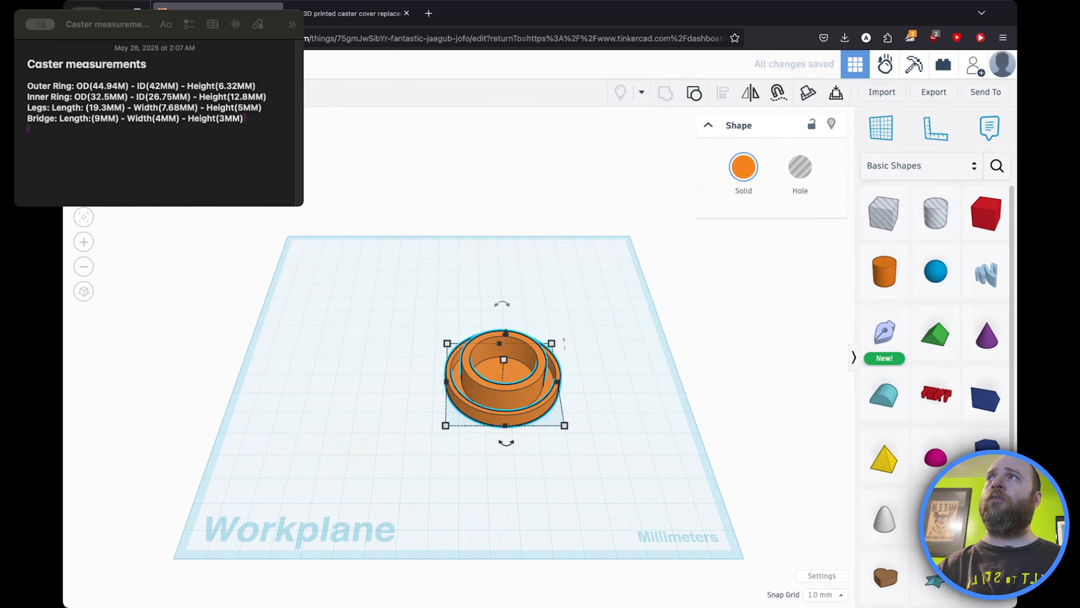
{"action": "right_click_drag", "start_coordinate": [595, 340], "coordinate": [430, 234]}
{"action": "right_click_drag", "start_coordinate": [364, 306], "coordinate": [480, 393]}
{"action": "left_click", "coordinate": [348, 319]}
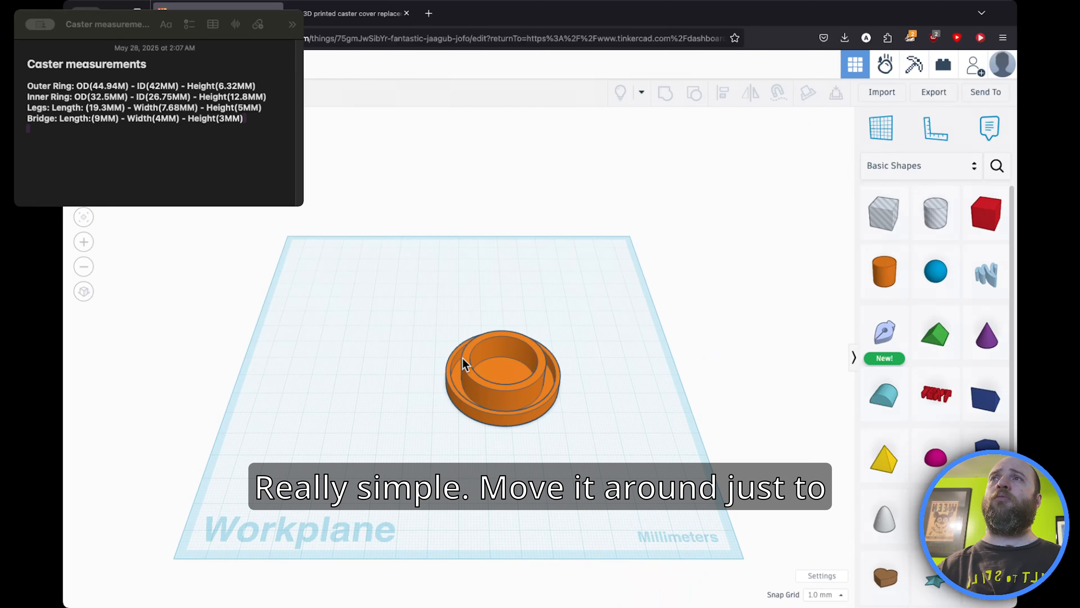
Step: Move the combined ring part slightly on the workplane
{"action": "mouse_move", "coordinate": [462, 358]}
{"action": "left_mouse_down"}
{"action": "mouse_move", "coordinate": [398, 309]}
{"action": "mouse_move", "coordinate": [597, 419]}
{"action": "mouse_move", "coordinate": [493, 309]}
{"action": "mouse_move", "coordinate": [426, 360]}
{"action": "mouse_move", "coordinate": [458, 366]}
{"action": "mouse_move", "coordinate": [468, 351]}
{"action": "left_mouse_up"}
{"action": "left_click", "coordinate": [376, 315]}
{"action": "left_click", "coordinate": [360, 347]}
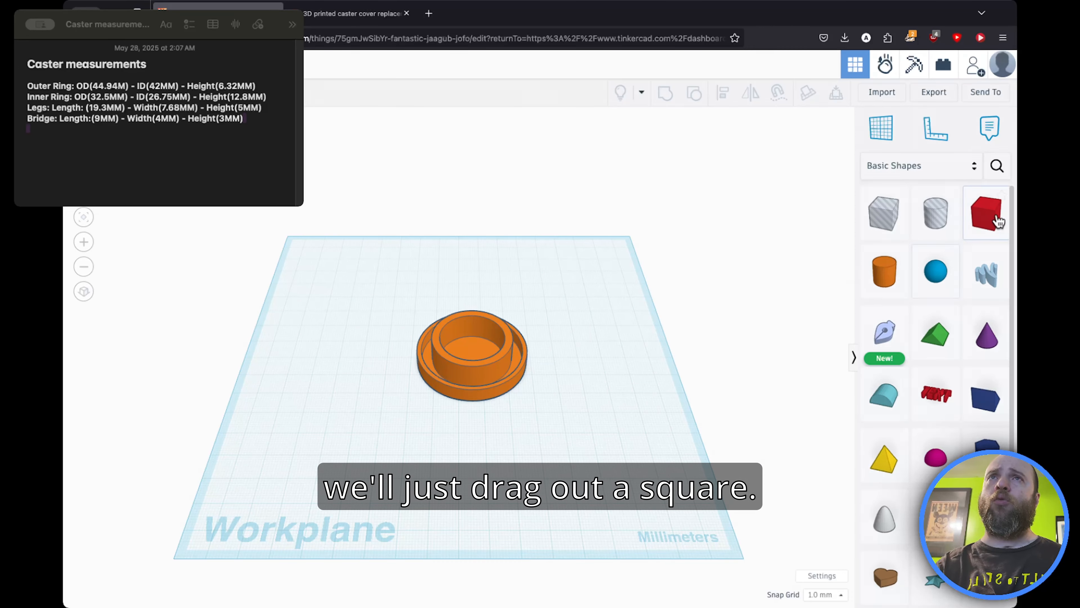
Step: Add a solid box beside the rings and set its length to 19.3 mm for a leg
{"action": "left_click", "coordinate": [958, 224]}
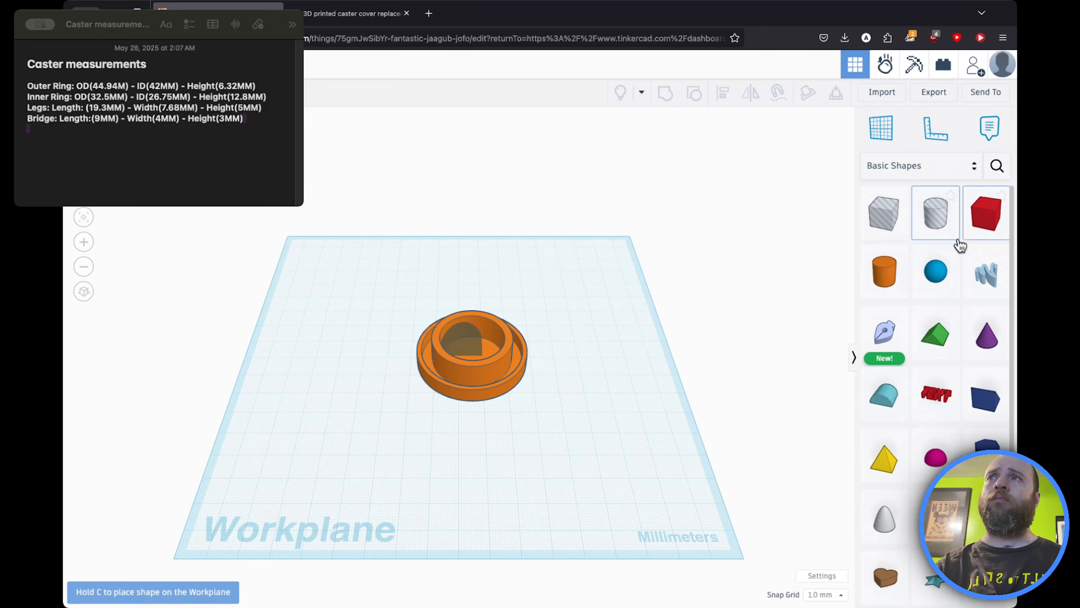
{"action": "left_click", "coordinate": [553, 441]}
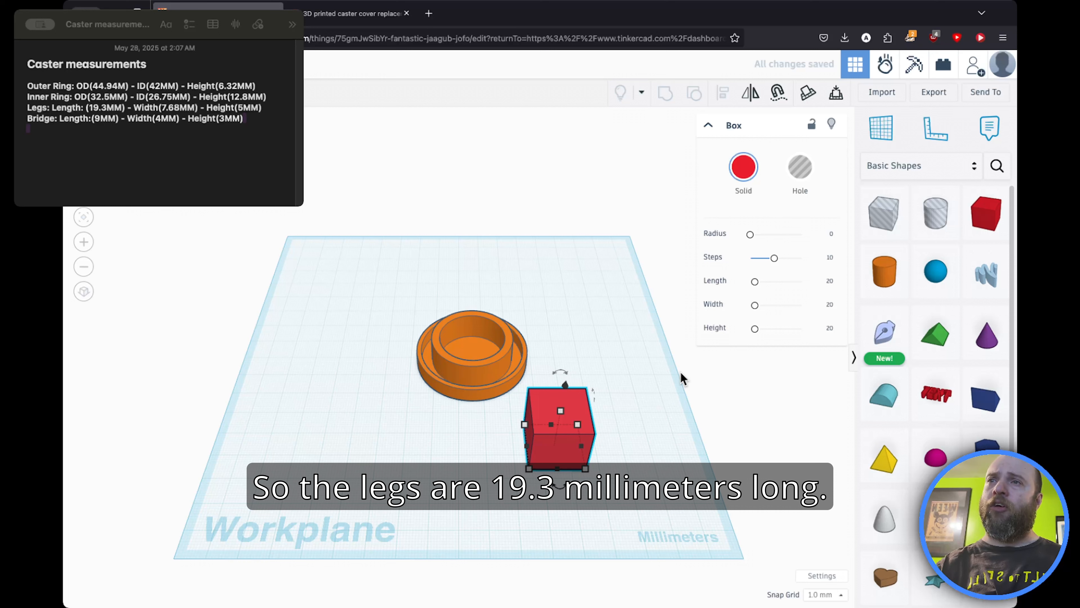
{"action": "mouse_move", "coordinate": [529, 468]}
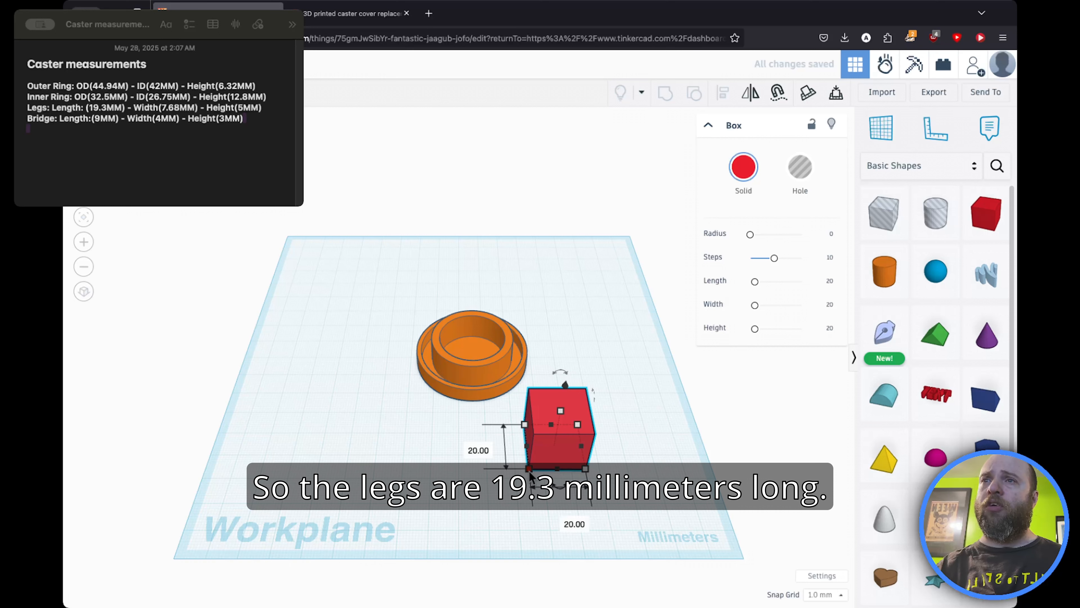
{"action": "left_click", "coordinate": [473, 446]}
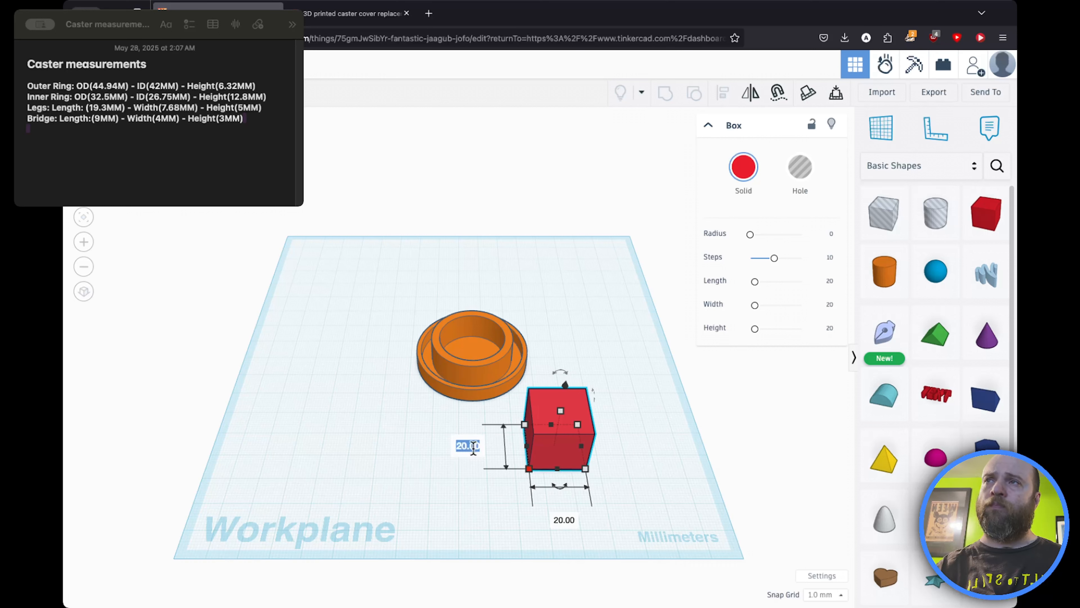
{"action": "type", "text": "1+9"}
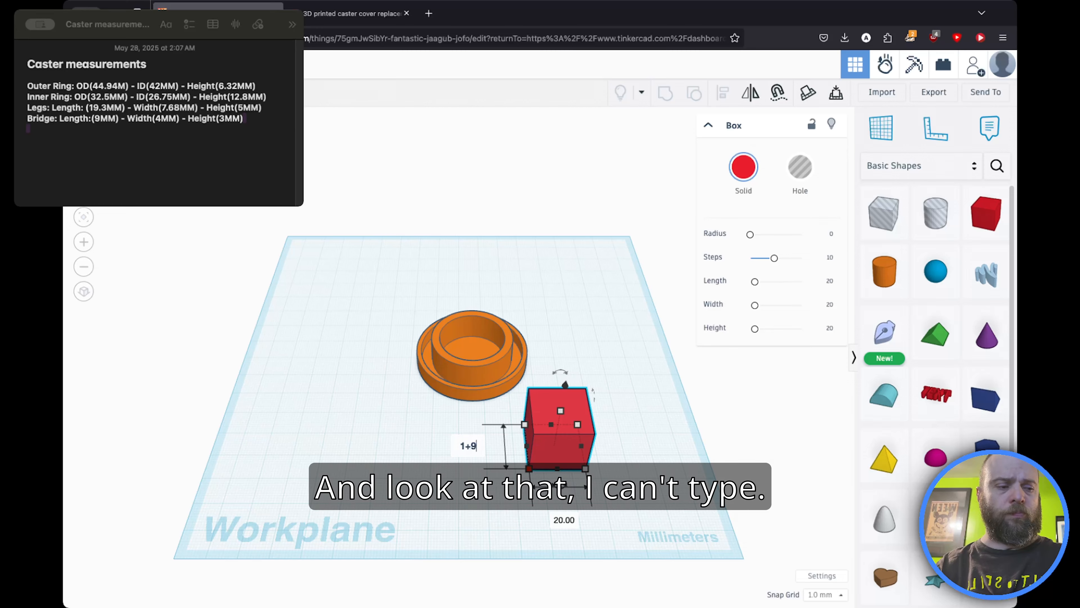
{"action": "key", "text": "Return"}
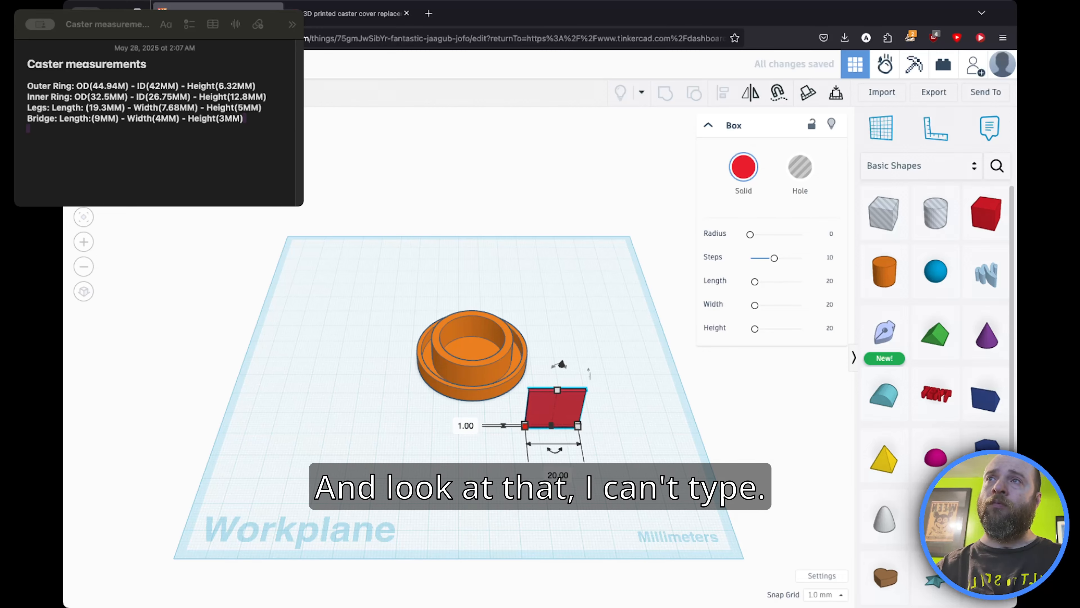
{"action": "left_click", "coordinate": [466, 426]}
{"action": "type", "text": "1"}
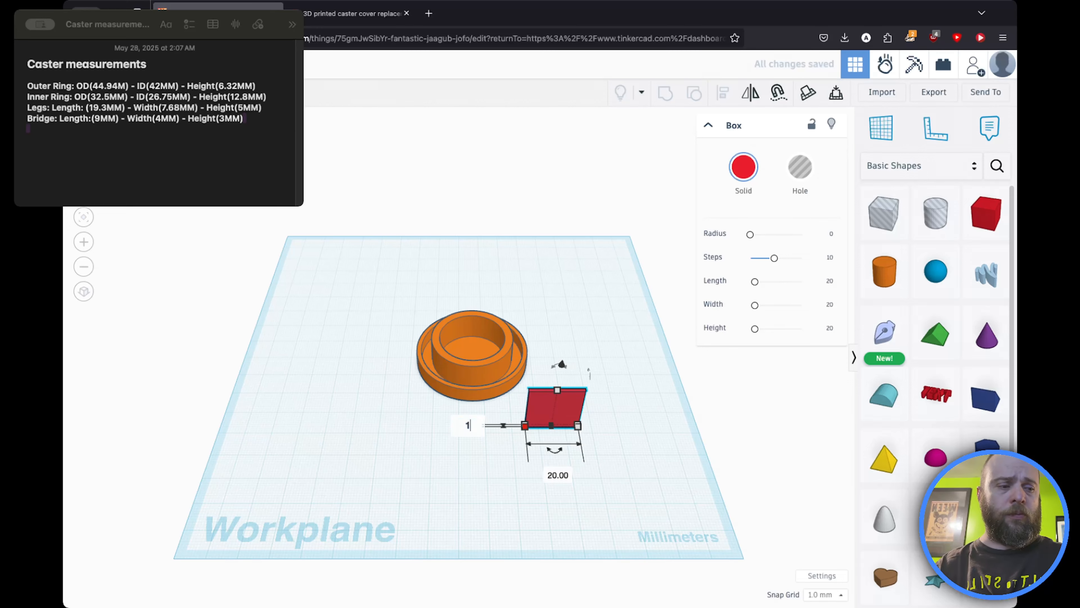
{"action": "type", "text": "9.3"}
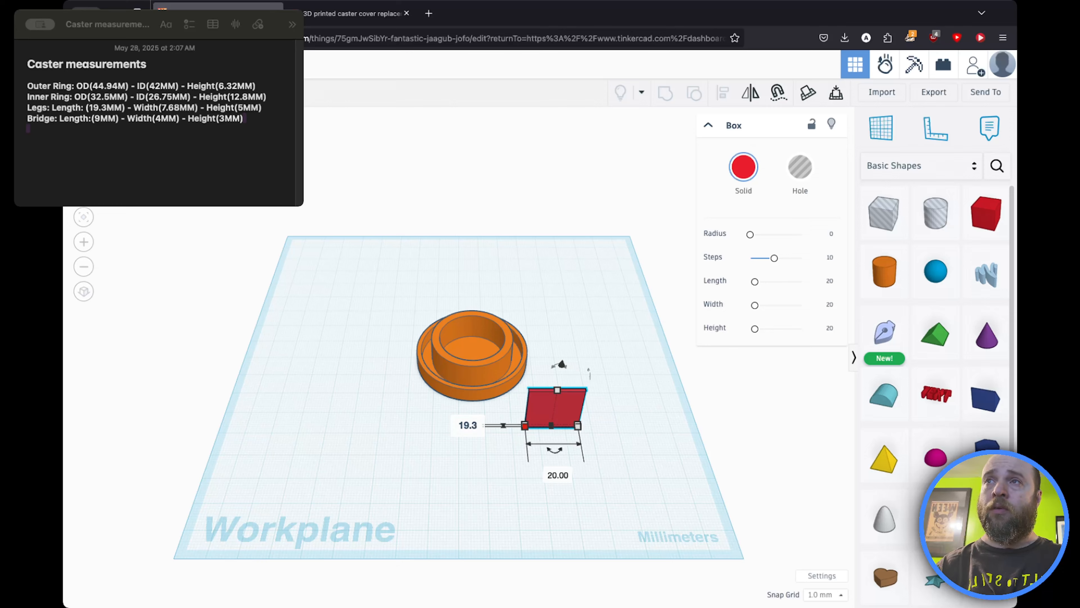
{"action": "key", "text": "Return"}
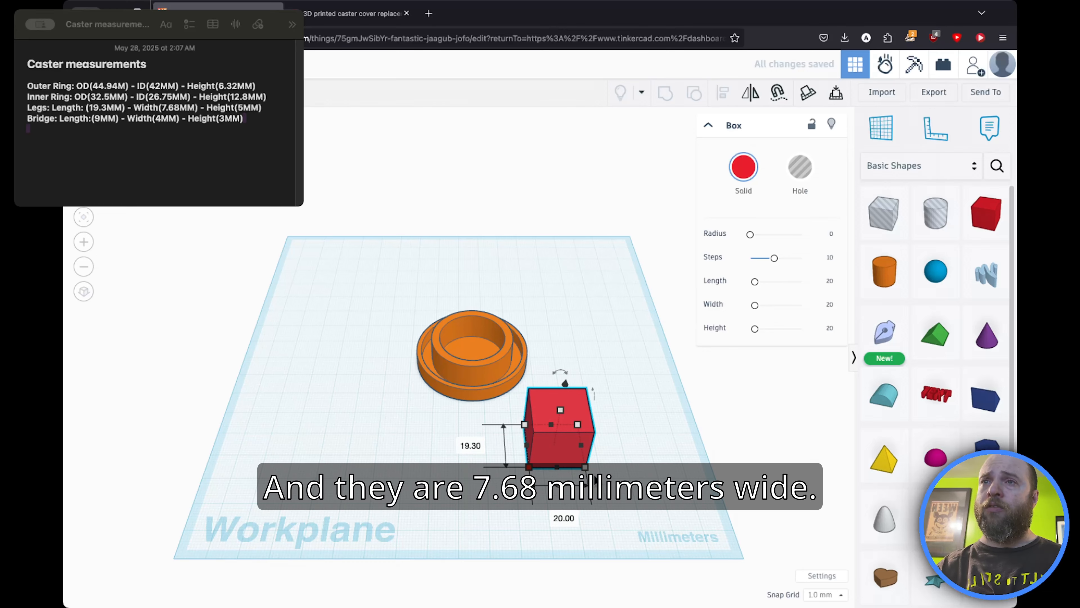
Step: Set the leg box's width to 7.68 mm
{"action": "left_click", "coordinate": [564, 517]}
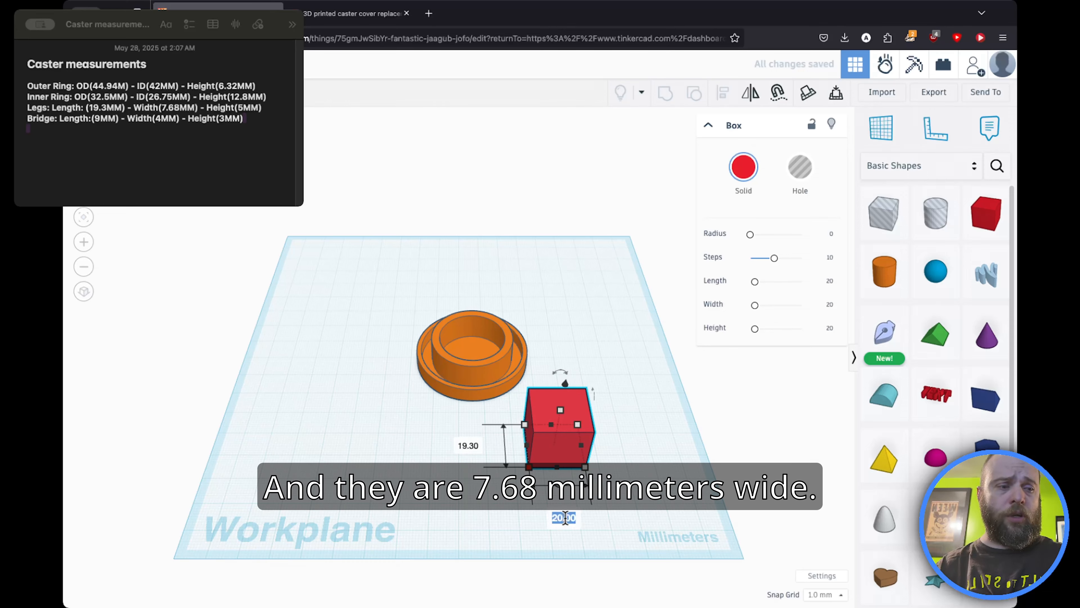
{"action": "type", "text": "7."}
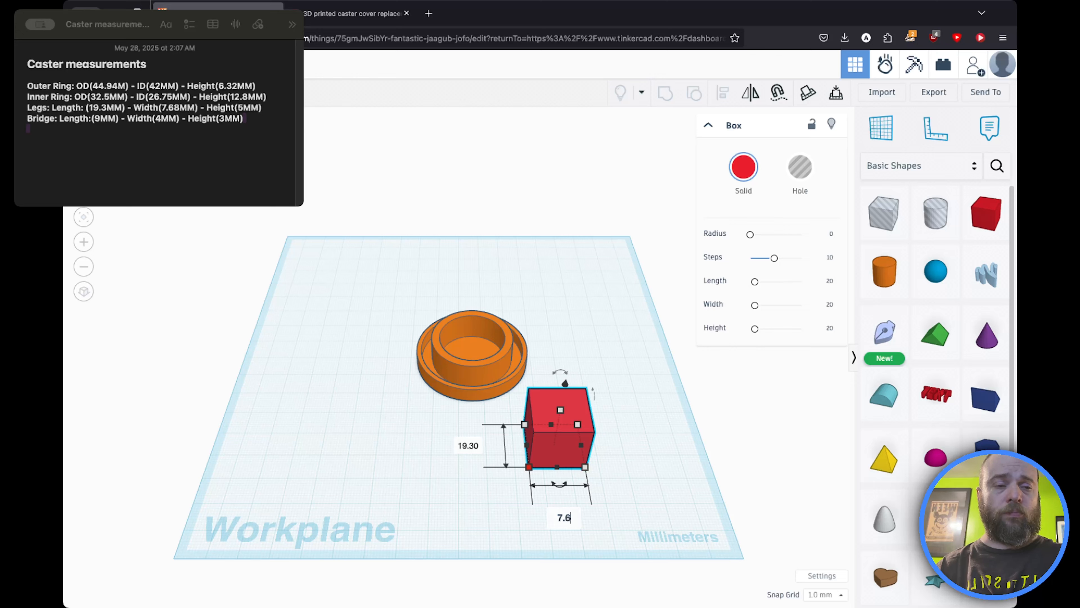
{"action": "type", "text": "68"}
{"action": "key", "text": "Return"}
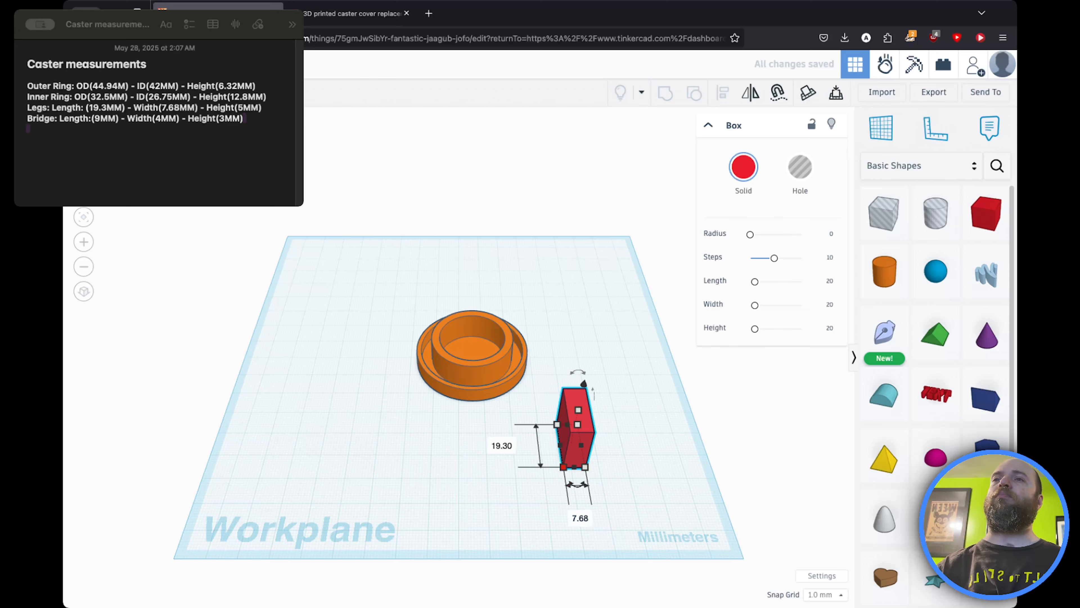
Step: Set the leg box's height to 5 mm
{"action": "left_click", "coordinate": [579, 419]}
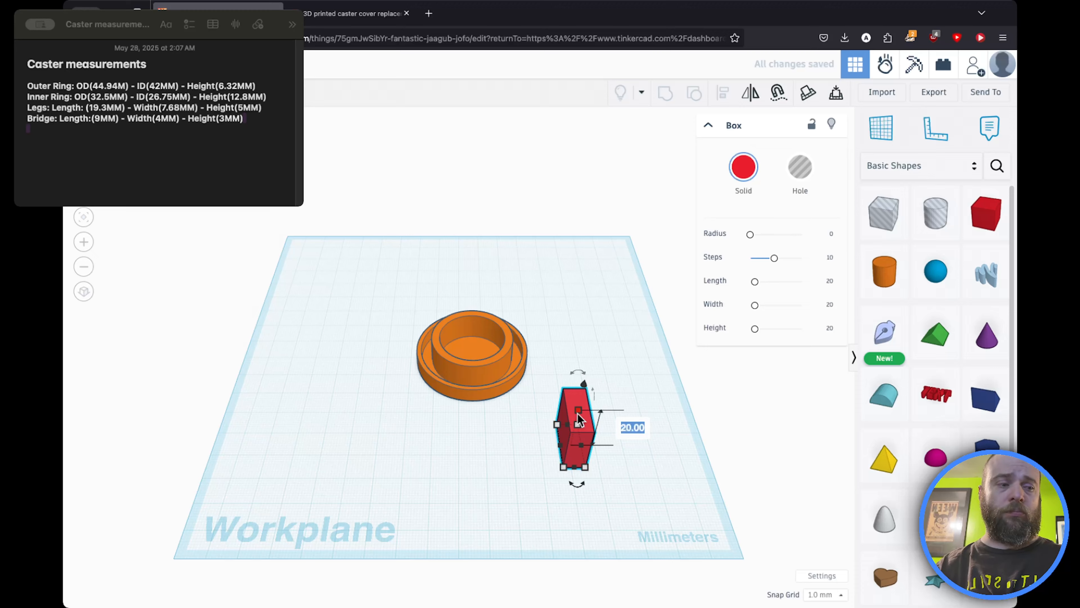
{"action": "type", "text": "5"}
{"action": "key", "text": "Return"}
{"action": "left_click", "coordinate": [437, 419]}
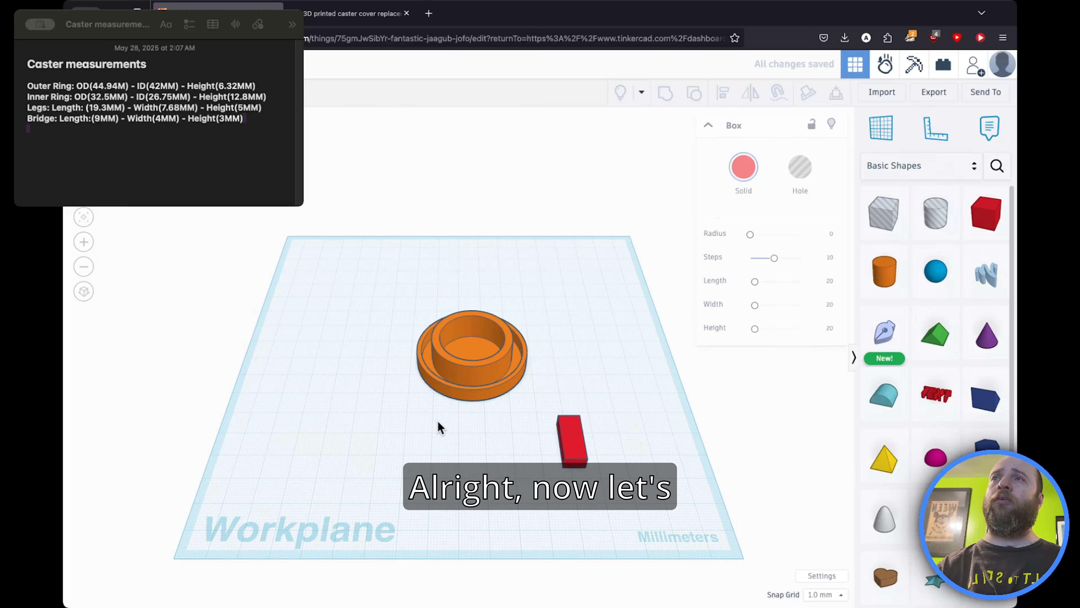
Step: Move the leg below the ring and duplicate it, placing the copy beside it as the second leg
{"action": "left_click_drag", "start_coordinate": [570, 445], "coordinate": [459, 441]}
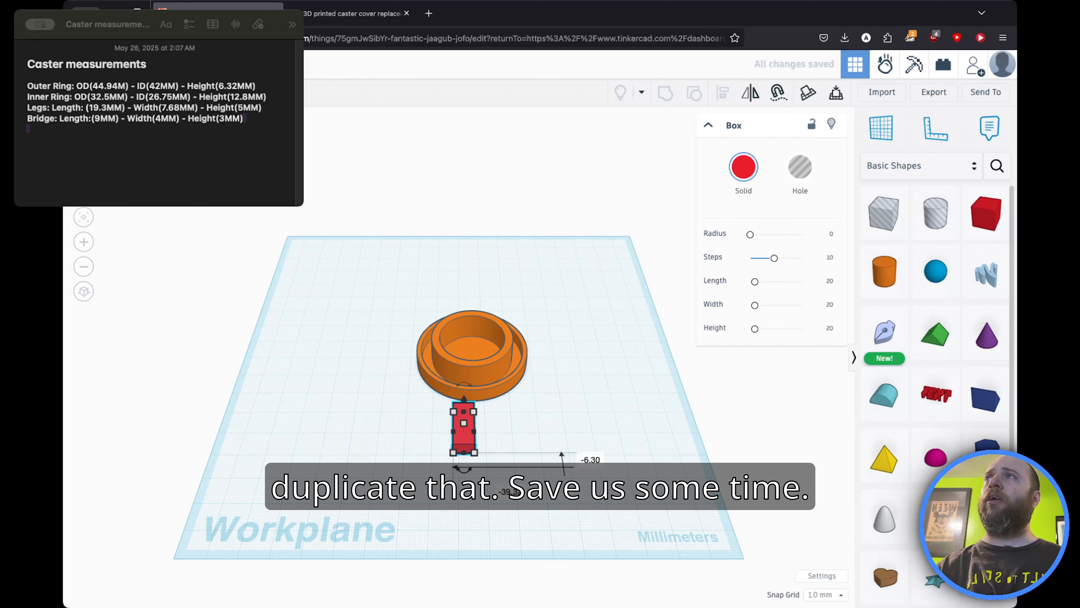
{"action": "key", "text": "super+d"}
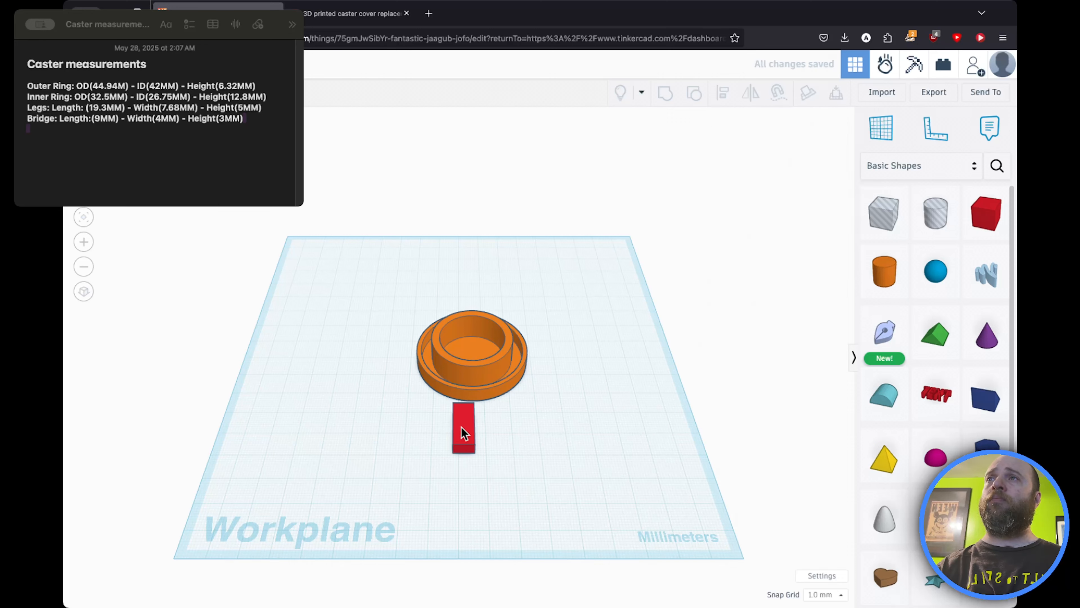
{"action": "left_click_drag", "start_coordinate": [467, 427], "coordinate": [500, 426]}
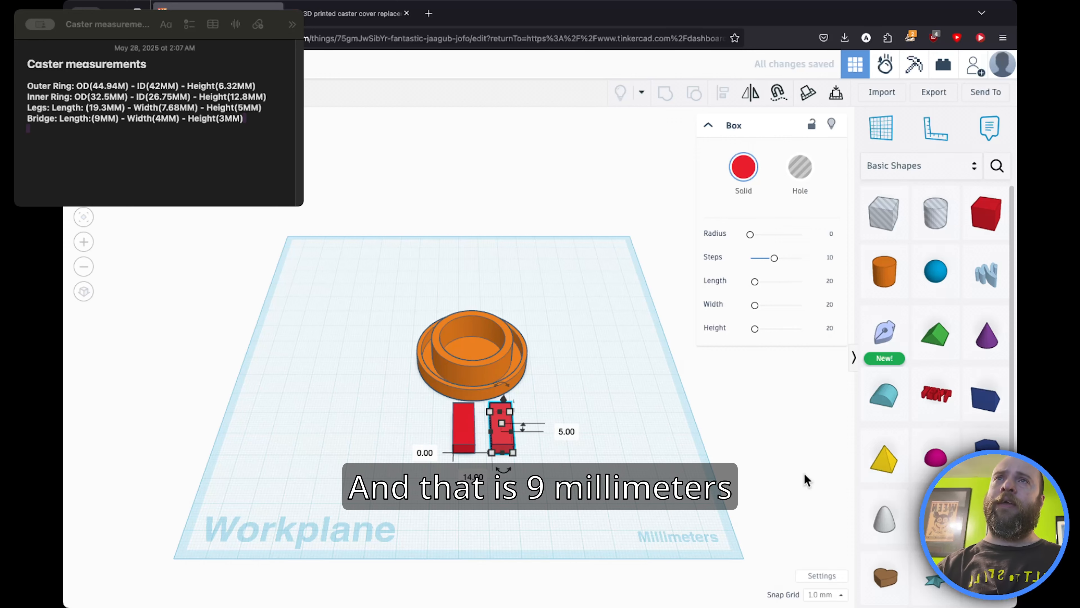
Step: Add a new solid box for the bridge and set its width to 4 mm and its length to 9 mm
{"action": "left_click_drag", "start_coordinate": [986, 213], "coordinate": [621, 468]}
{"action": "mouse_move", "coordinate": [581, 466]}
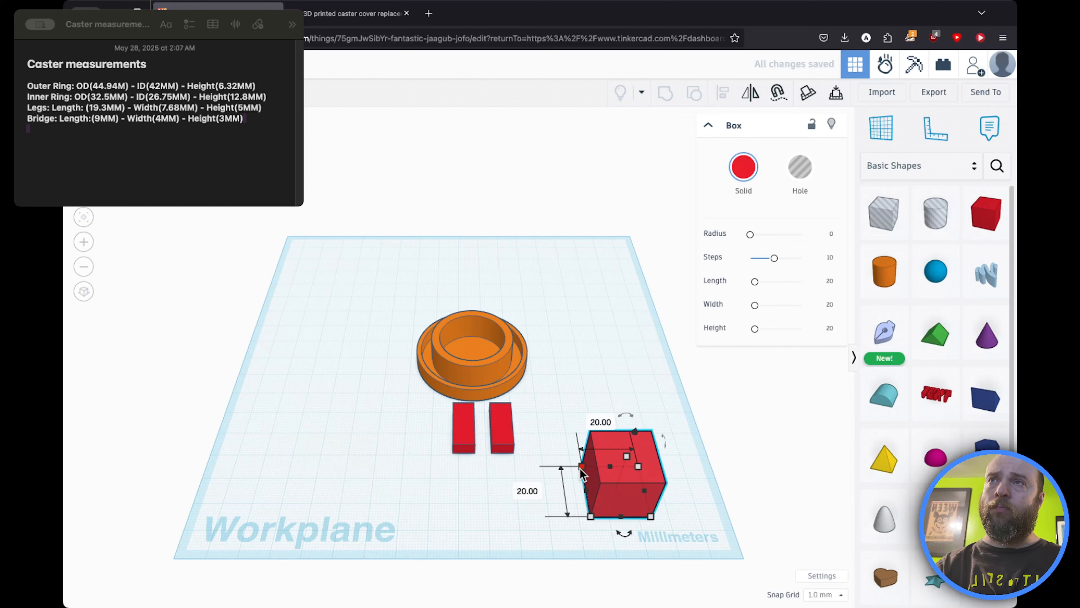
{"action": "key", "text": "Tab"}
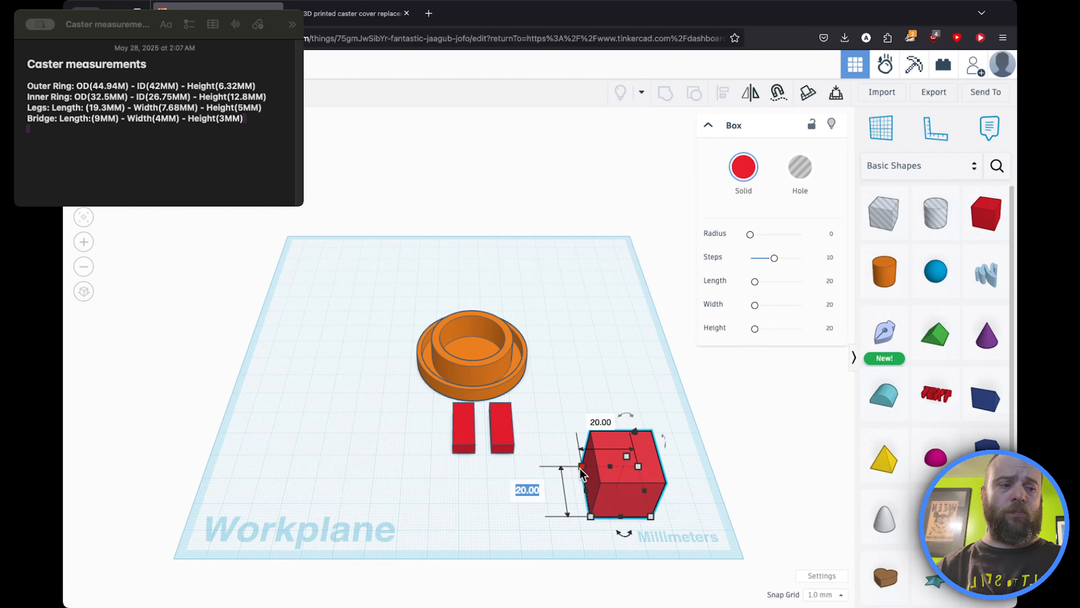
{"action": "type", "text": "4"}
{"action": "key", "text": "Return"}
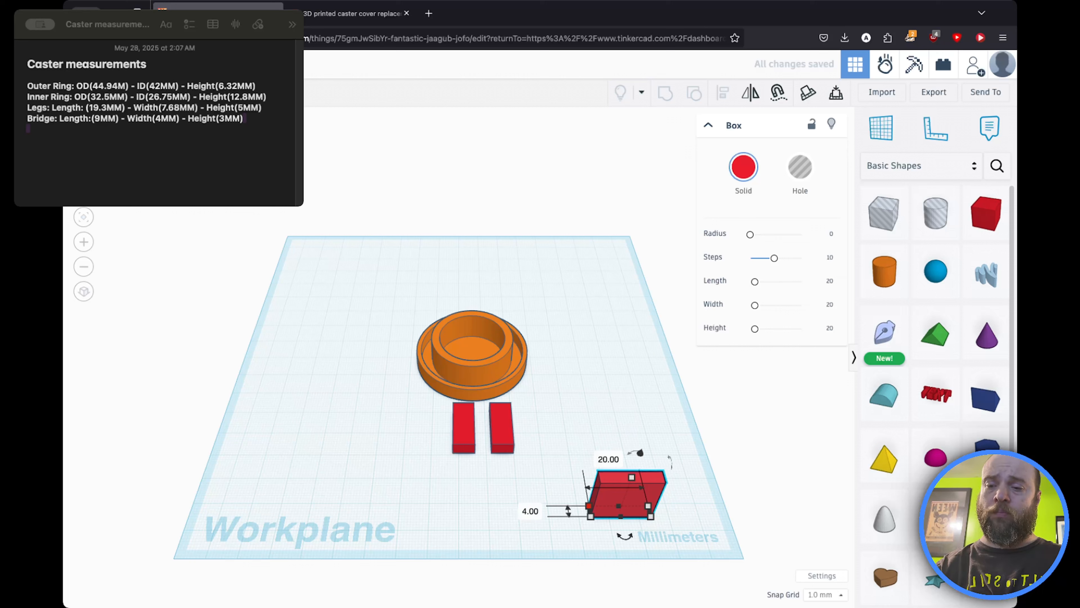
{"action": "key", "text": "Tab"}
{"action": "key", "text": "Tab"}
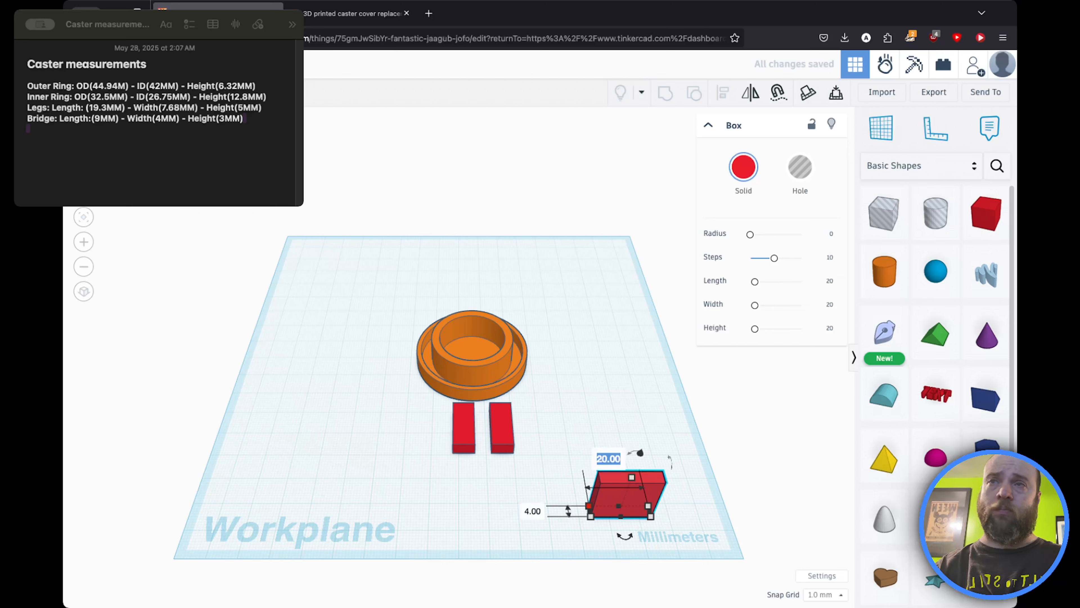
{"action": "type", "text": "9"}
{"action": "key", "text": "Return"}
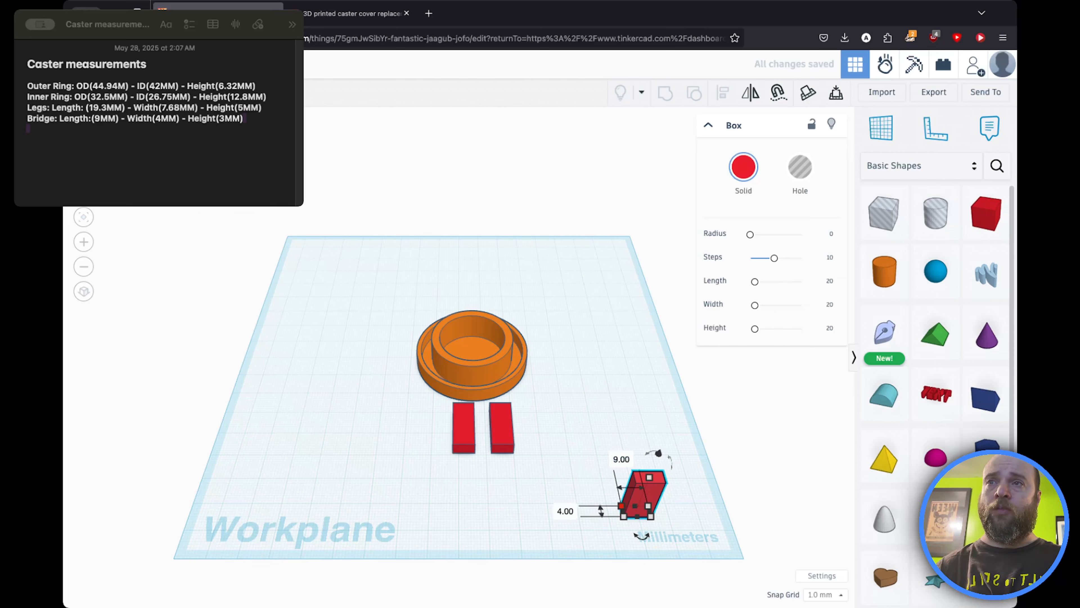
Step: Set the bridge box's height to 5 mm
{"action": "key", "text": "Tab"}
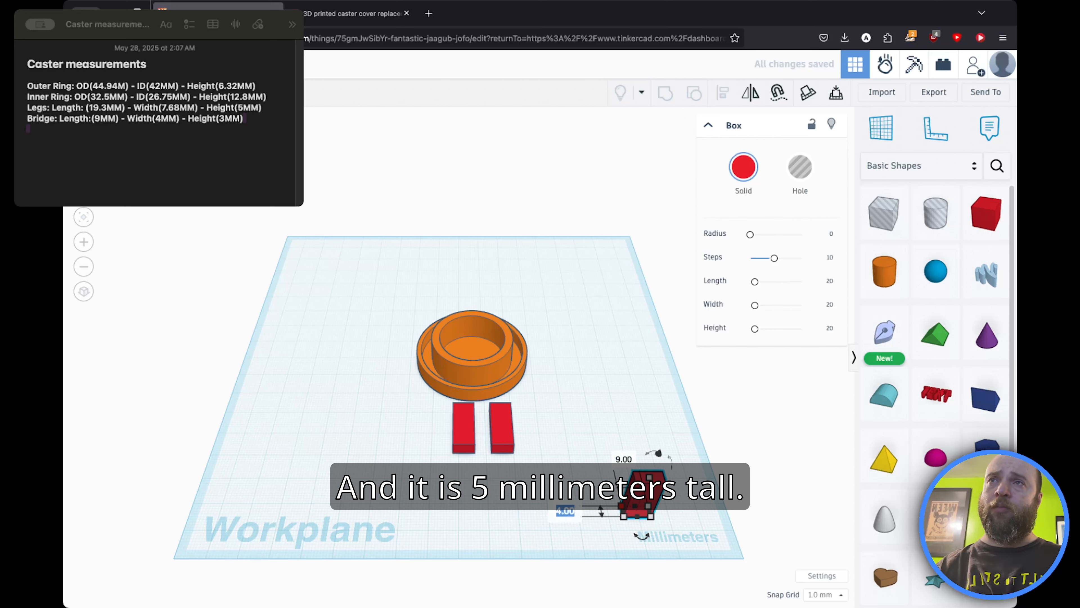
{"action": "left_click", "coordinate": [648, 474]}
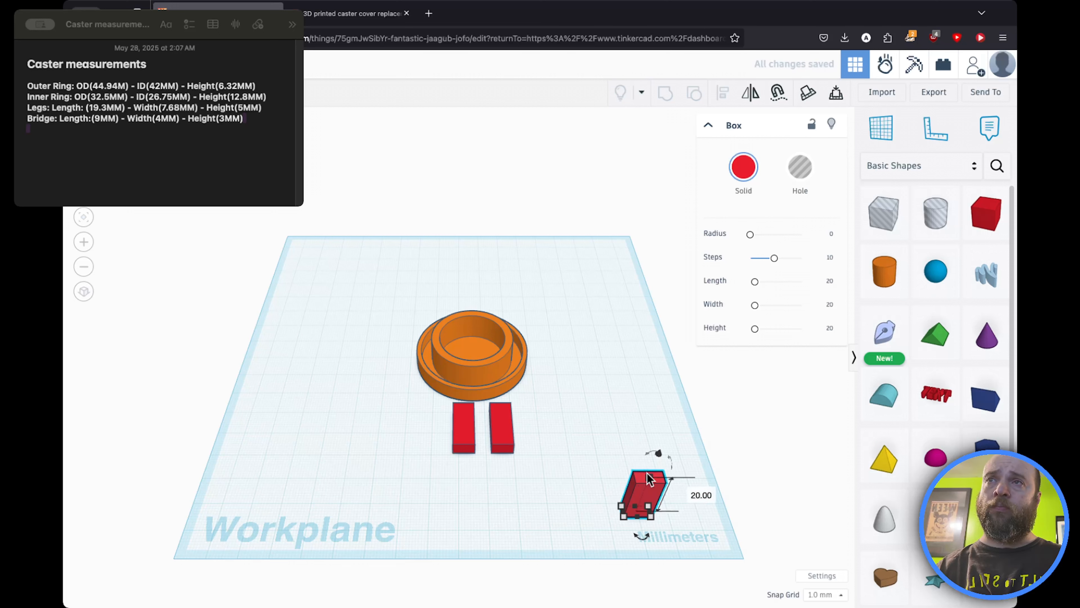
{"action": "key", "text": "Tab"}
{"action": "type", "text": "5"}
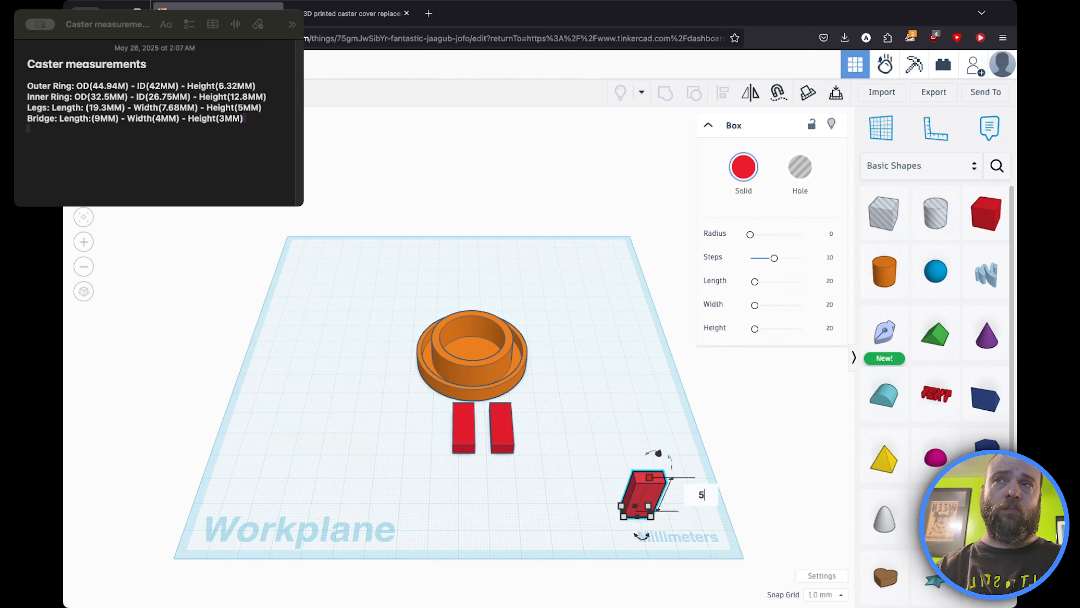
{"action": "key", "text": "Return"}
{"action": "key", "text": "Escape"}
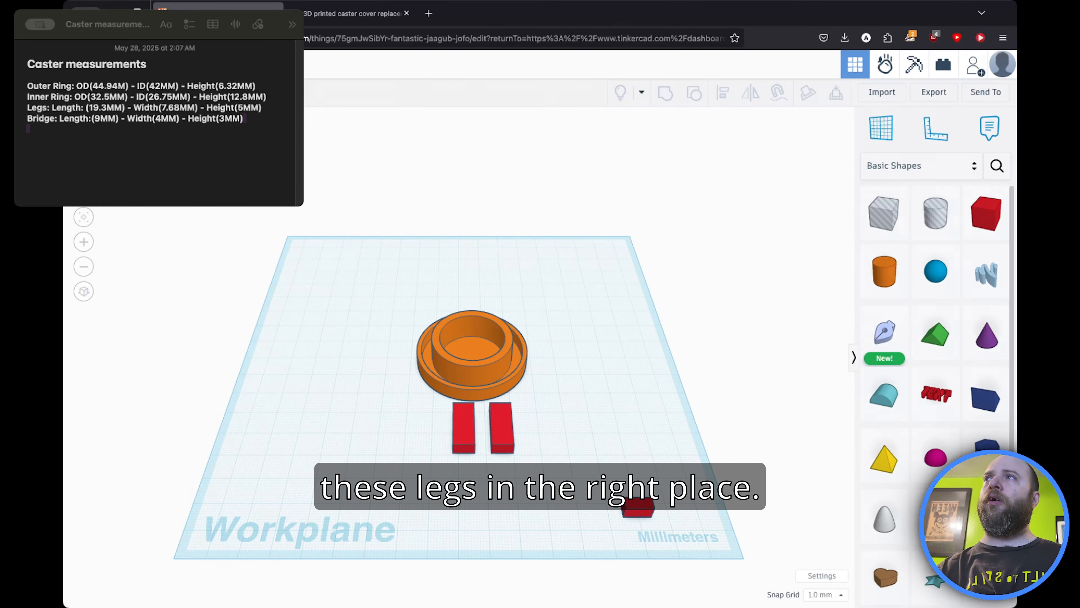
Step: In top view, line the two legs up side by side directly under the ring
{"action": "left_click", "coordinate": [97, 134]}
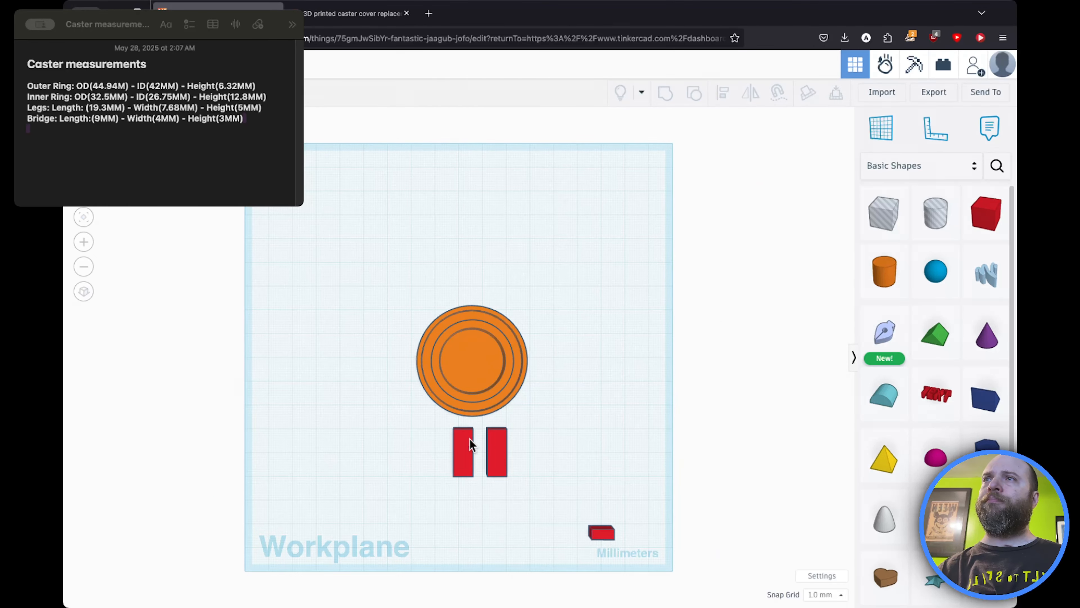
{"action": "left_click_drag", "start_coordinate": [466, 440], "coordinate": [492, 447]}
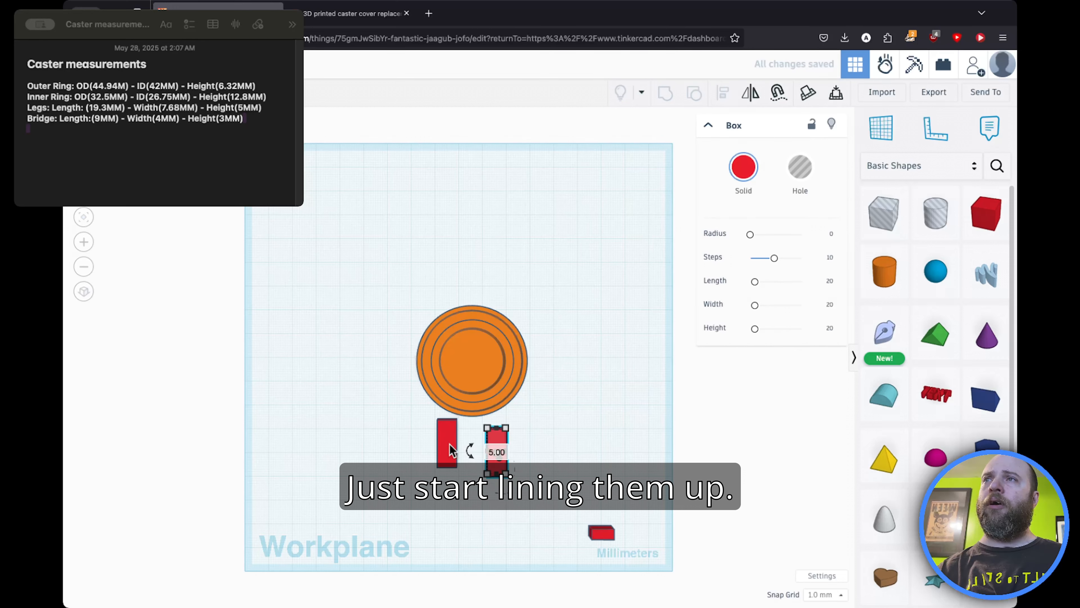
{"action": "left_click", "coordinate": [338, 438]}
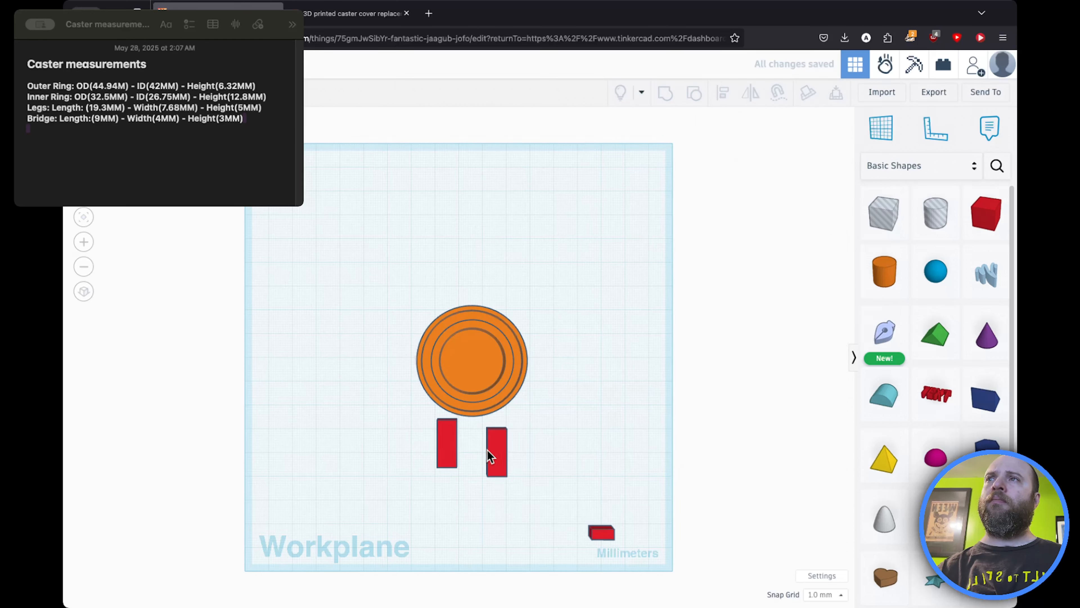
{"action": "left_click_drag", "start_coordinate": [491, 456], "coordinate": [480, 439]}
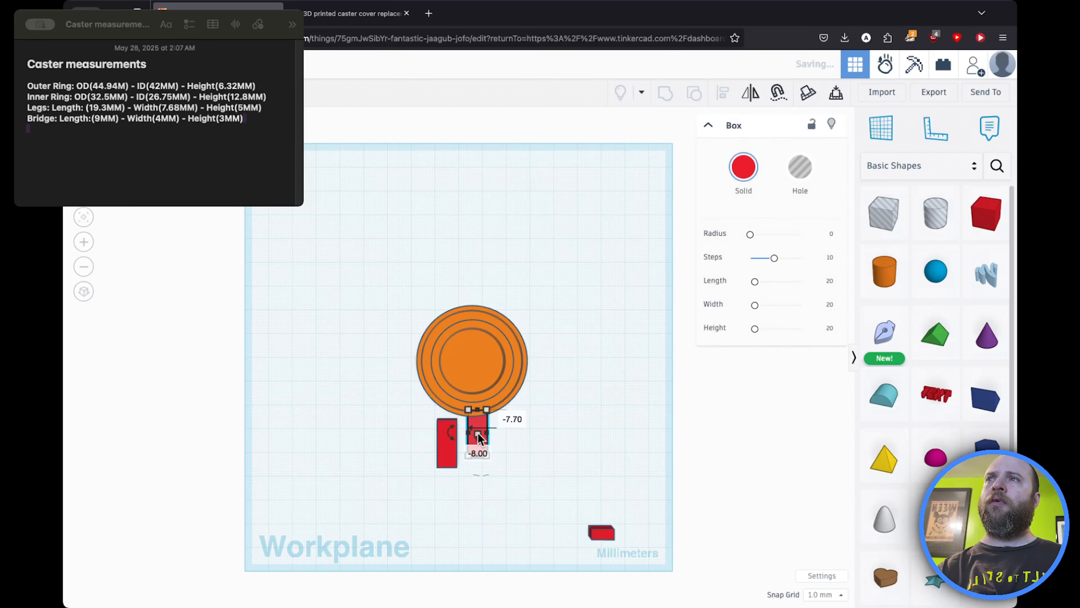
{"action": "left_click", "coordinate": [392, 448]}
{"action": "left_click_drag", "start_coordinate": [476, 432], "coordinate": [487, 432]}
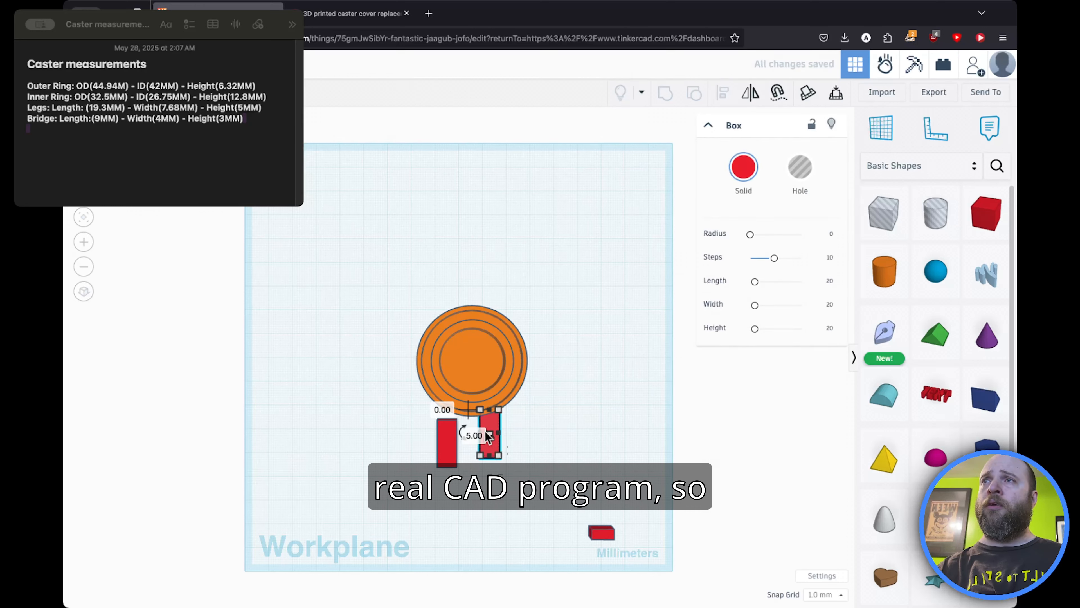
{"action": "left_click", "coordinate": [414, 449]}
{"action": "left_click_drag", "start_coordinate": [440, 448], "coordinate": [444, 434]}
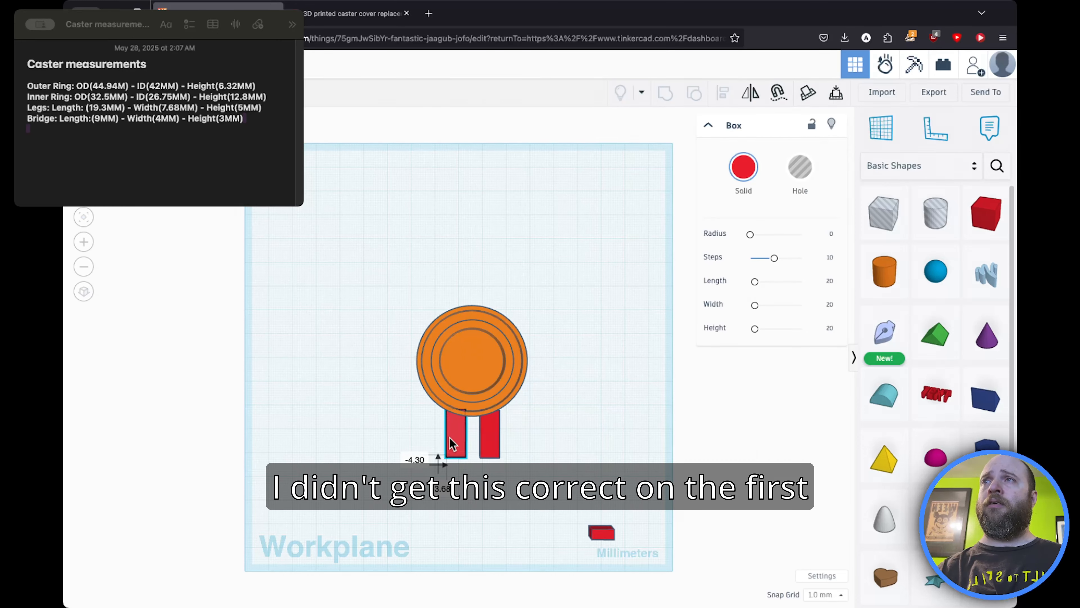
Step: Move the bridge box up against the ring's edge and spread the two legs apart on either side
{"action": "left_click_drag", "start_coordinate": [600, 532], "coordinate": [474, 487]}
{"action": "left_click", "coordinate": [340, 477]}
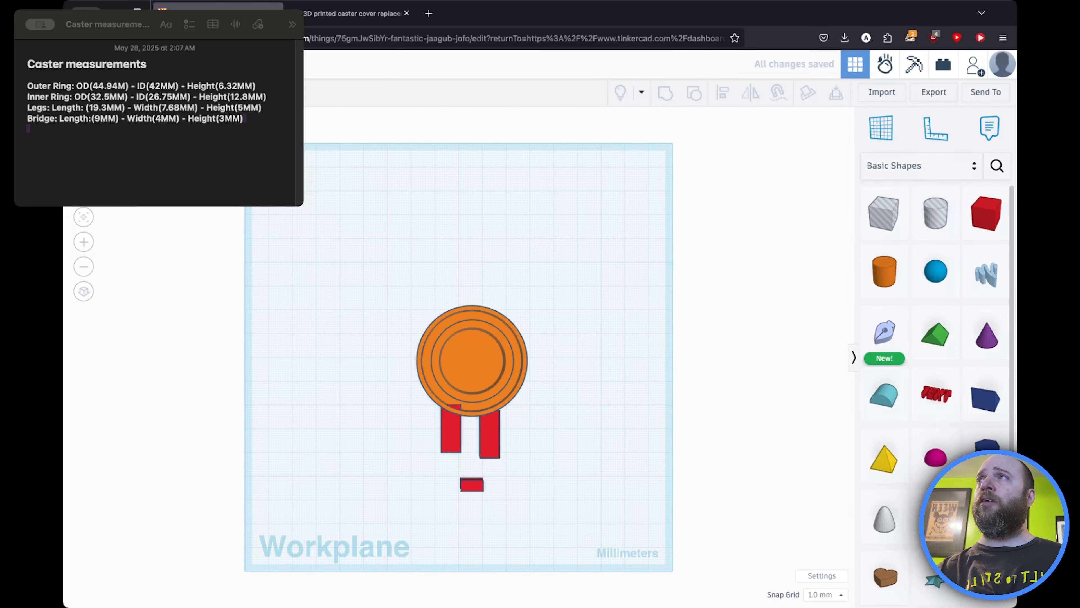
{"action": "right_click_drag", "start_coordinate": [326, 451], "coordinate": [320, 358]}
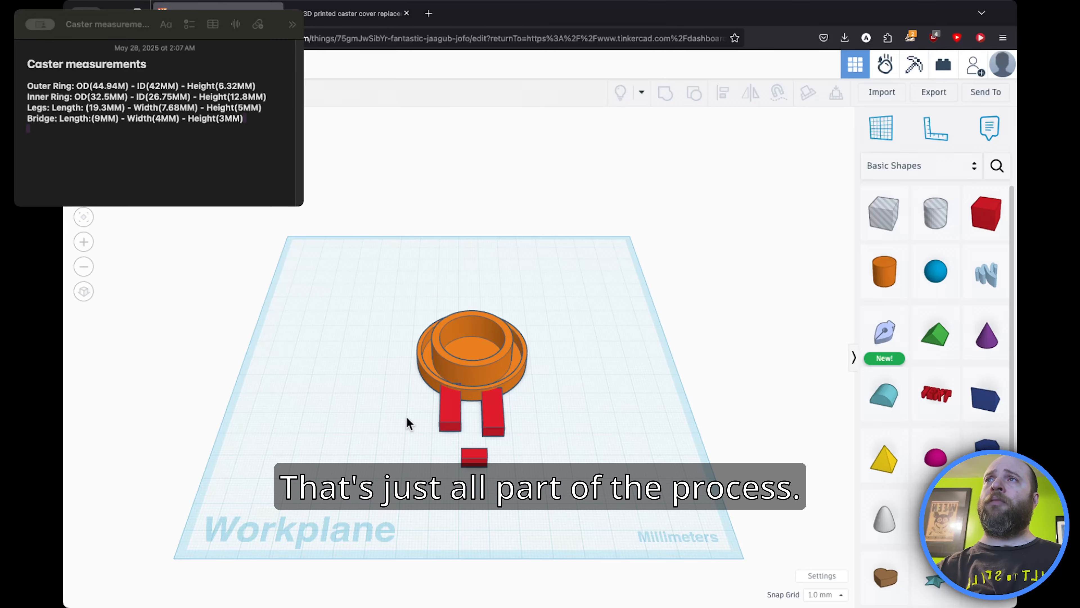
{"action": "scroll", "coordinate": [406, 415], "scroll_direction": "up", "scroll_amount": 5}
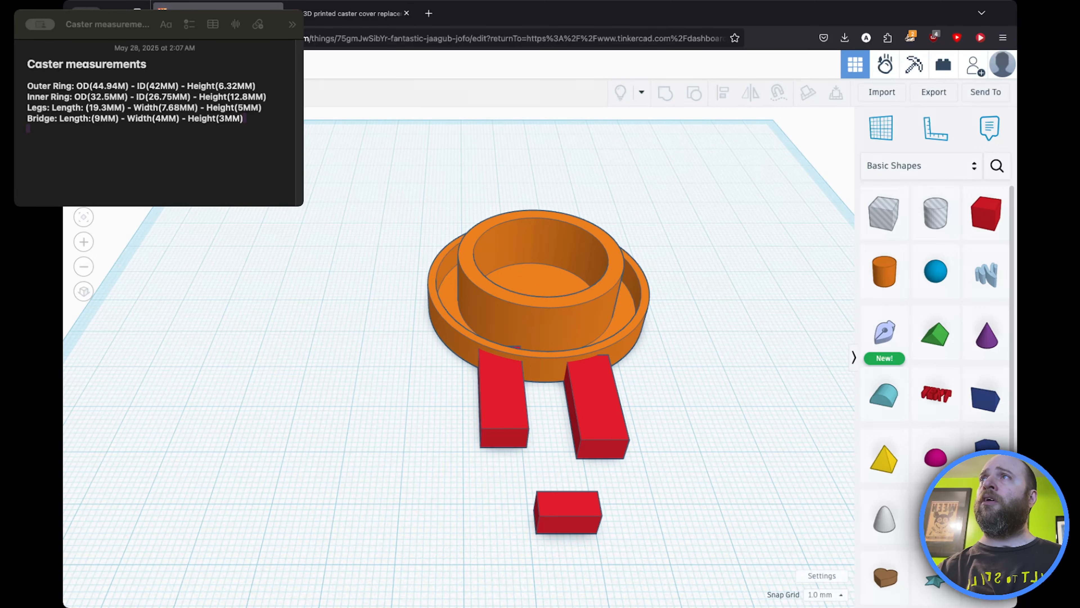
{"action": "right_click_drag", "start_coordinate": [405, 416], "coordinate": [418, 349]}
{"action": "left_click_drag", "start_coordinate": [553, 514], "coordinate": [346, 450]}
{"action": "left_click_drag", "start_coordinate": [632, 412], "coordinate": [730, 422]}
Step: Select the ring and the bridge together and center-align the bridge with the ring
{"action": "left_click", "coordinate": [403, 214]}
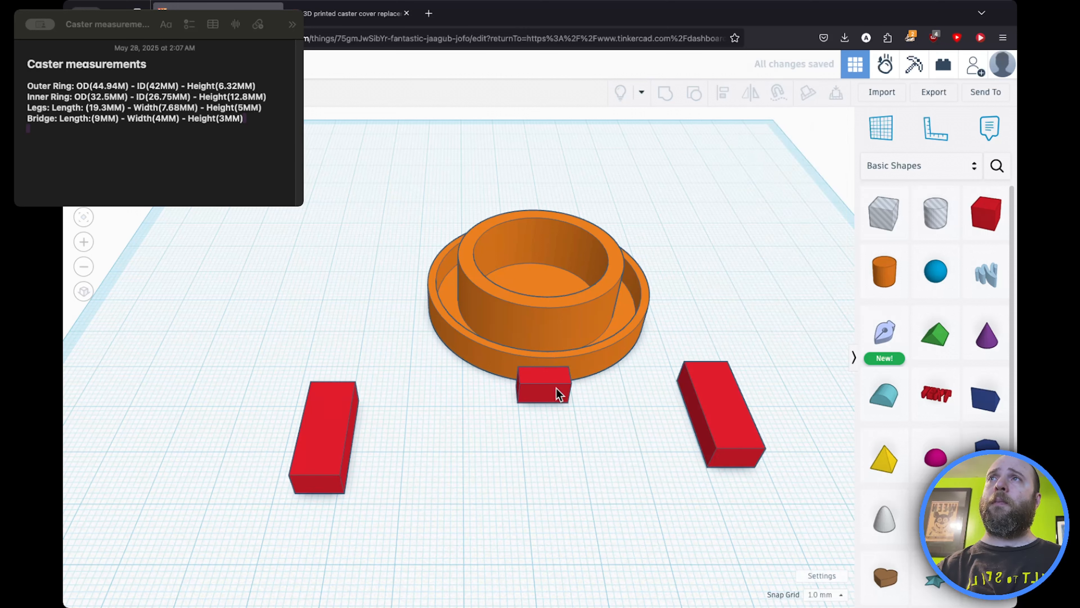
{"action": "left_click_drag", "start_coordinate": [385, 234], "coordinate": [598, 415]}
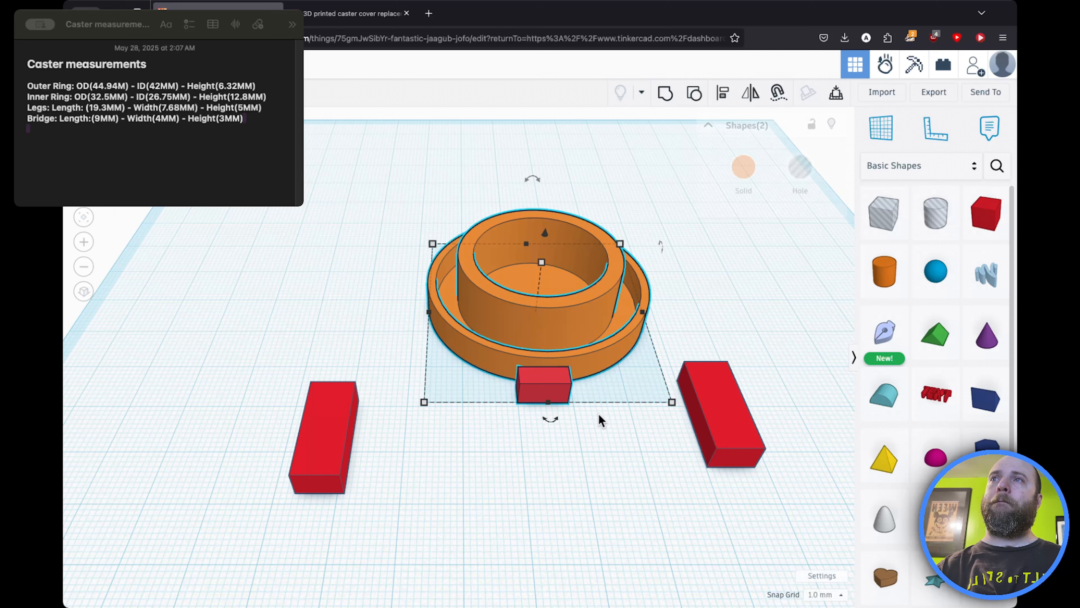
{"action": "left_click", "coordinate": [723, 92]}
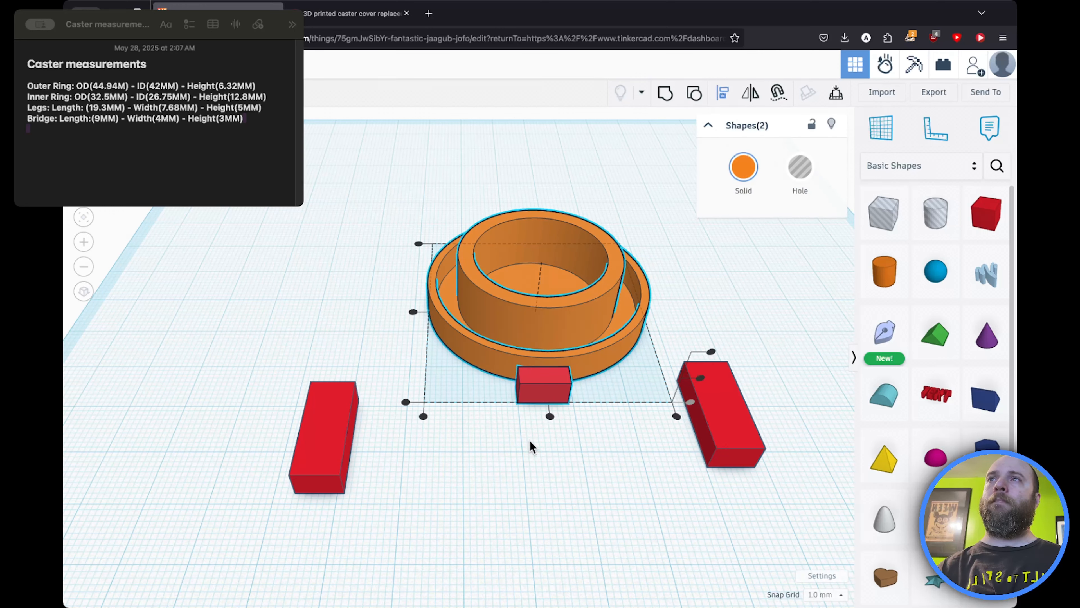
{"action": "left_click", "coordinate": [550, 416]}
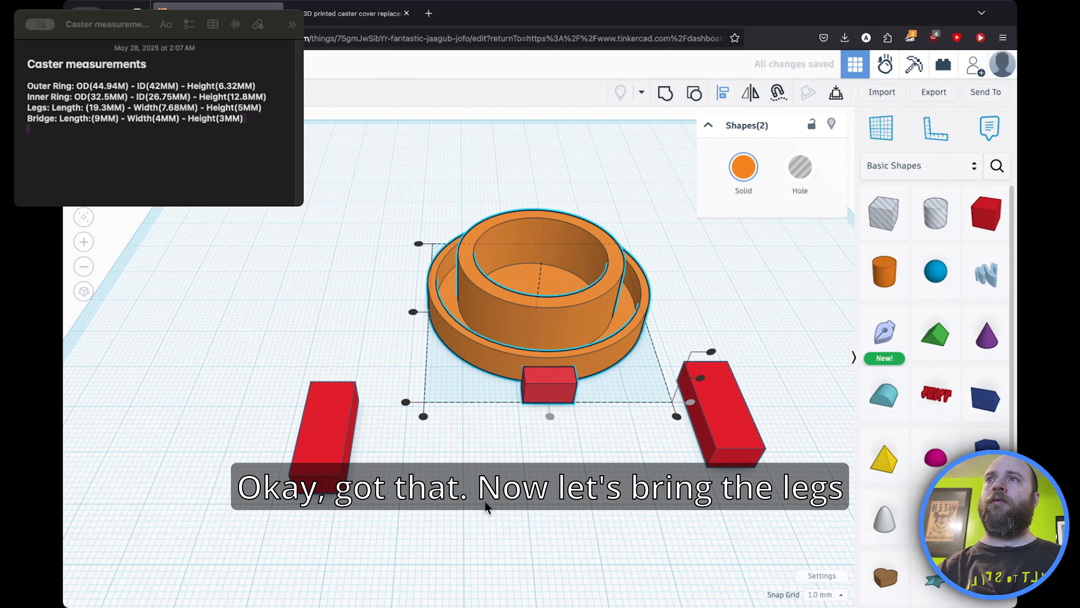
{"action": "left_click", "coordinate": [489, 509]}
Step: Push both legs against the bridge's two ends so they touch the ring
{"action": "left_click_drag", "start_coordinate": [322, 451], "coordinate": [503, 423]}
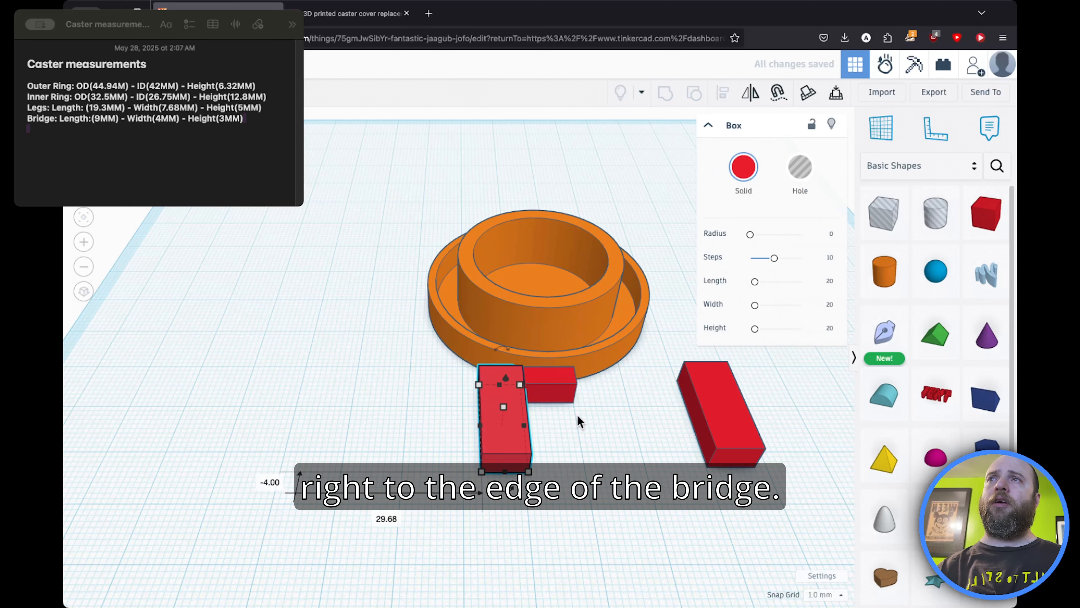
{"action": "left_click_drag", "start_coordinate": [697, 395], "coordinate": [580, 399]}
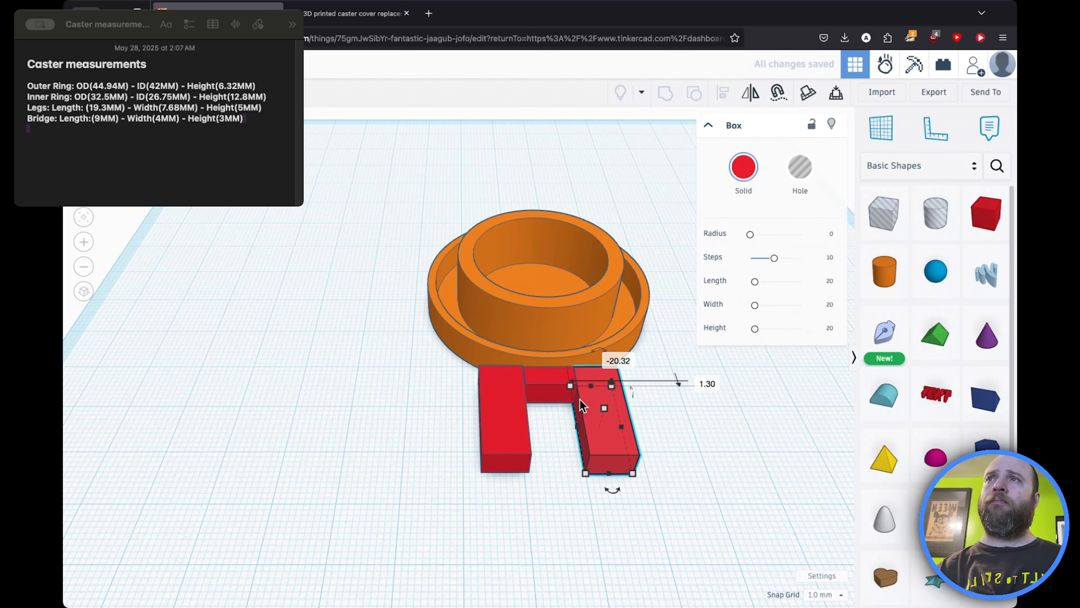
Step: Round both leg boxes by setting each one's radius to 3
{"action": "left_click", "coordinate": [502, 400]}
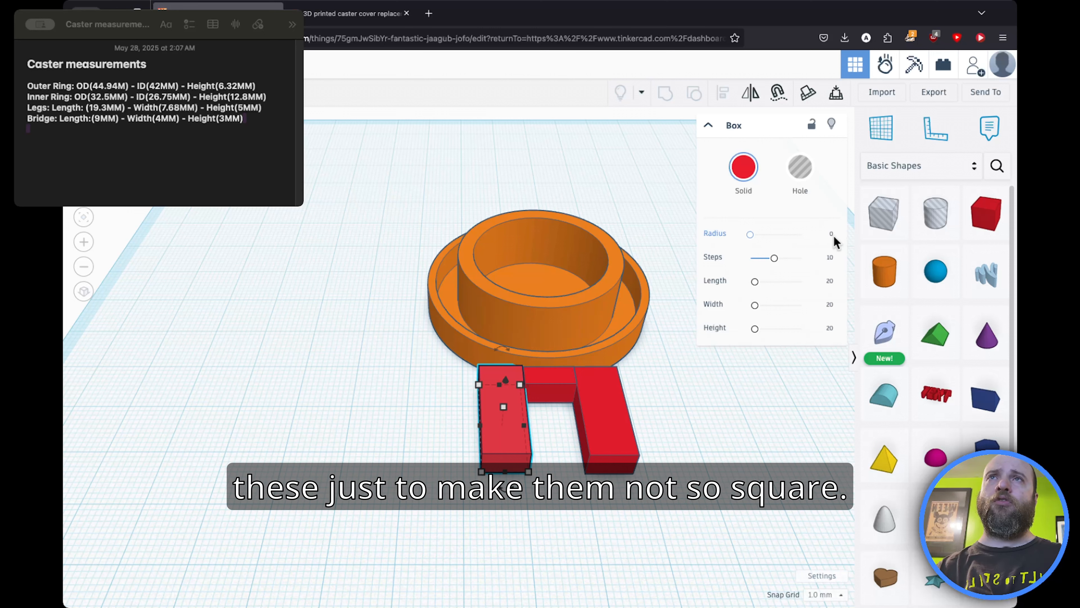
{"action": "type", "text": "3"}
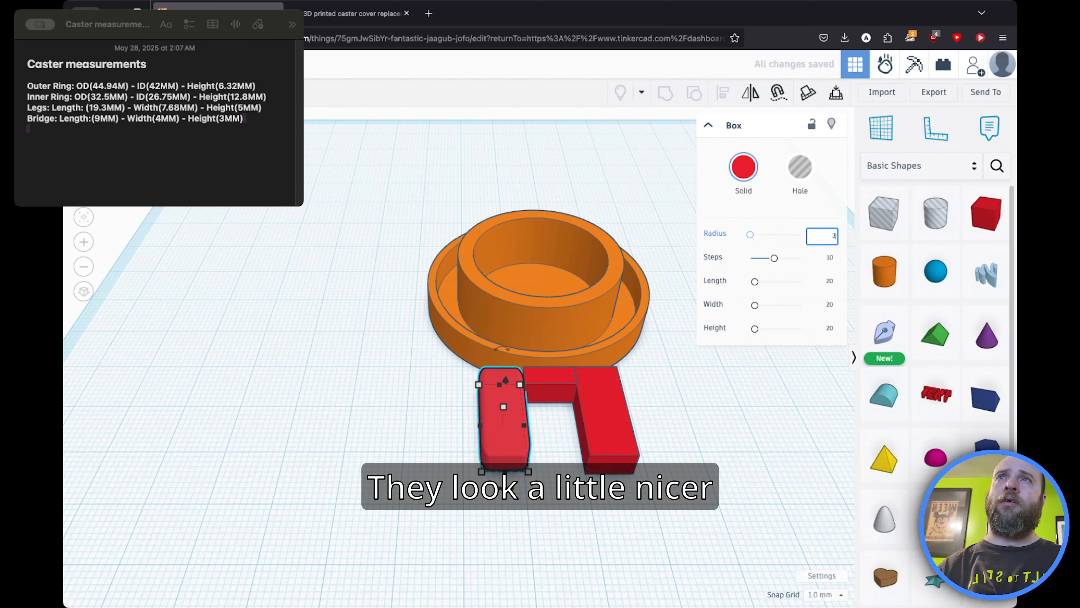
{"action": "left_click", "coordinate": [607, 444]}
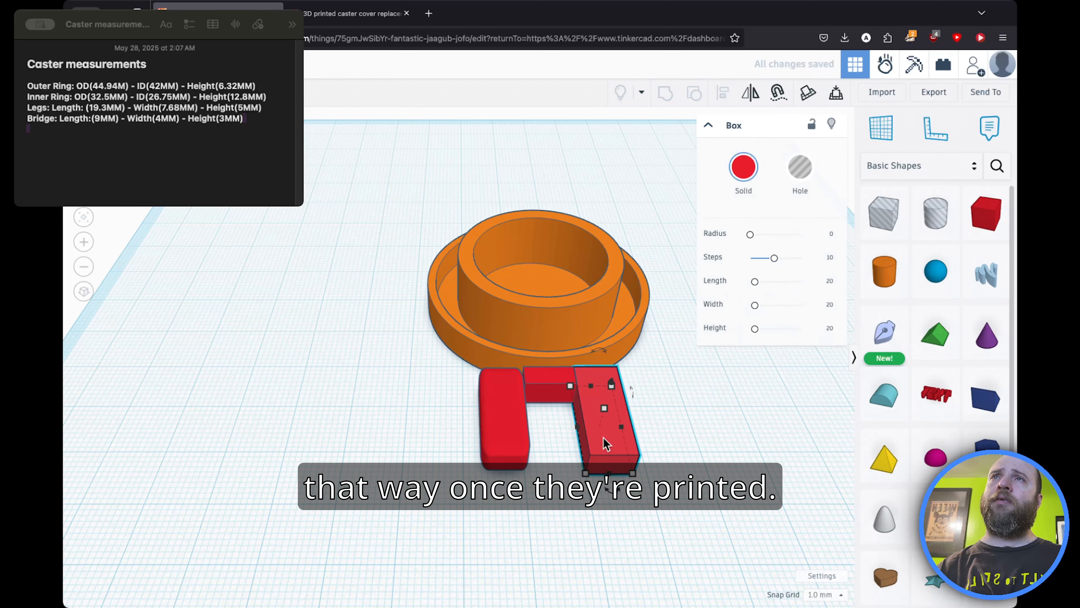
{"action": "left_click", "coordinate": [829, 234]}
{"action": "type", "text": "3"}
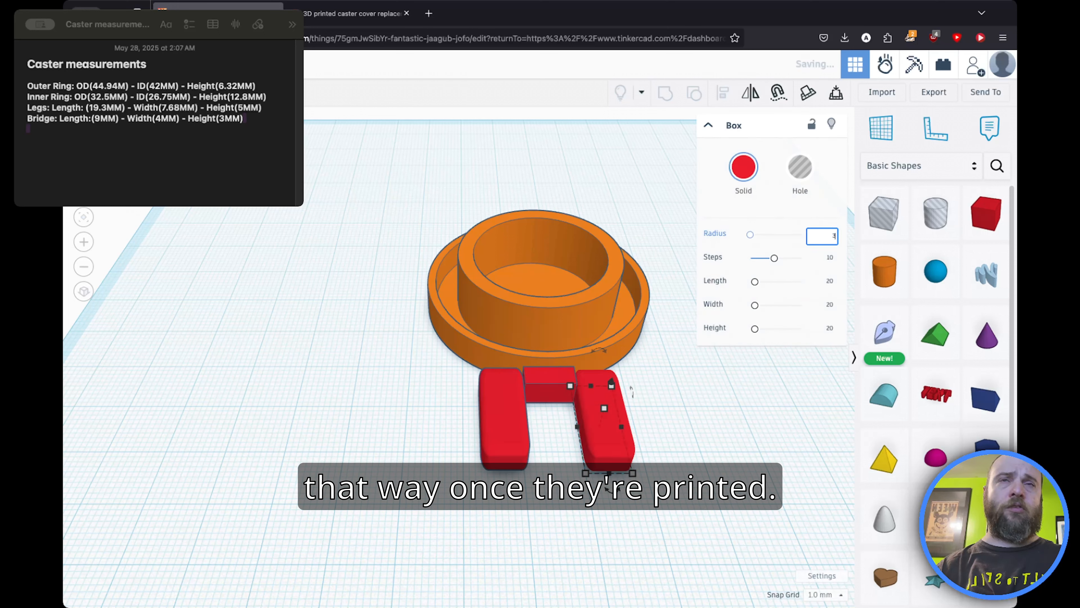
{"action": "key", "text": "Return"}
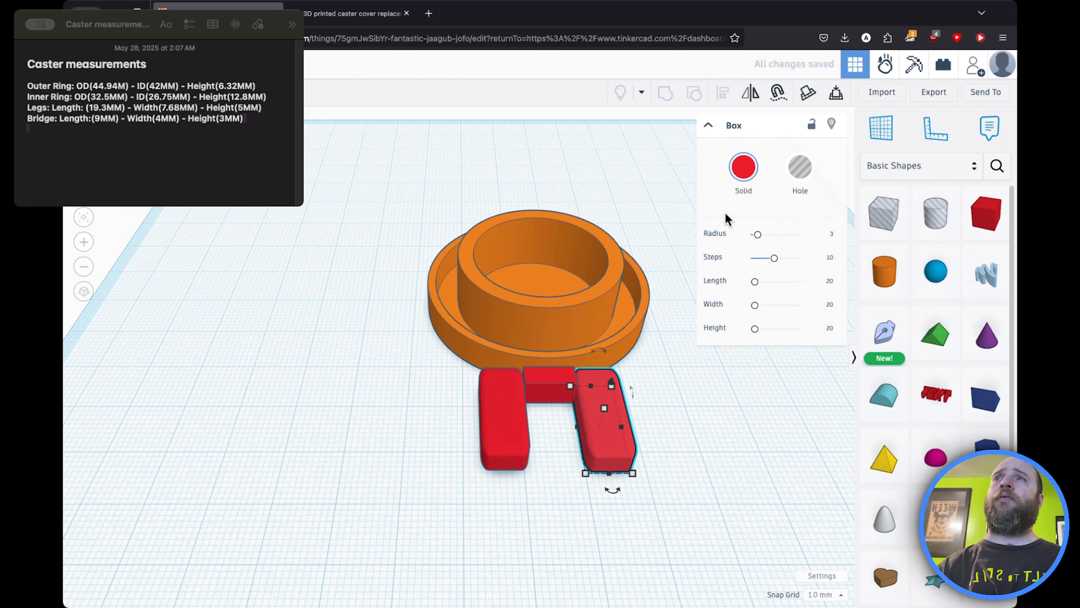
{"action": "scroll", "coordinate": [446, 370], "scroll_direction": "up", "scroll_amount": 5}
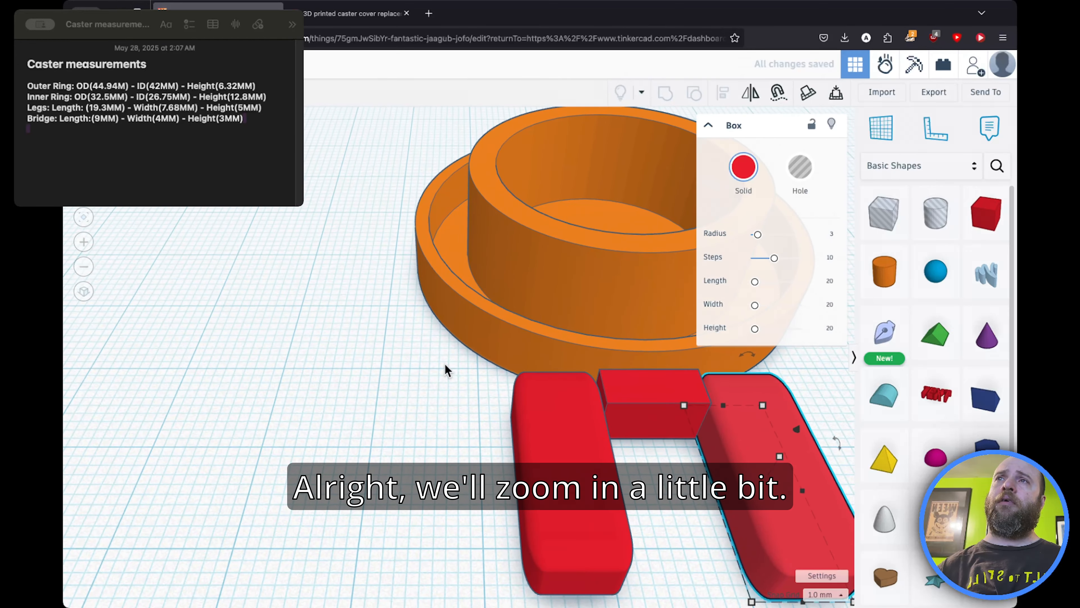
Step: Move both legs and the bridge together up against the ring's edge
{"action": "left_click", "coordinate": [102, 137]}
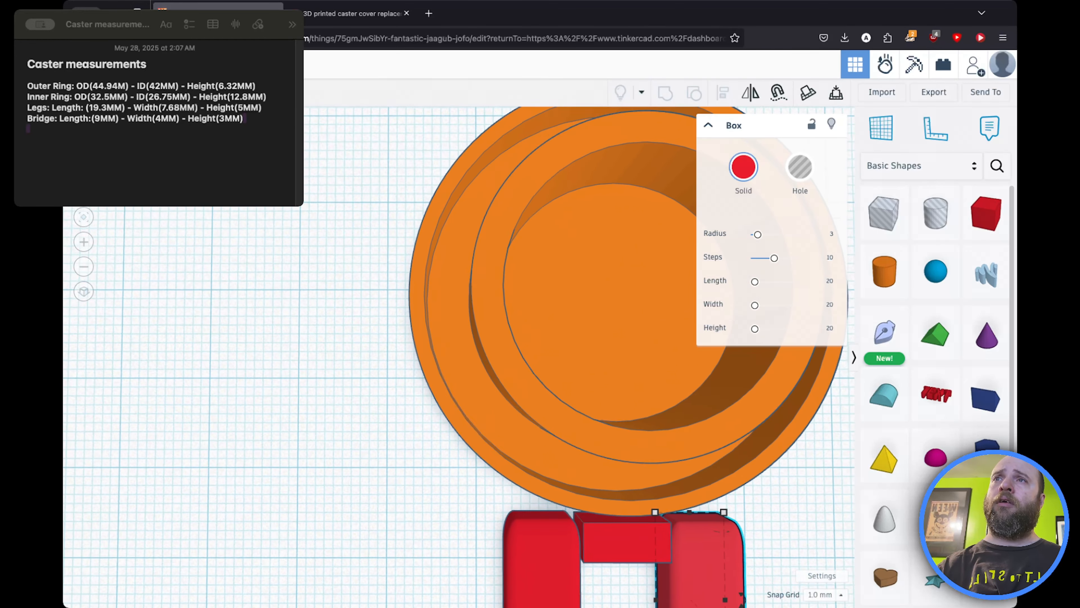
{"action": "right_click_drag", "start_coordinate": [361, 391], "coordinate": [634, 555]}
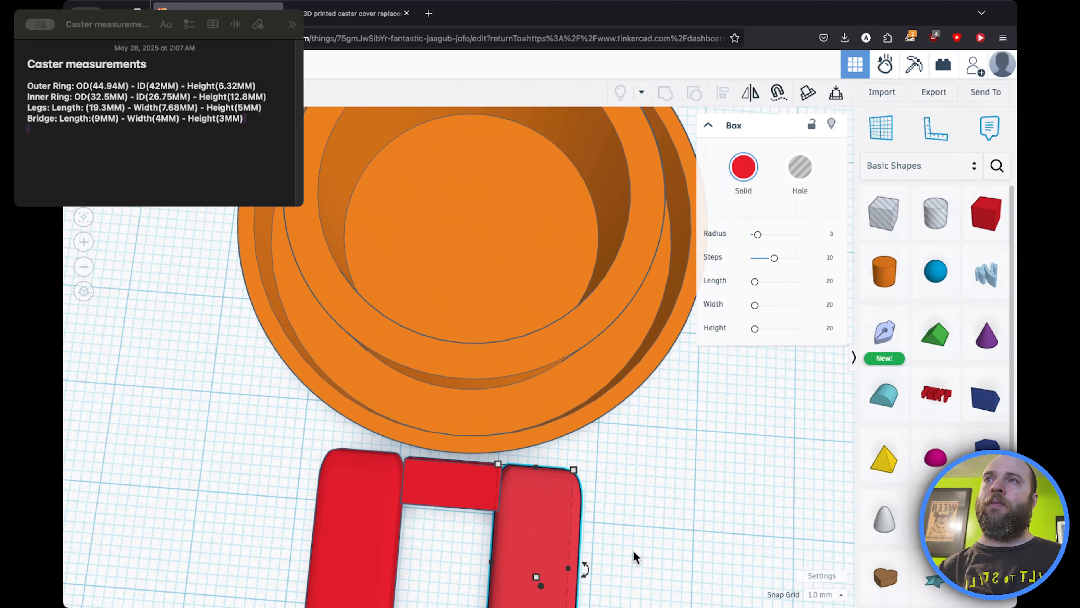
{"action": "left_click", "coordinate": [379, 501]}
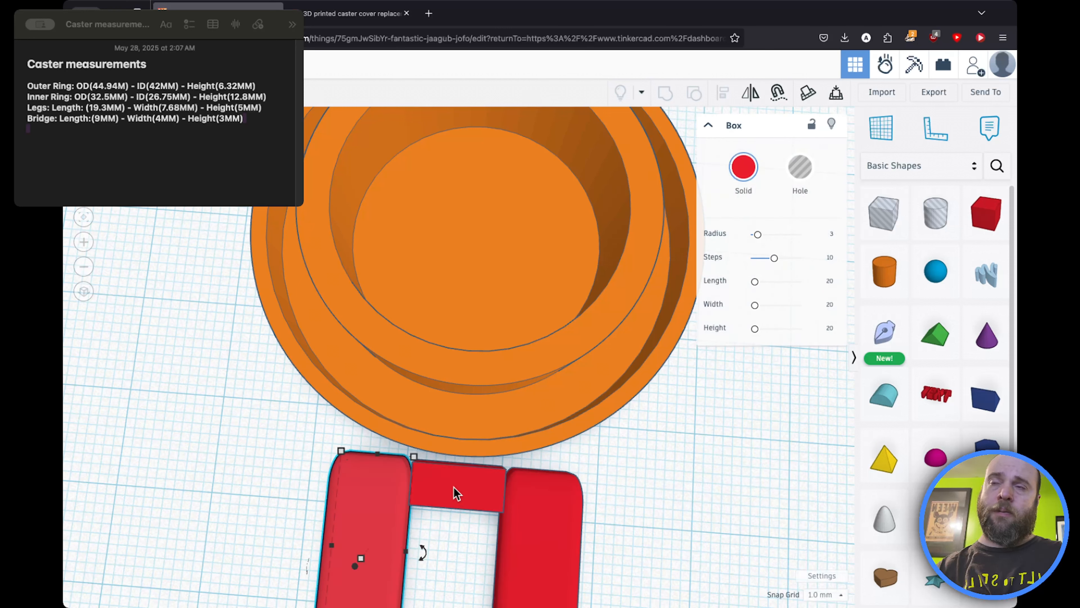
{"action": "left_click", "coordinate": [456, 493]}
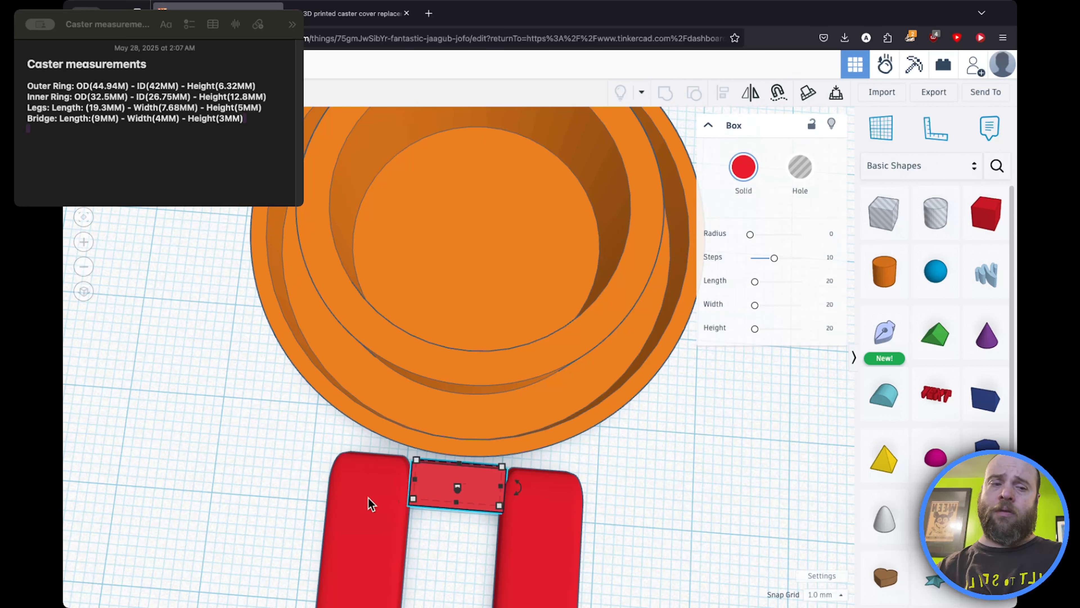
{"action": "left_click", "coordinate": [369, 505], "text": "shift"}
{"action": "left_click", "coordinate": [516, 508], "text": "shift"}
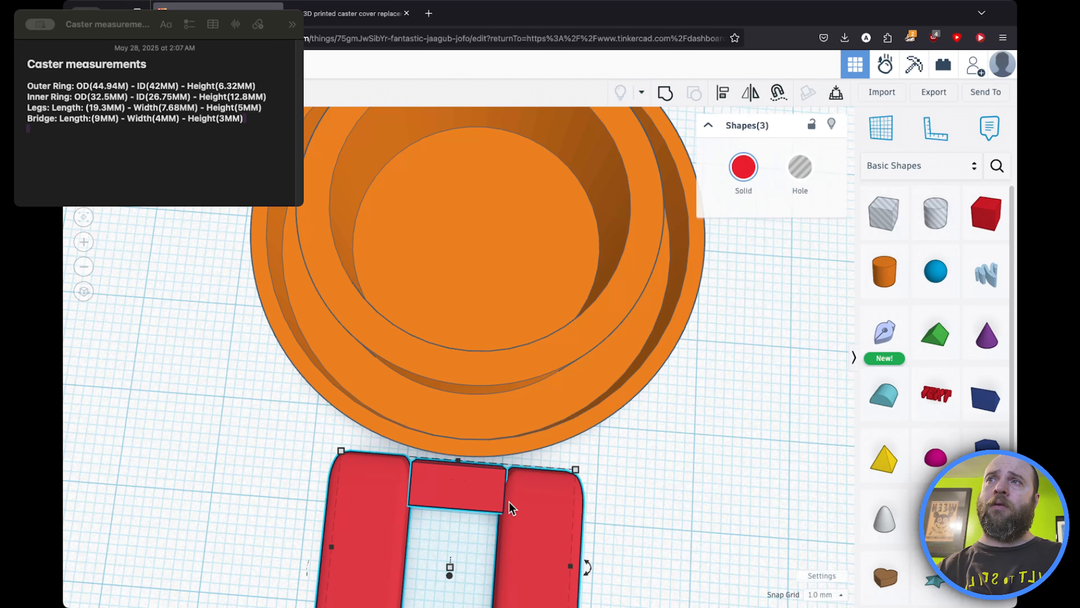
{"action": "left_click_drag", "start_coordinate": [454, 502], "coordinate": [454, 465]}
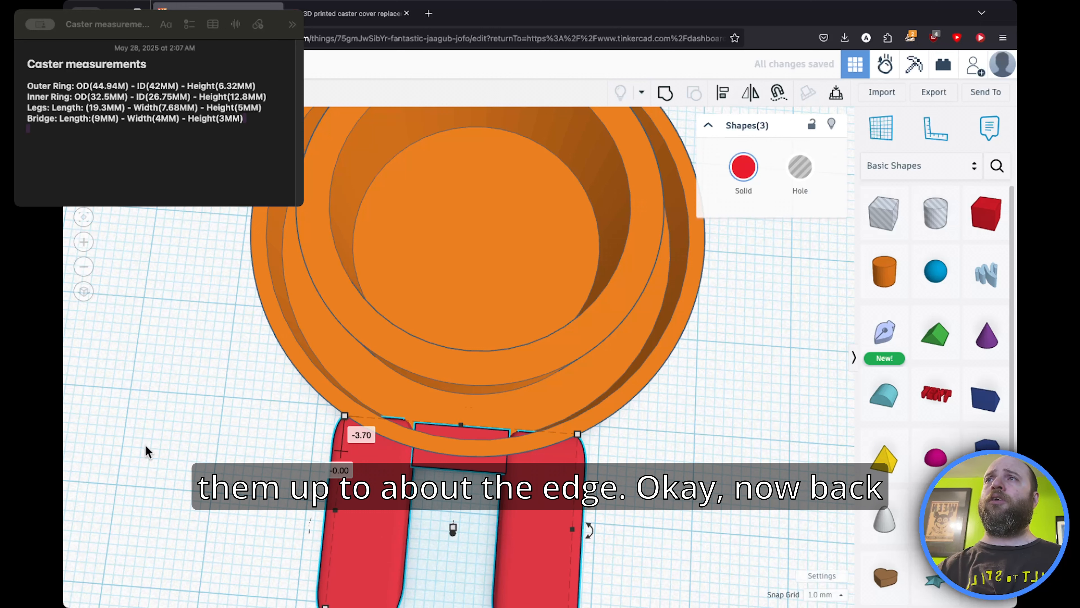
{"action": "left_click", "coordinate": [207, 451]}
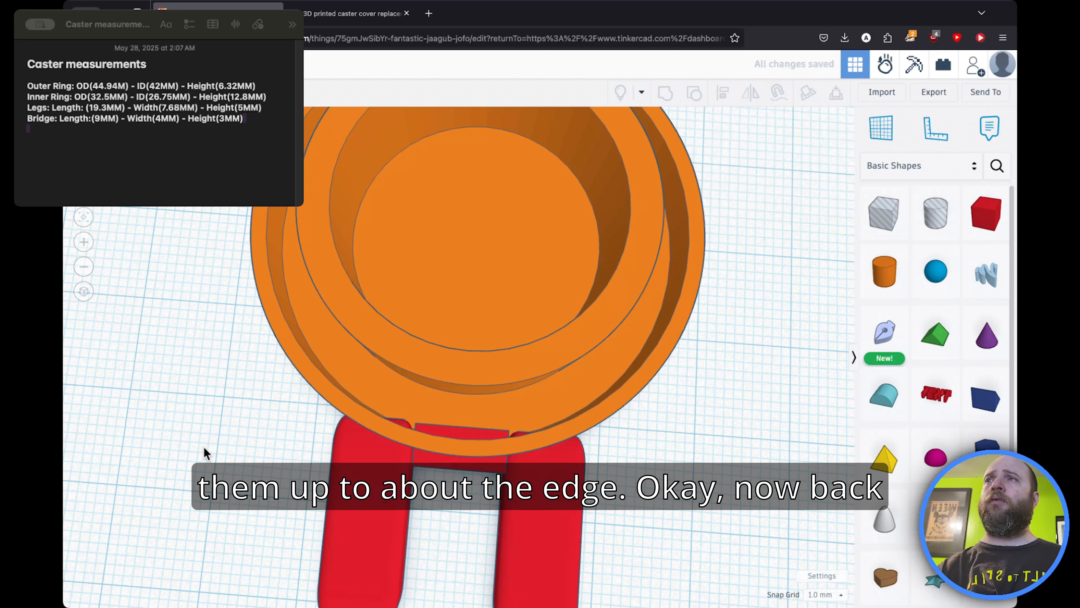
Step: Nudge the bridge slightly away from the ring's edge
{"action": "left_click", "coordinate": [438, 465]}
{"action": "key", "text": "Down"}
{"action": "key", "text": "Down"}
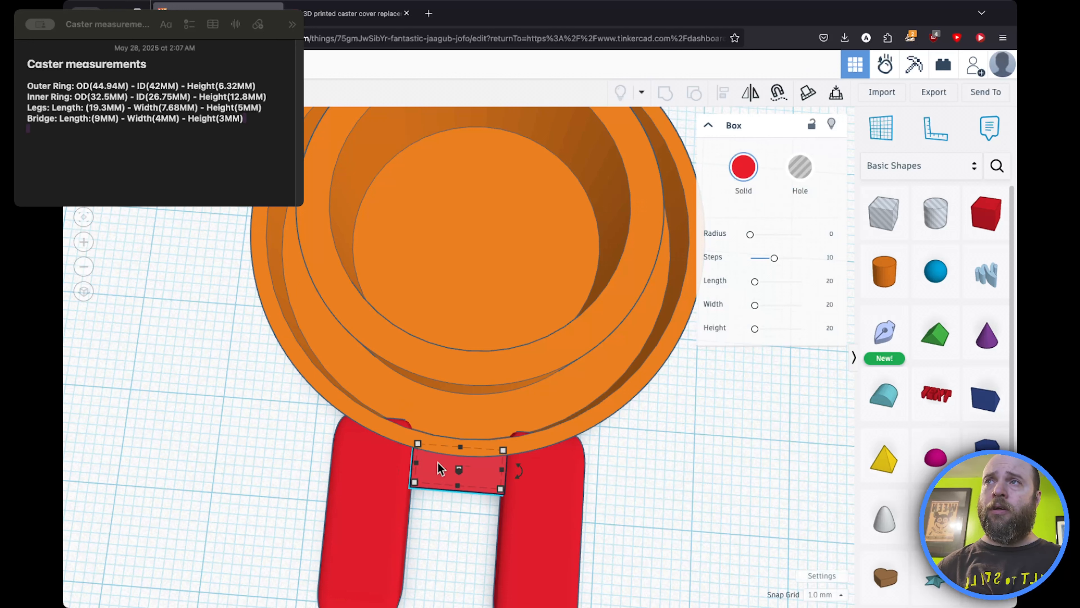
{"action": "key", "text": "Down"}
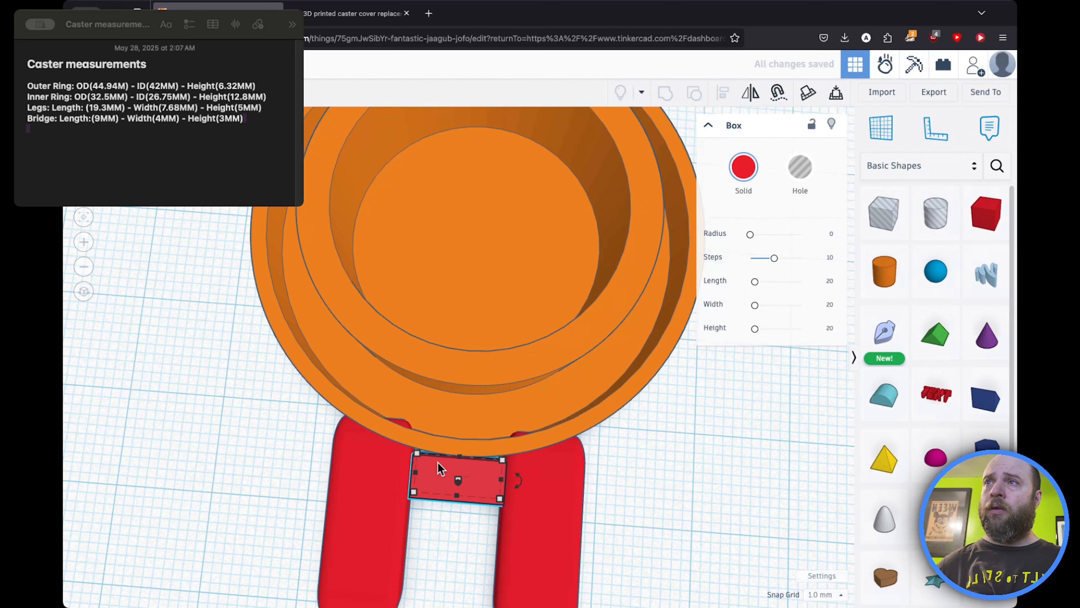
{"action": "key", "text": "Up"}
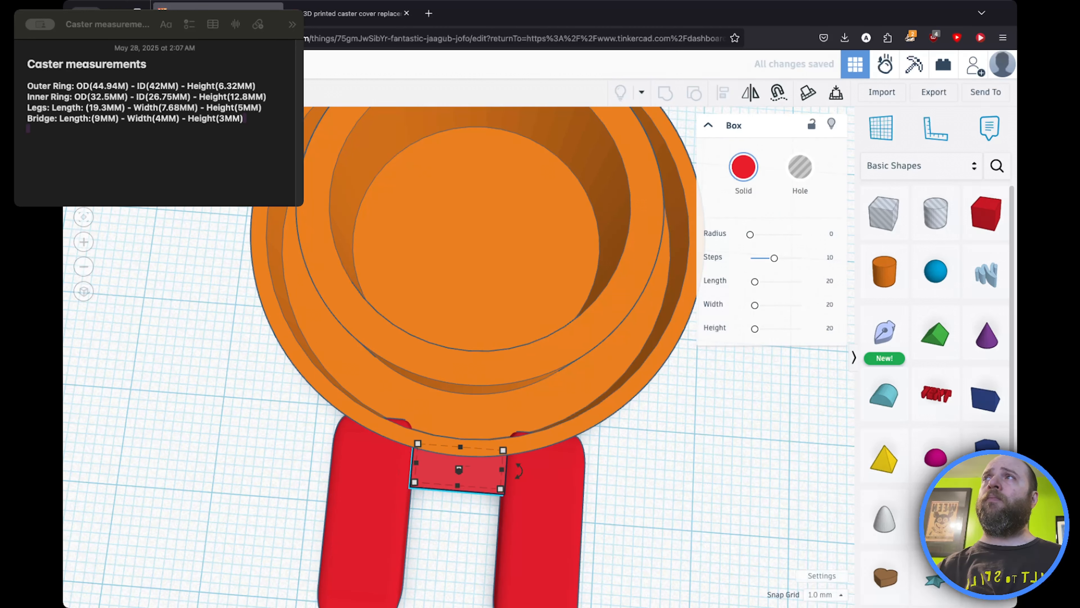
Step: Set the bridge's height to 3 mm
{"action": "right_click_drag", "start_coordinate": [192, 272], "coordinate": [200, 219]}
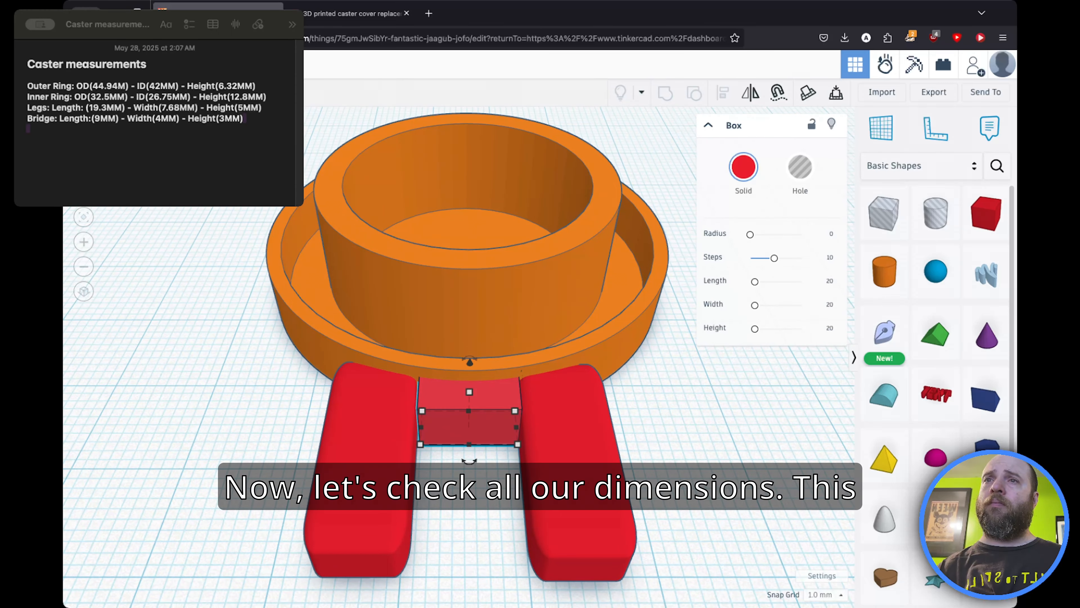
{"action": "right_click_drag", "start_coordinate": [200, 200], "coordinate": [201, 130]}
{"action": "right_click_drag", "start_coordinate": [295, 183], "coordinate": [330, 320]}
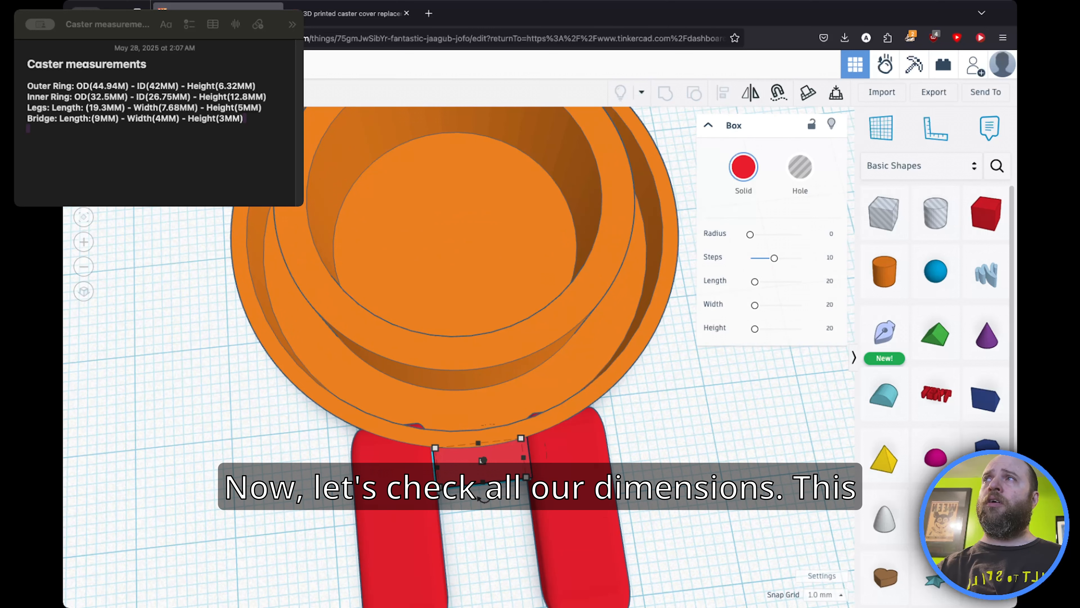
{"action": "right_click_drag", "start_coordinate": [182, 255], "coordinate": [165, 198]}
{"action": "mouse_move", "coordinate": [470, 393]}
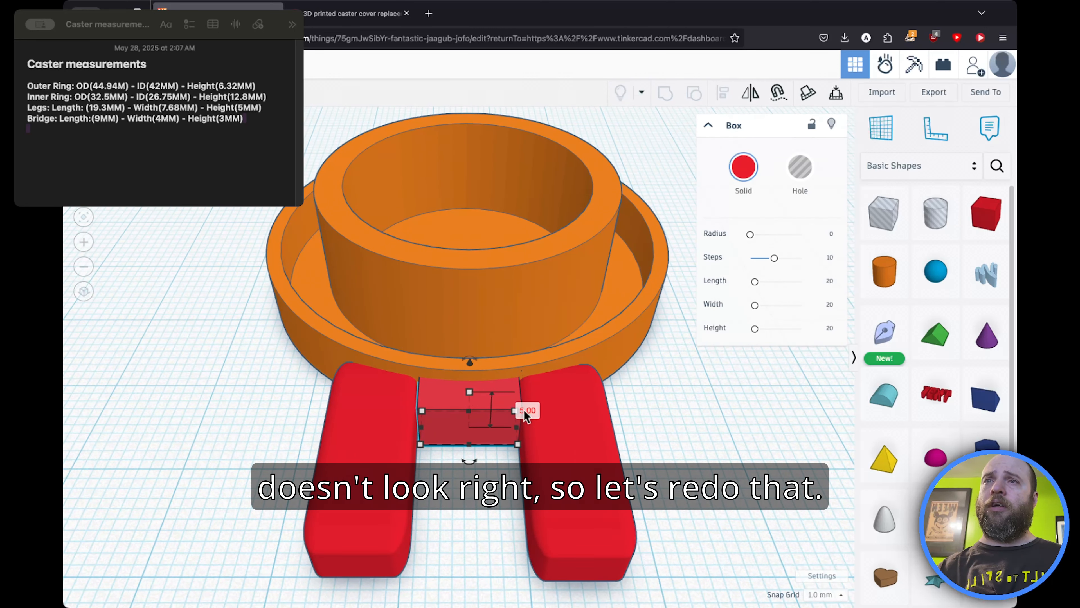
{"action": "type", "text": "3"}
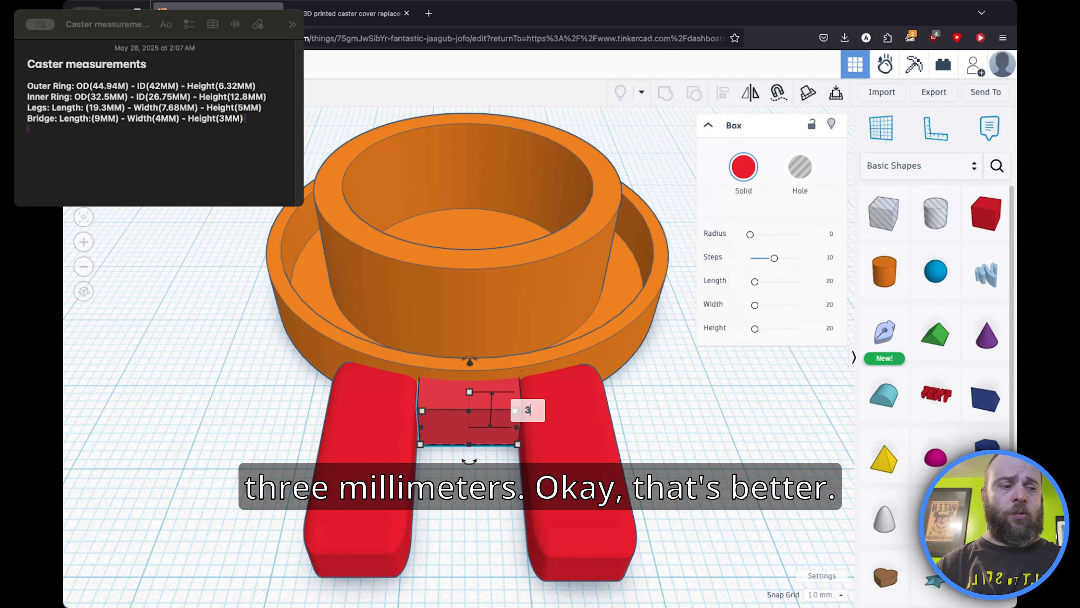
{"action": "key", "text": "Return"}
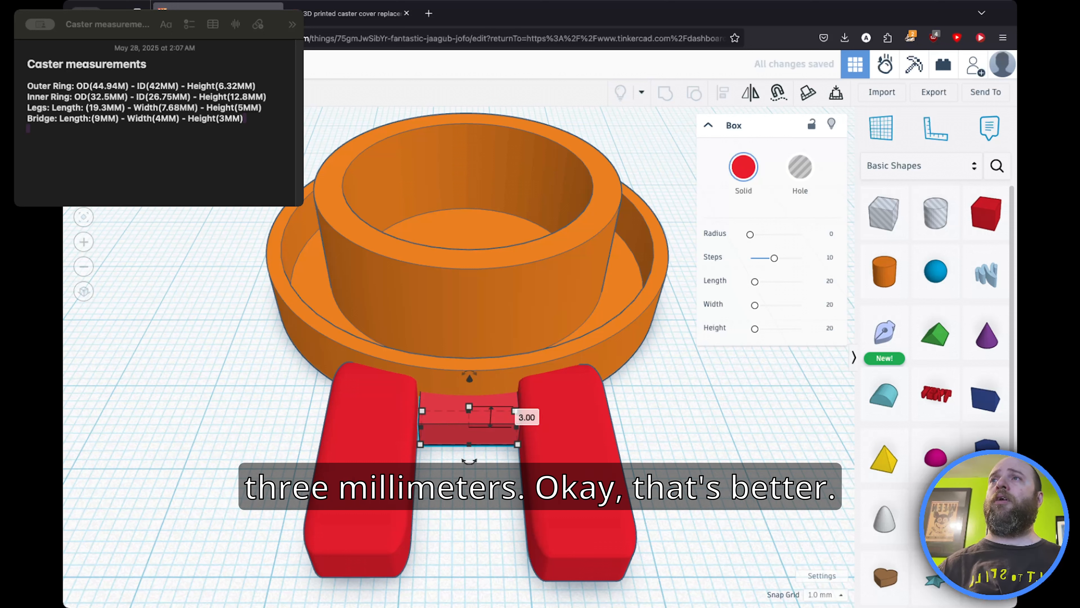
Step: Shift the bridge over and stretch its other end to close the gap with the right leg
{"action": "left_click", "coordinate": [172, 285]}
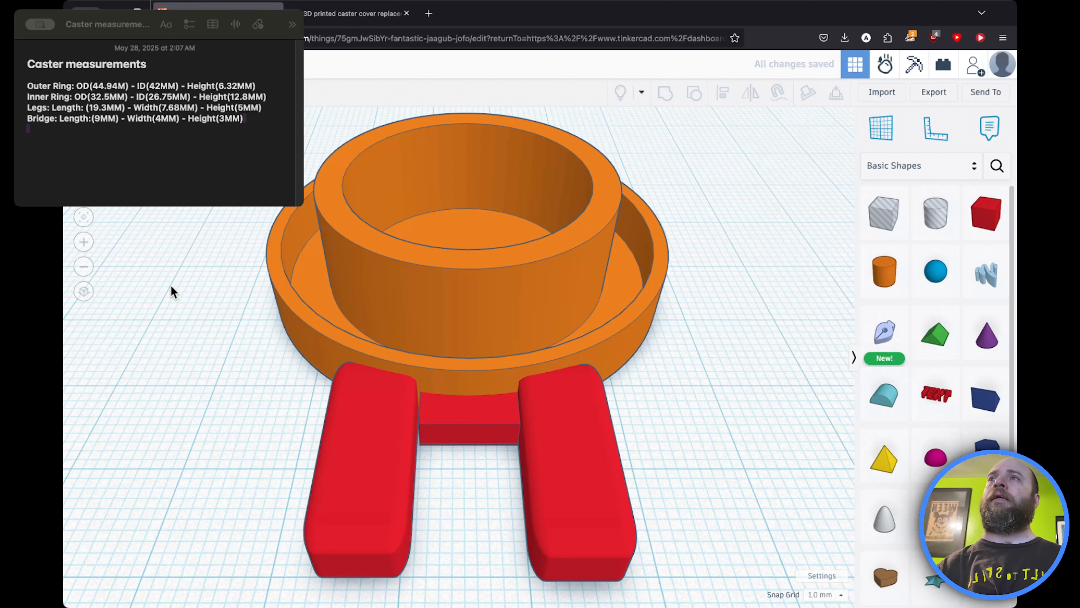
{"action": "left_click", "coordinate": [434, 418]}
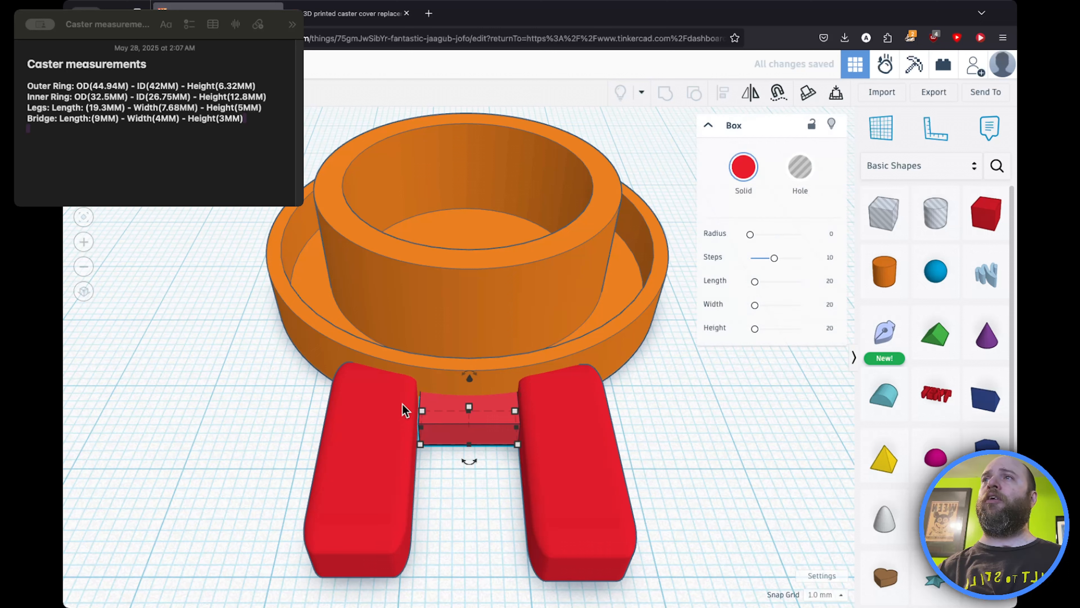
{"action": "left_click", "coordinate": [242, 394]}
{"action": "left_click", "coordinate": [447, 423]}
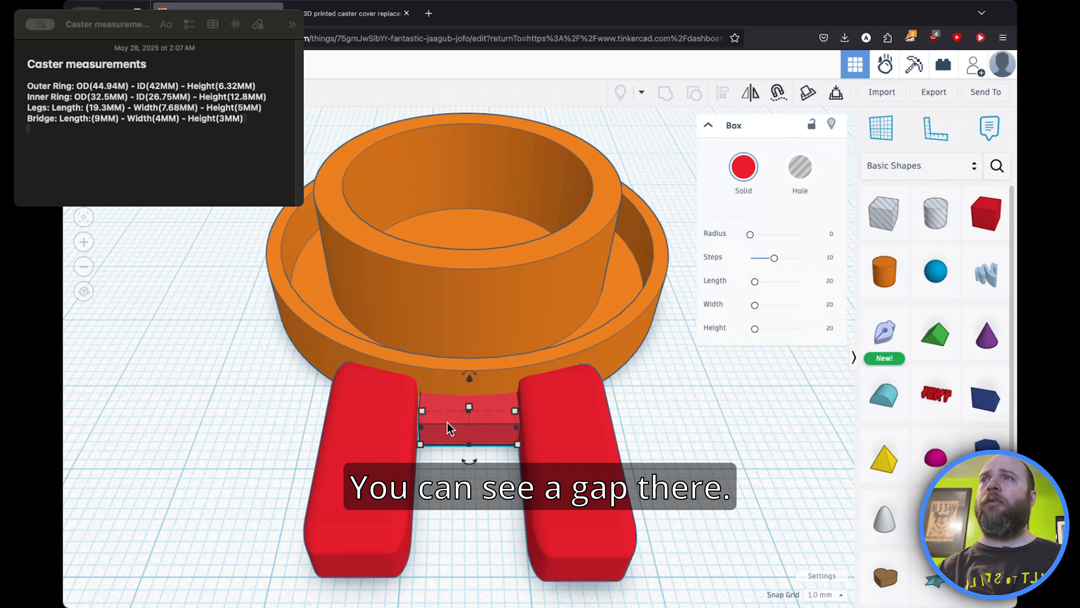
{"action": "key", "text": "Left"}
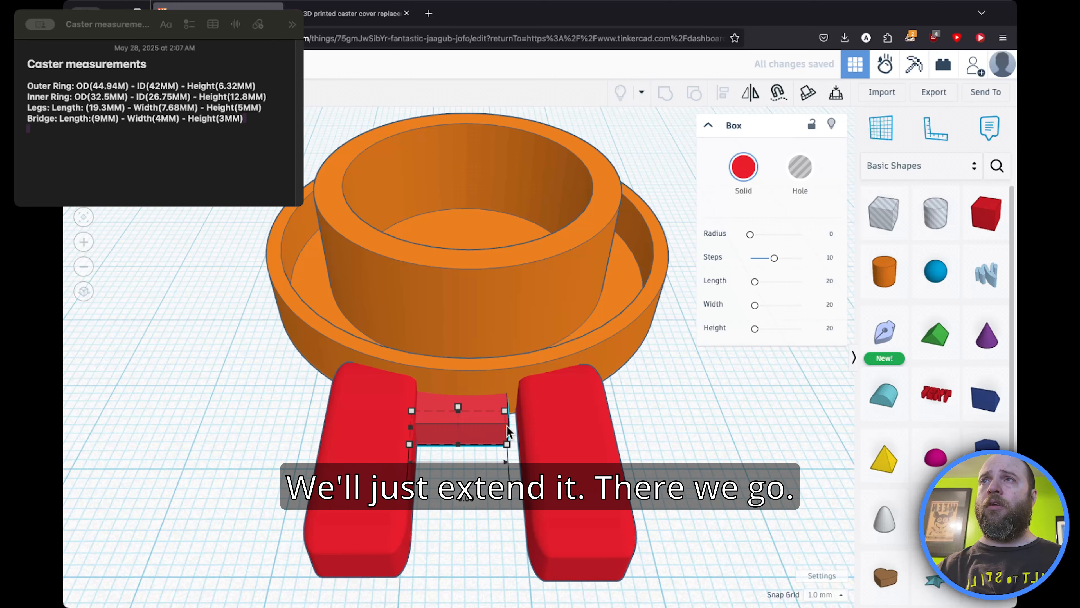
{"action": "left_click_drag", "start_coordinate": [507, 427], "coordinate": [525, 427]}
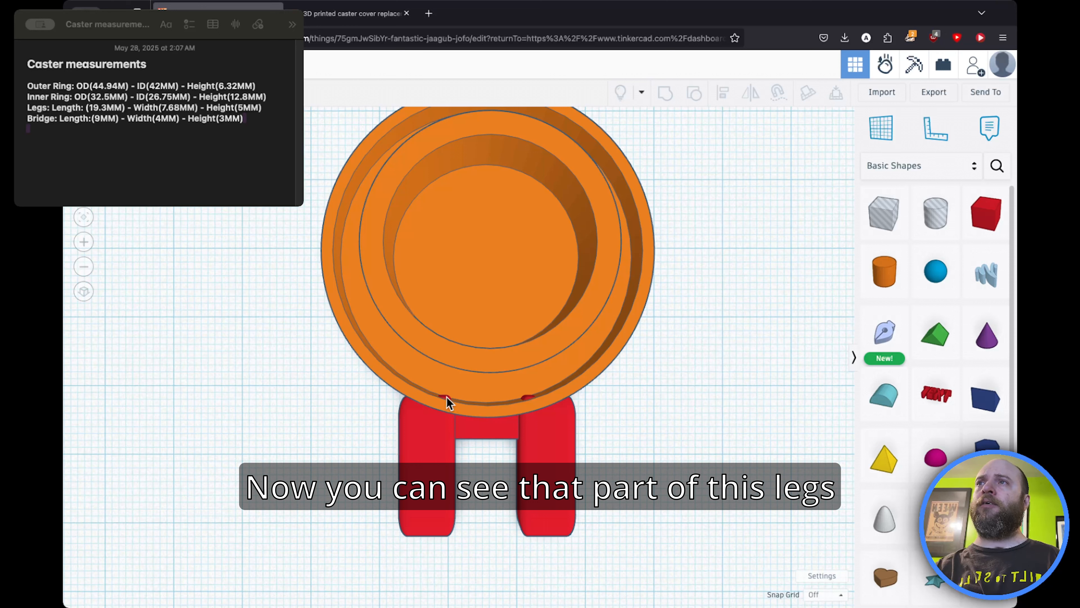
Step: Ungroup the ring assembly twice to separate the outer and inner rings
{"action": "left_click", "coordinate": [433, 475]}
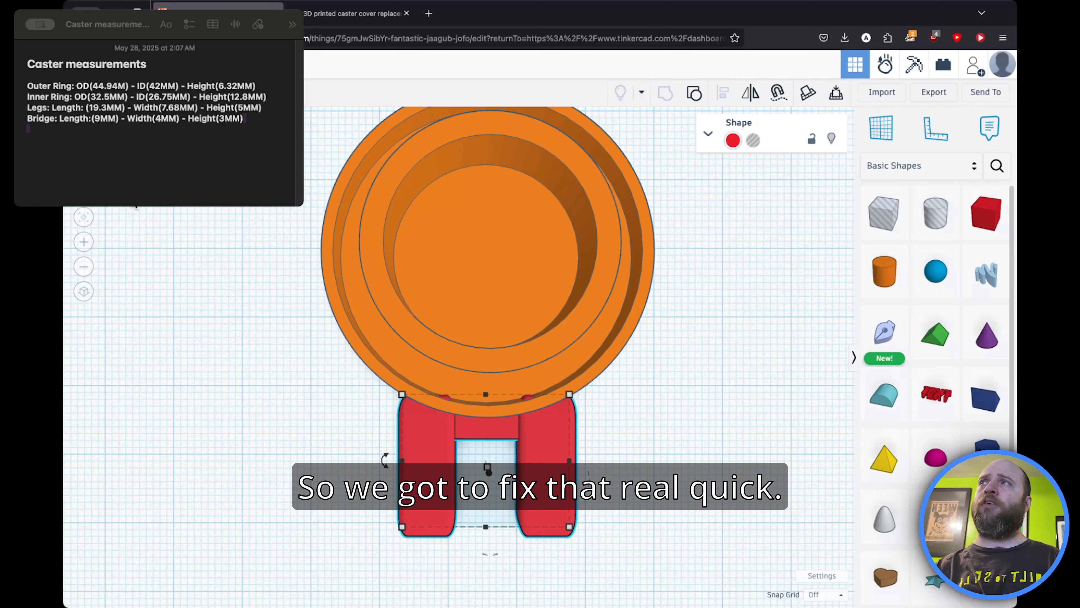
{"action": "left_click", "coordinate": [84, 216]}
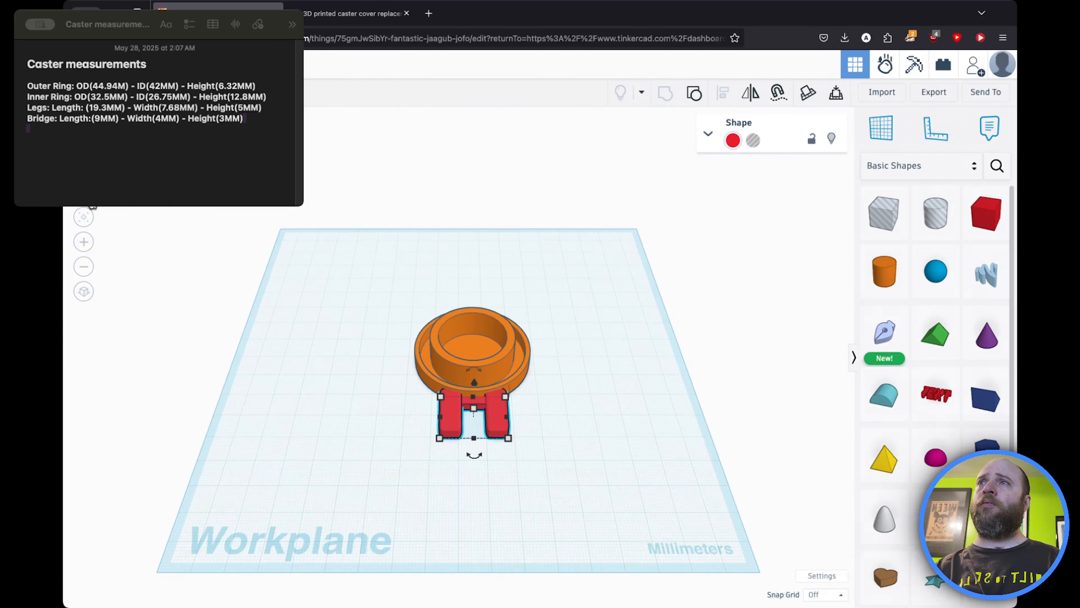
{"action": "left_click", "coordinate": [381, 370]}
{"action": "left_click", "coordinate": [446, 370]}
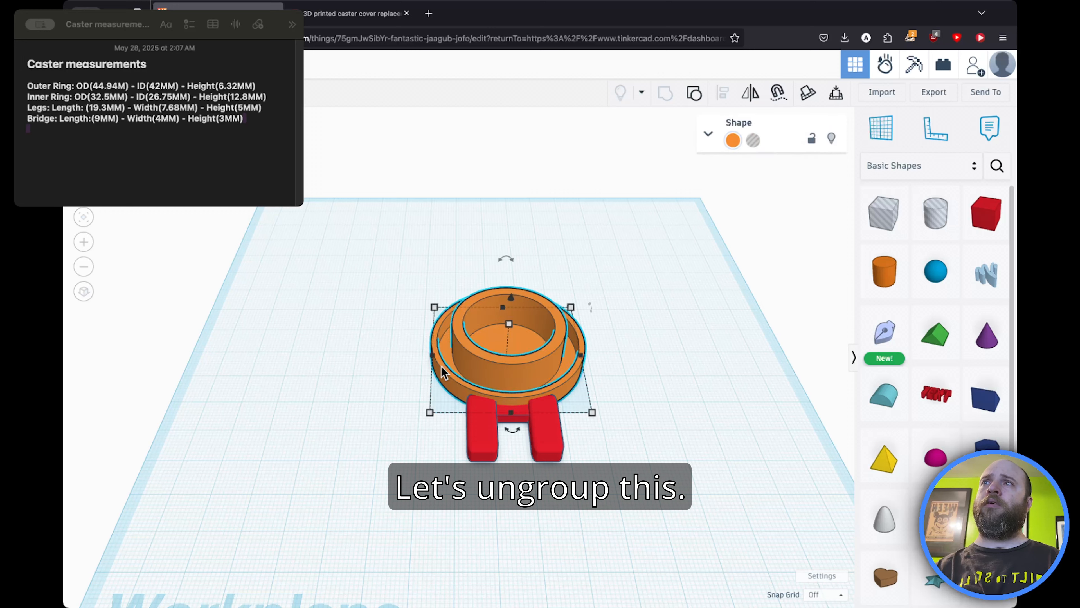
{"action": "left_click", "coordinate": [693, 94]}
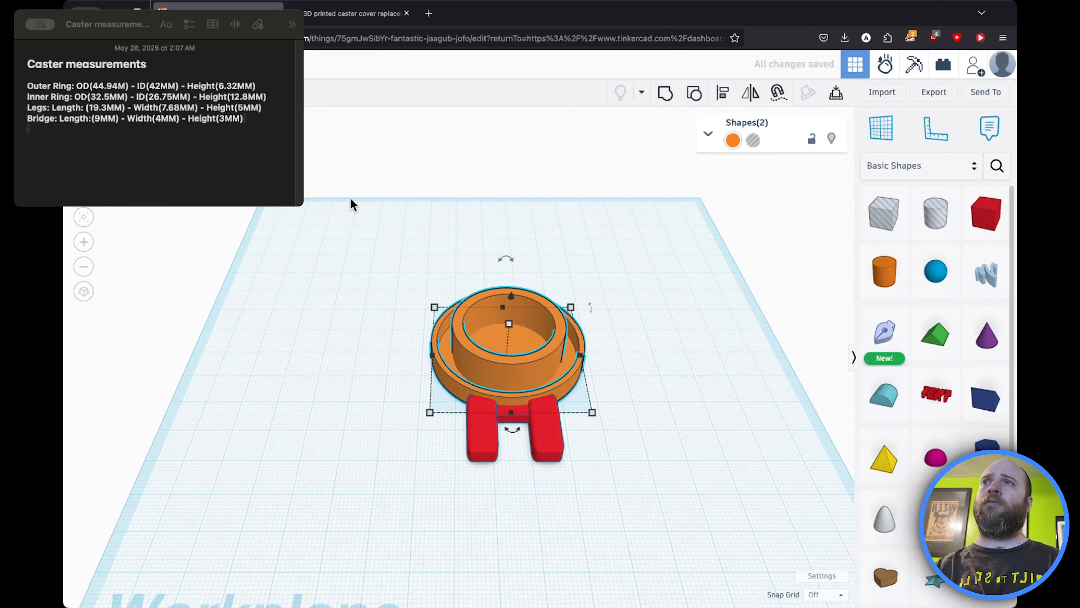
{"action": "left_click", "coordinate": [288, 269]}
{"action": "left_click", "coordinate": [431, 362]}
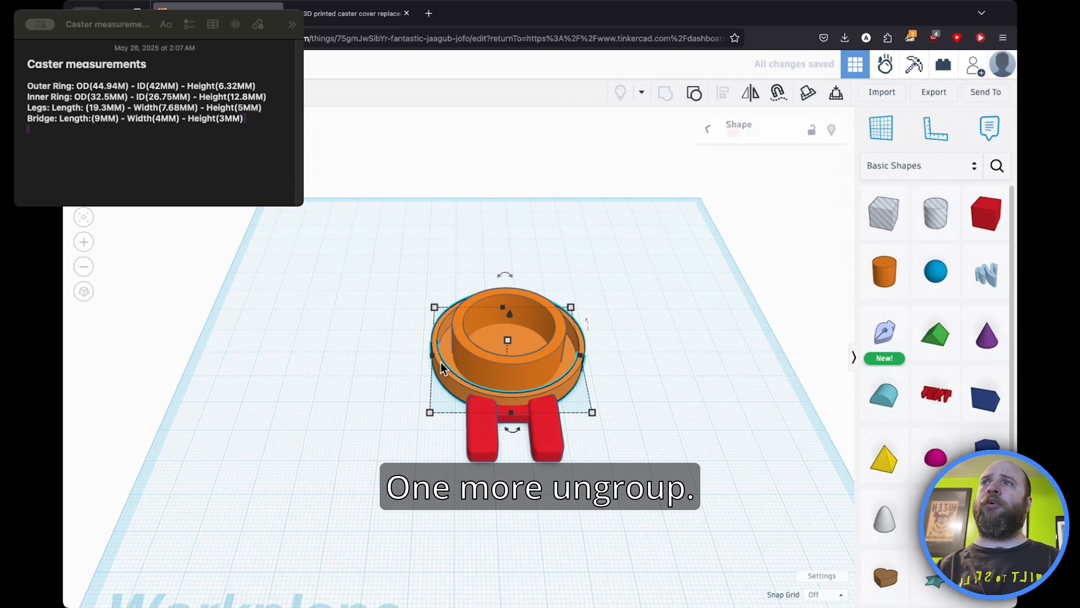
{"action": "left_click", "coordinate": [704, 98]}
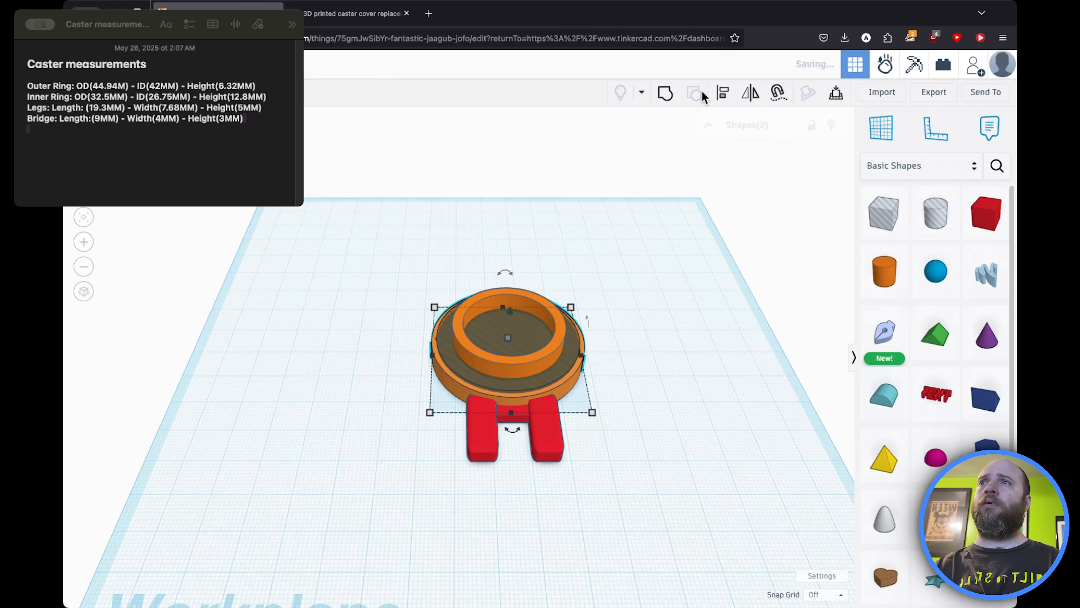
{"action": "left_click", "coordinate": [345, 355]}
Step: Raise the inner ring up off the base out of the way
{"action": "scroll", "coordinate": [347, 360], "scroll_direction": "up", "scroll_amount": 3}
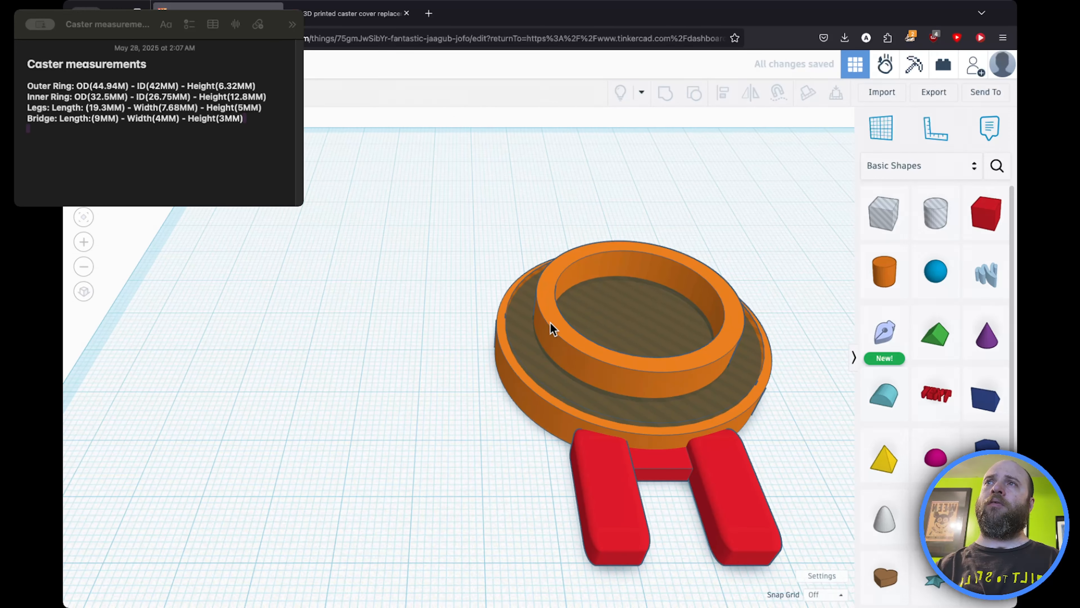
{"action": "left_click", "coordinate": [549, 327]}
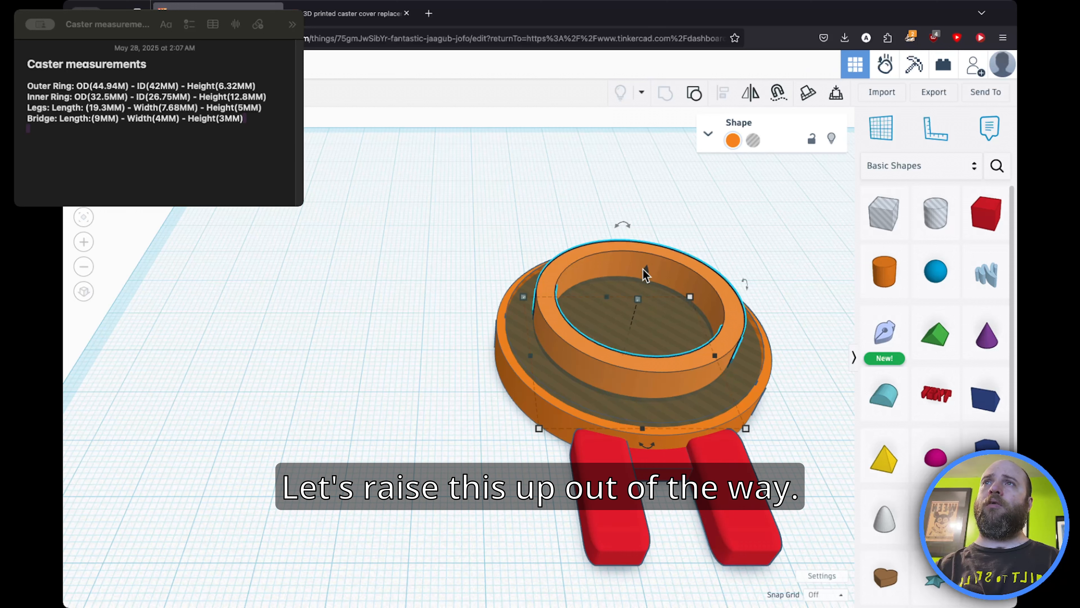
{"action": "left_click_drag", "start_coordinate": [647, 276], "coordinate": [647, 167]}
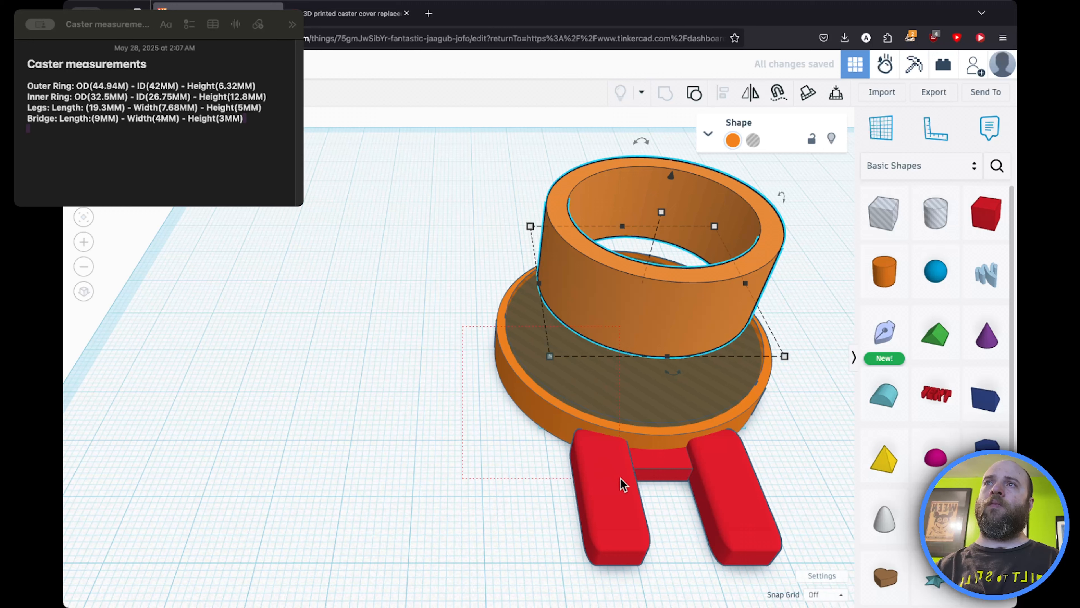
Step: Group the outer ring, legs and bridge into one shape
{"action": "left_click", "coordinate": [549, 453]}
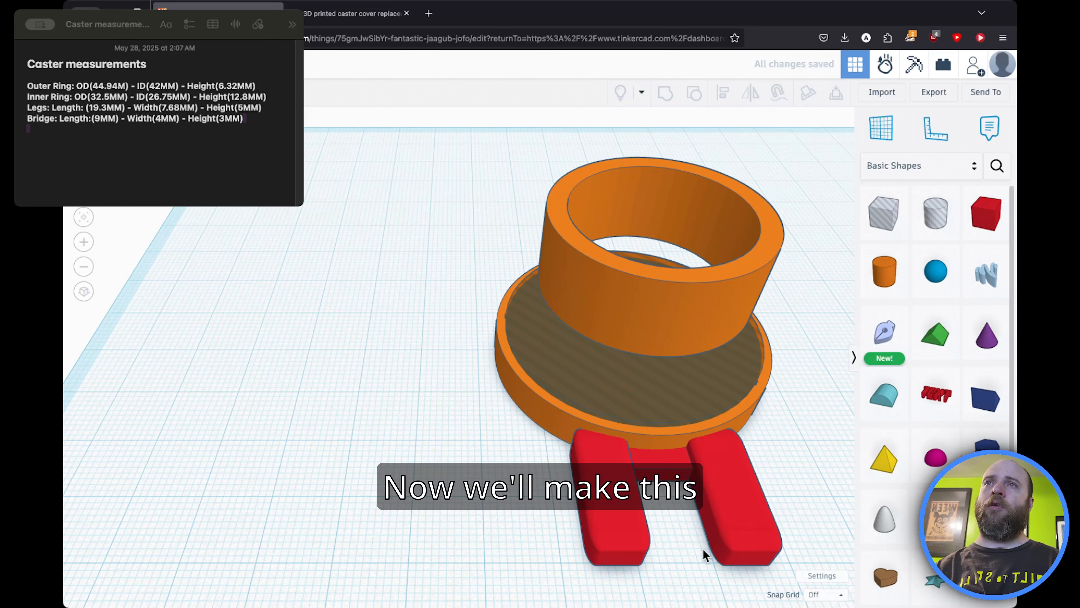
{"action": "key", "text": "super+a"}
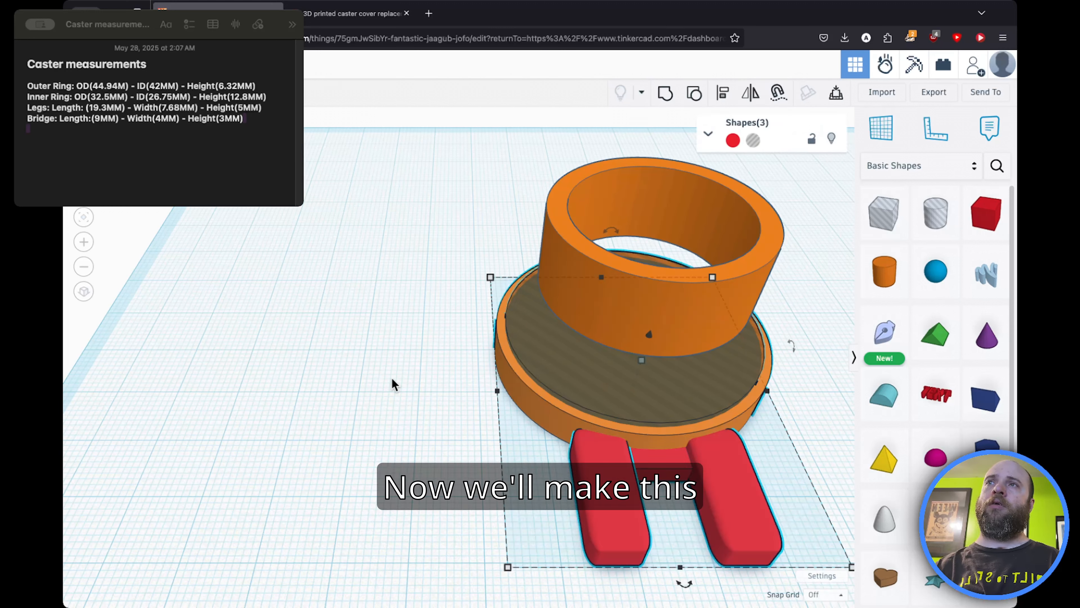
{"action": "left_click", "coordinate": [391, 377]}
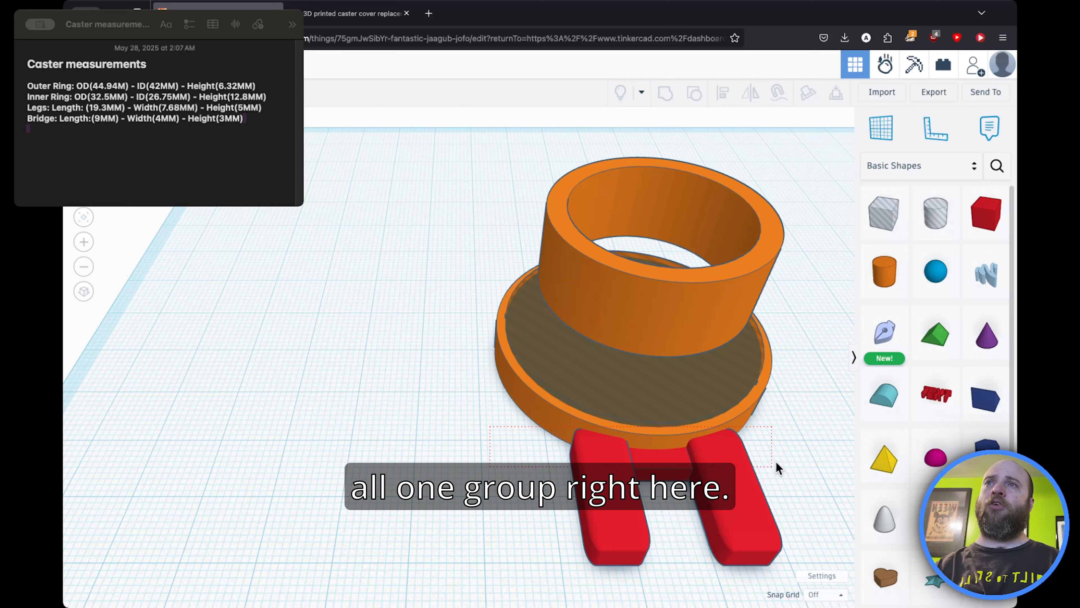
{"action": "key", "text": "super+a"}
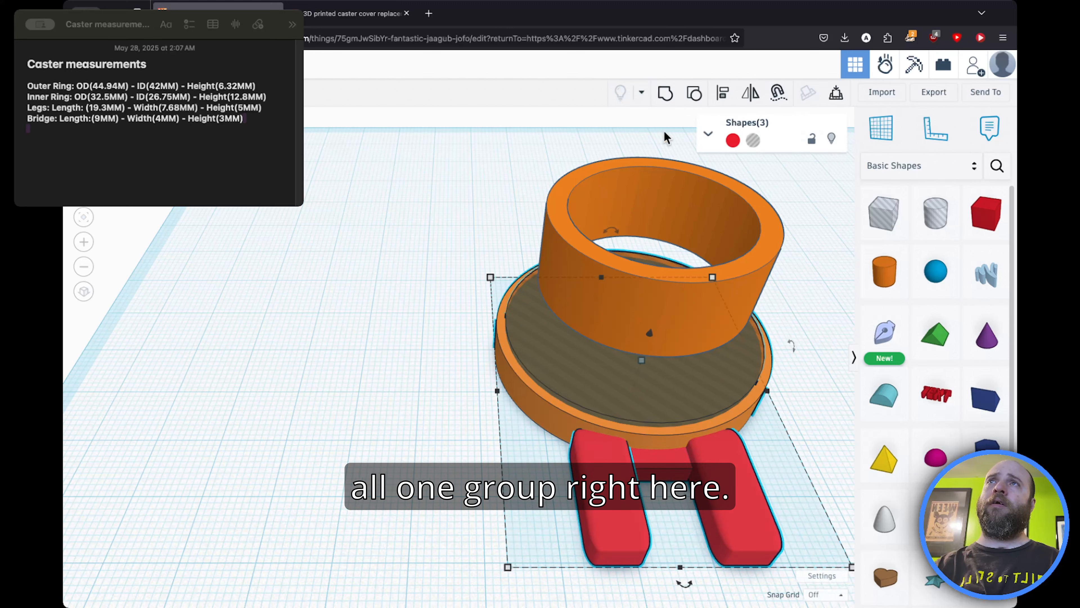
{"action": "left_click", "coordinate": [672, 103]}
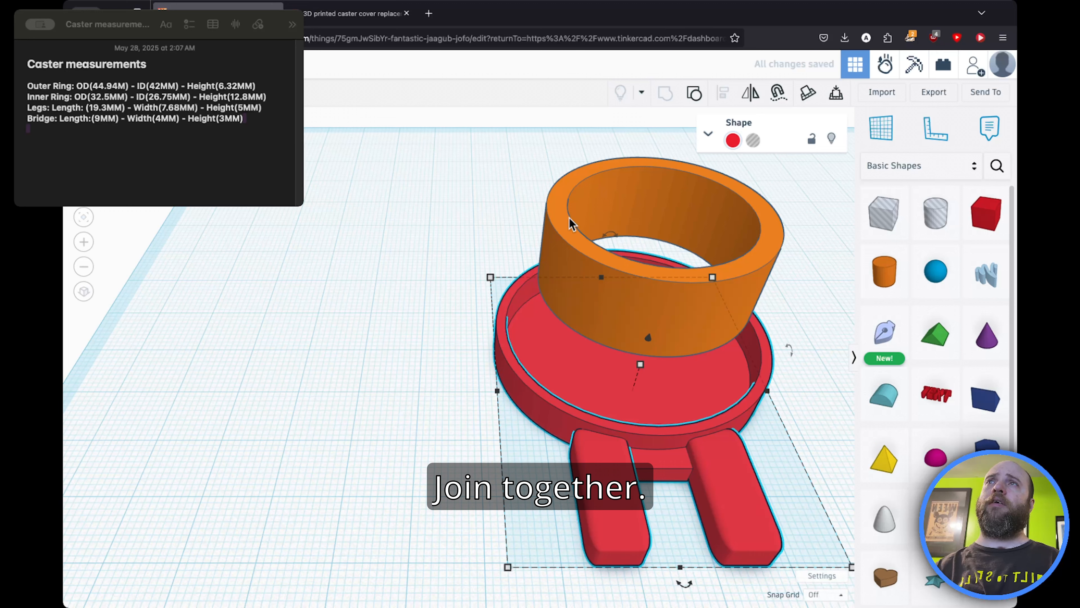
{"action": "left_click", "coordinate": [600, 191]}
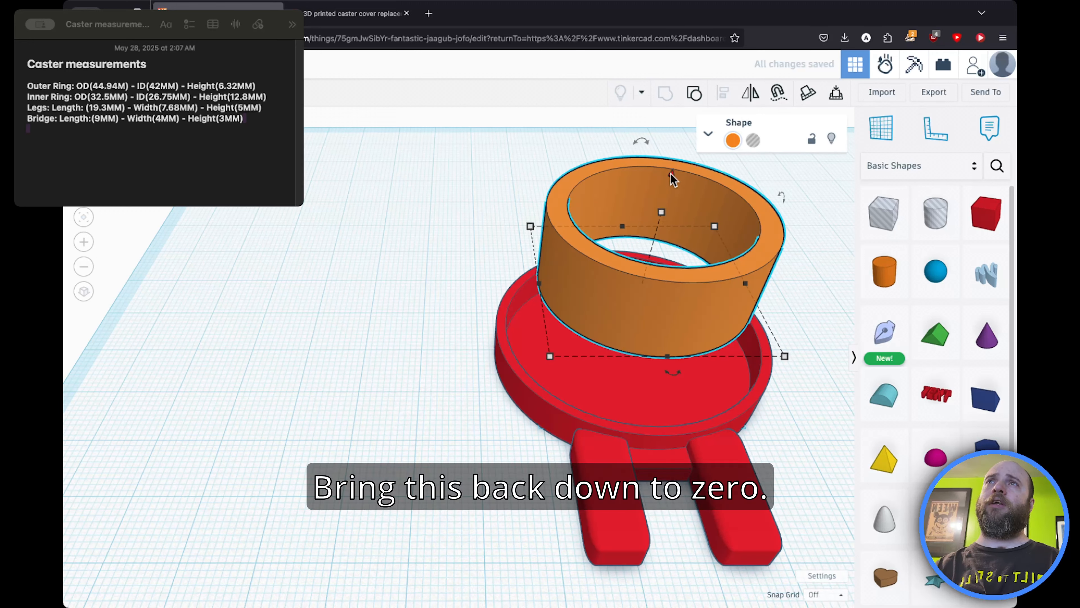
Step: Lower the inner ring back onto the base, setting its elevation to 0
{"action": "left_click_drag", "start_coordinate": [672, 178], "coordinate": [679, 273]}
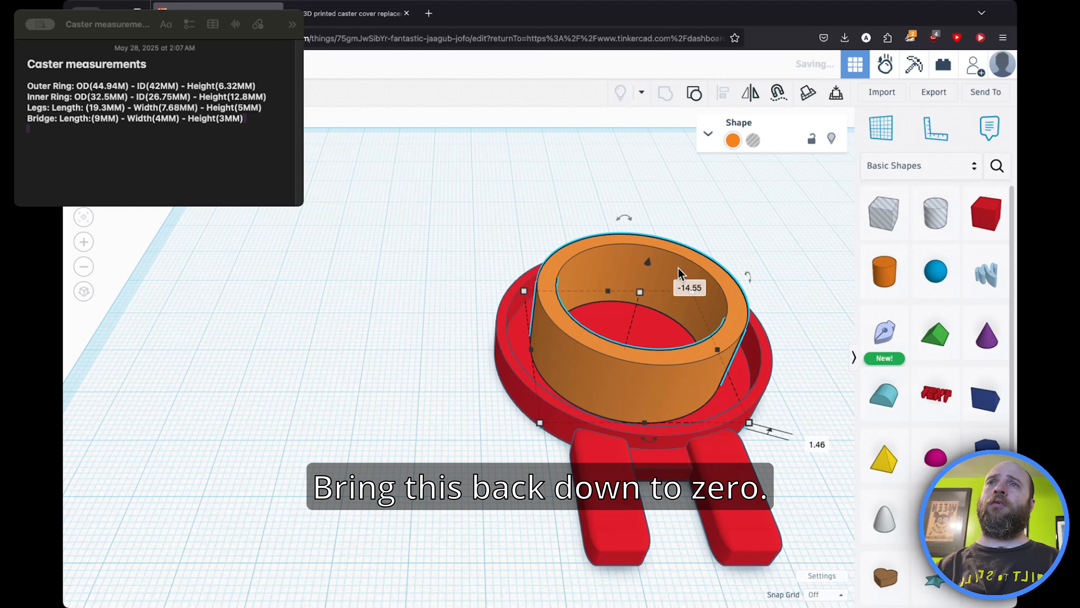
{"action": "left_click", "coordinate": [815, 444]}
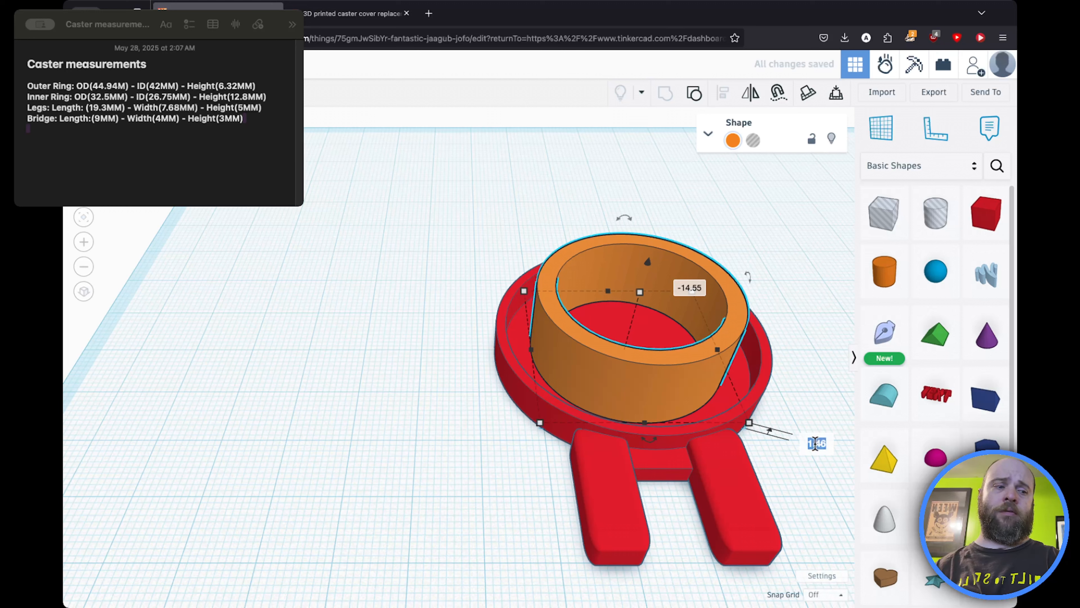
{"action": "type", "text": "0"}
{"action": "key", "text": "Return"}
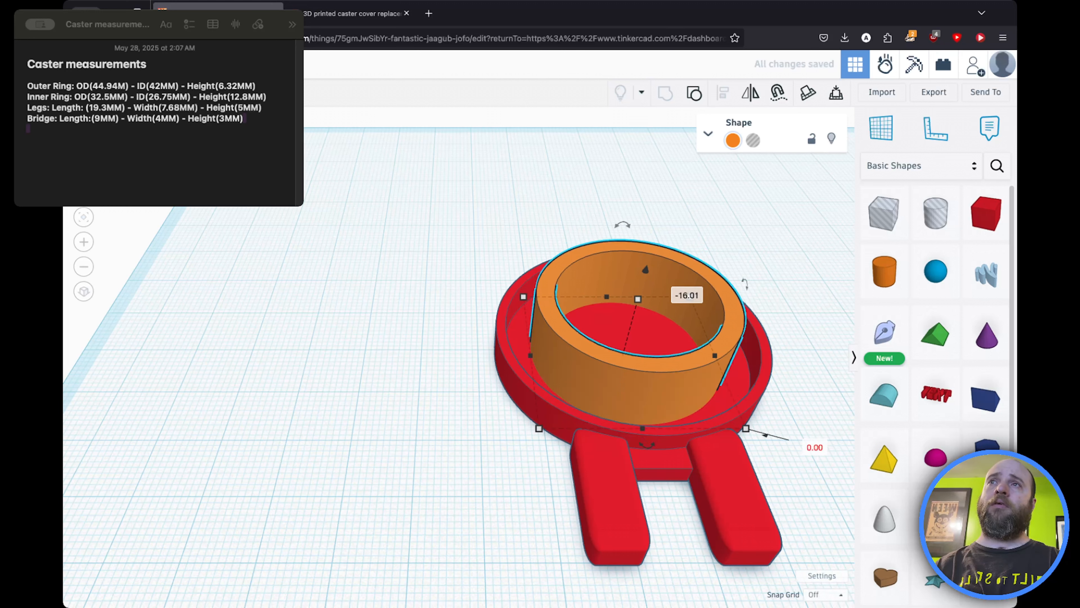
{"action": "left_click", "coordinate": [328, 232]}
{"action": "left_click_drag", "start_coordinate": [513, 367], "coordinate": [689, 503]}
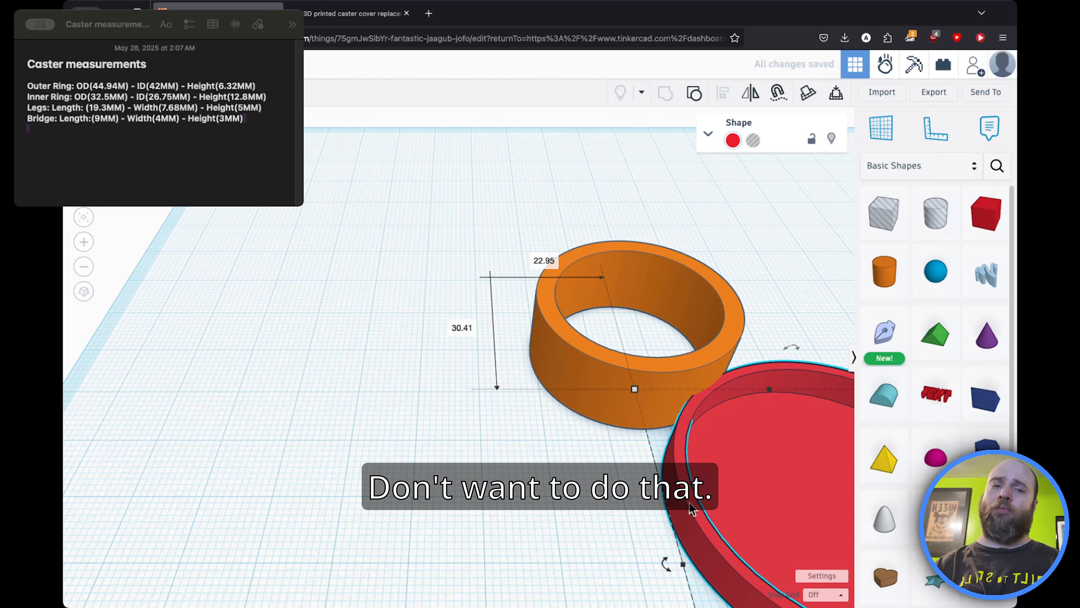
{"action": "key", "text": "super+z"}
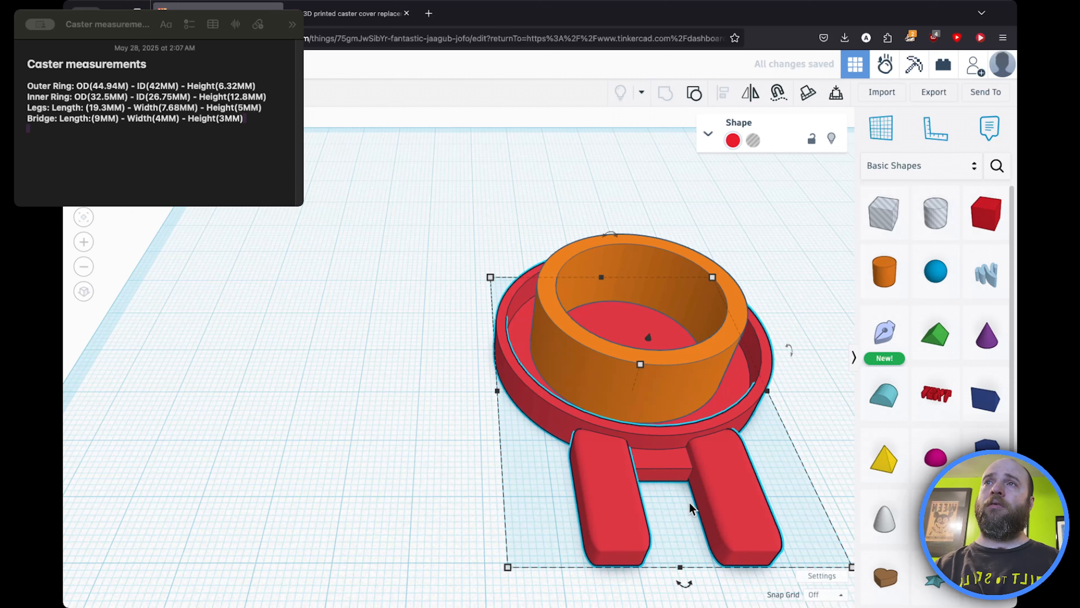
Step: Select the inner ring and the grouped base together and group them into one solid piece
{"action": "left_click", "coordinate": [354, 259]}
{"action": "key", "text": "super+a"}
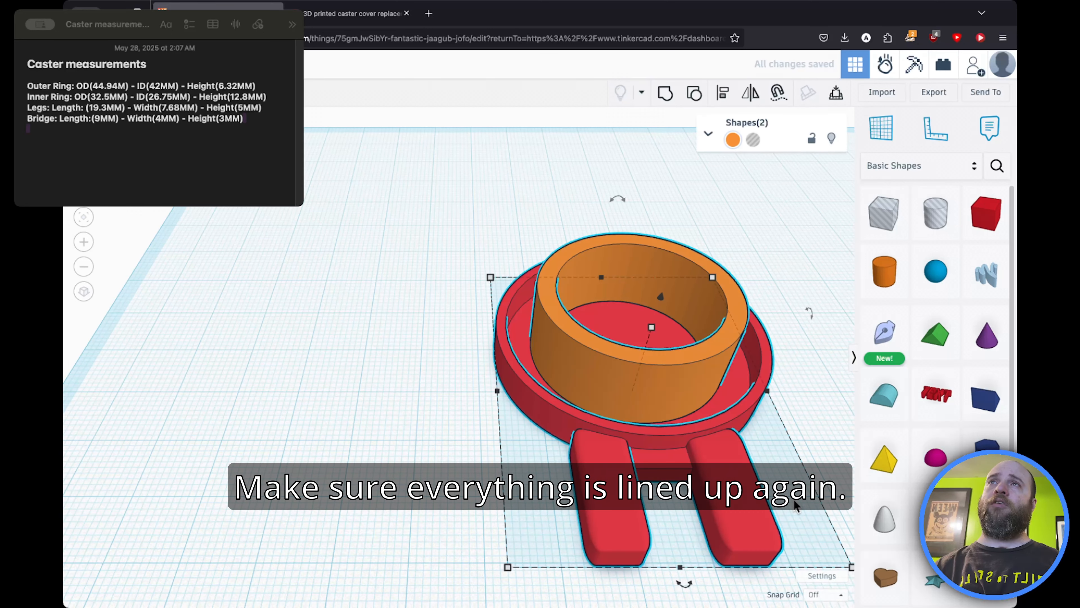
{"action": "left_click", "coordinate": [728, 98]}
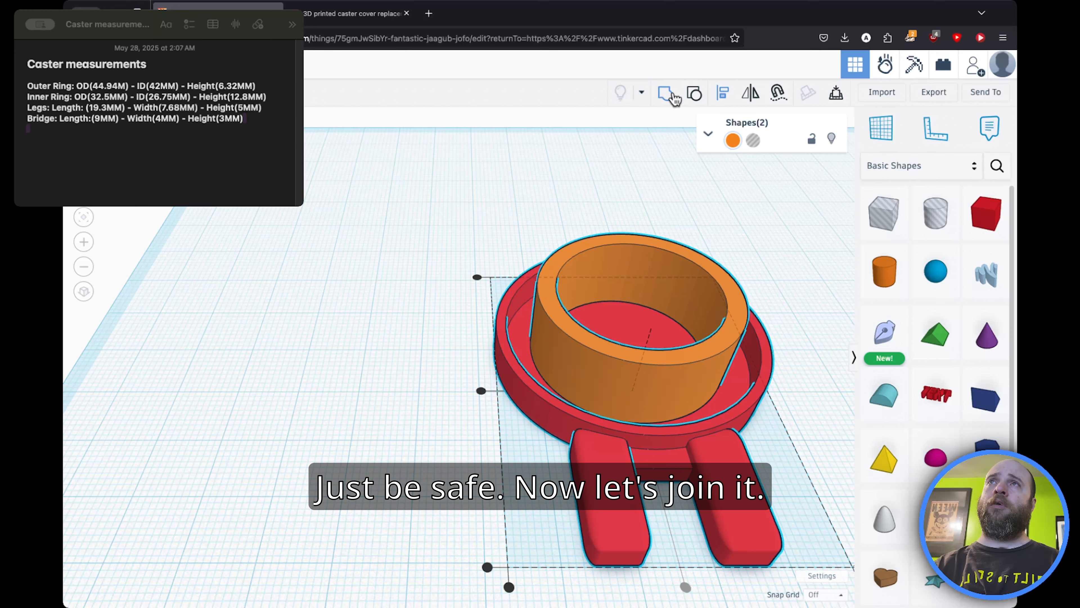
{"action": "left_click", "coordinate": [664, 92]}
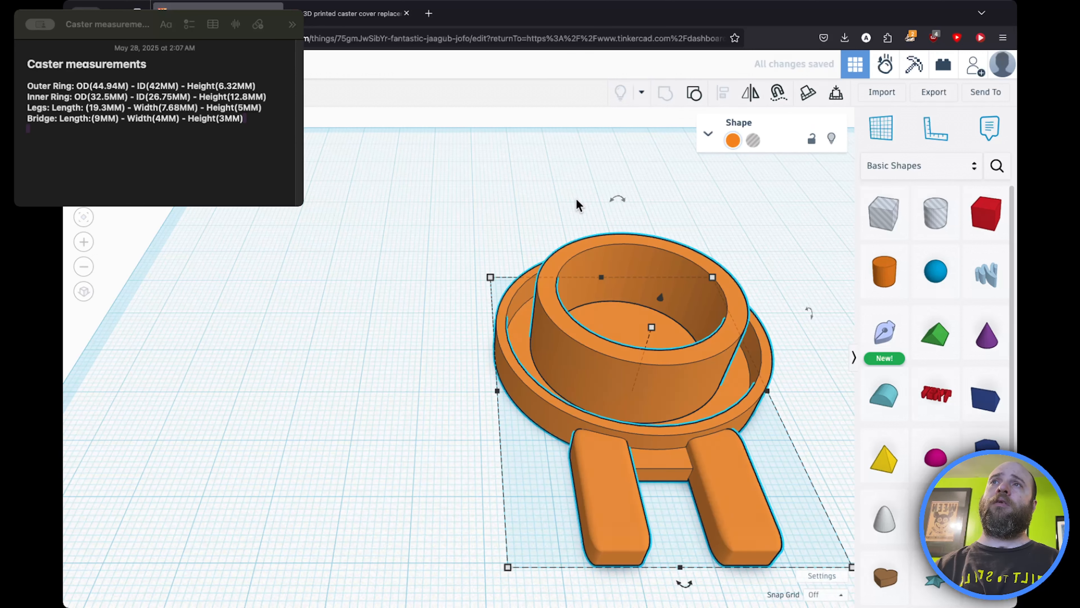
Step: Zoom out and orbit around the joined caster cover to inspect it from different angles
{"action": "left_click", "coordinate": [451, 292]}
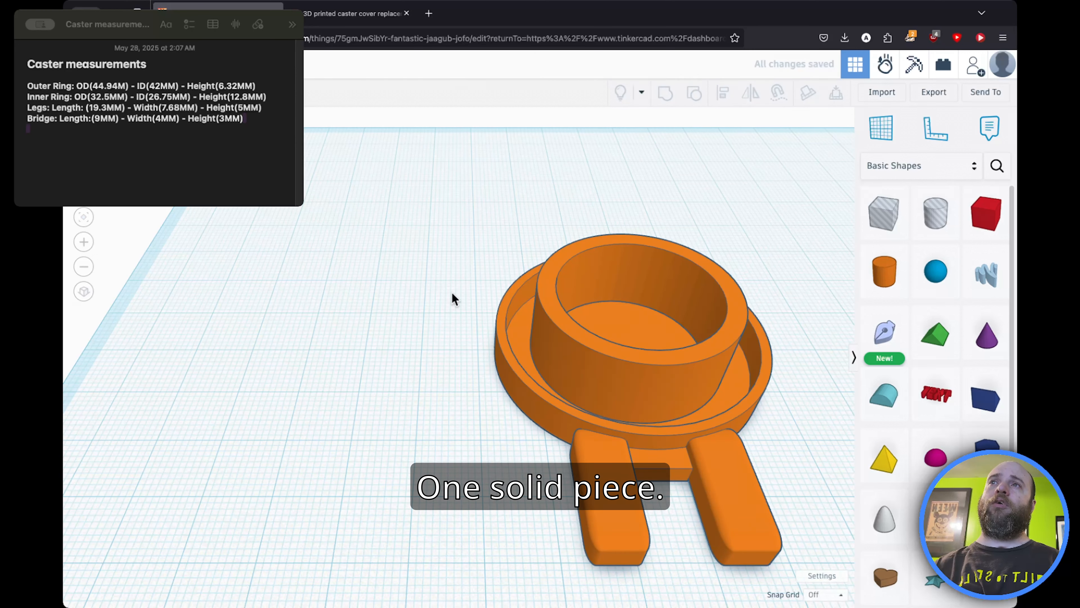
{"action": "scroll", "coordinate": [452, 291], "scroll_direction": "down", "scroll_amount": 3}
{"action": "right_click_drag", "start_coordinate": [452, 292], "coordinate": [383, 298]}
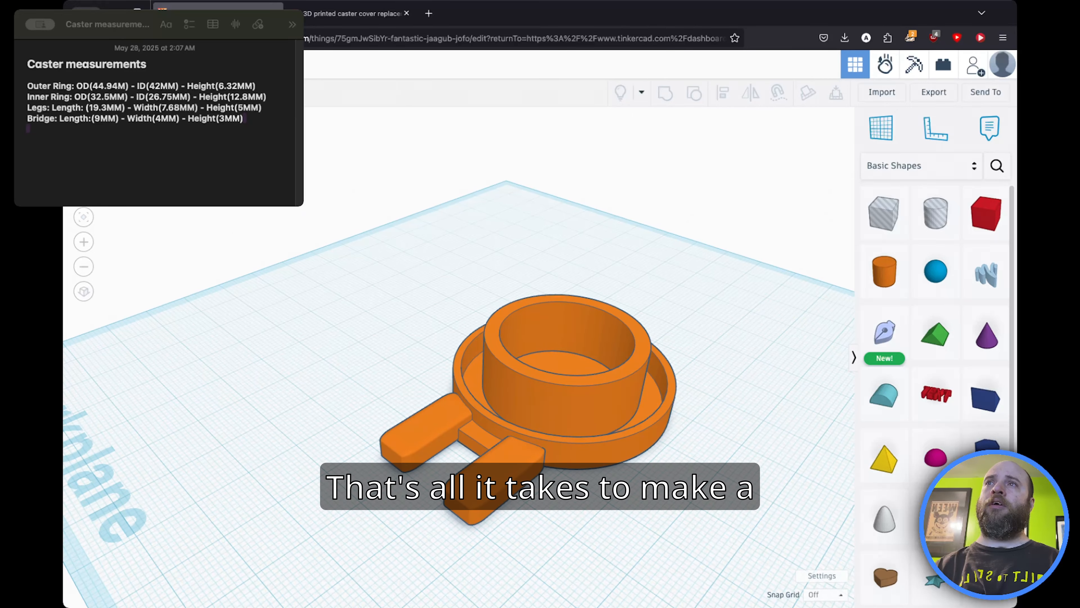
{"action": "left_click_drag", "start_coordinate": [626, 356], "coordinate": [621, 355]}
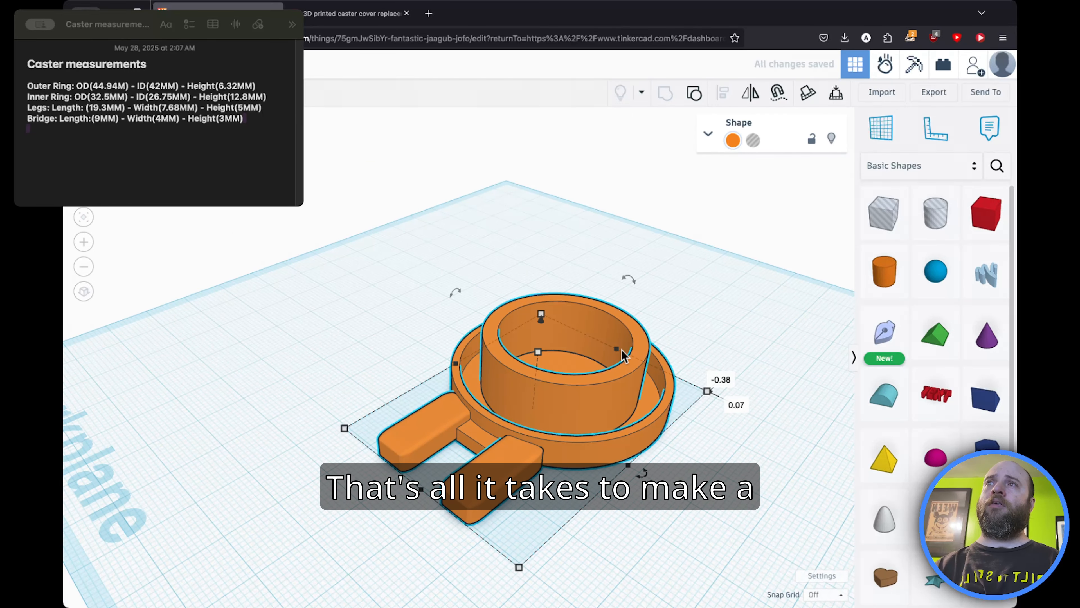
{"action": "right_click_drag", "start_coordinate": [622, 355], "coordinate": [710, 364]}
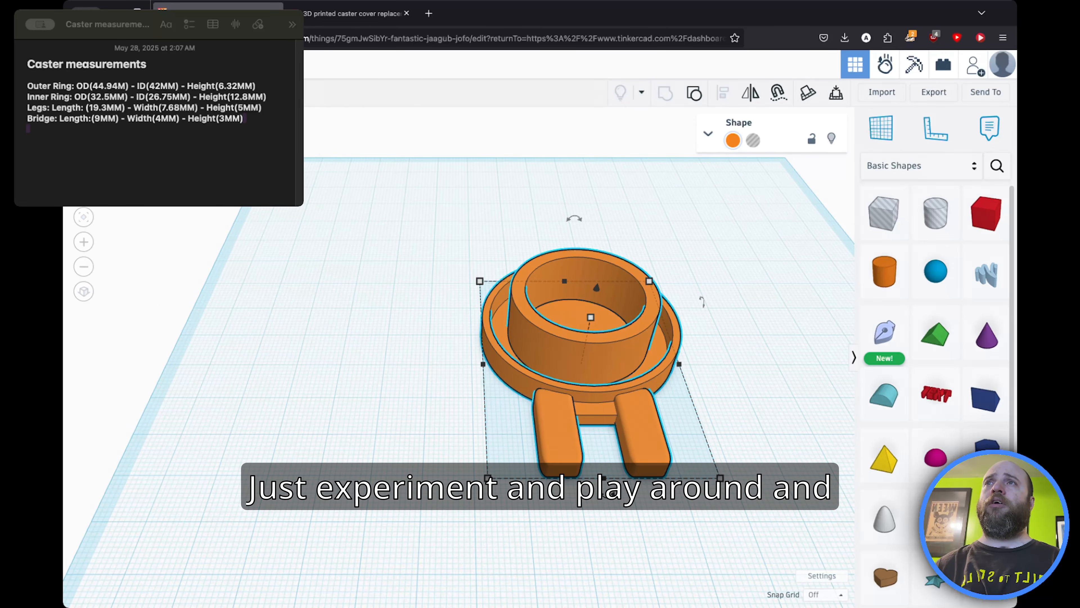